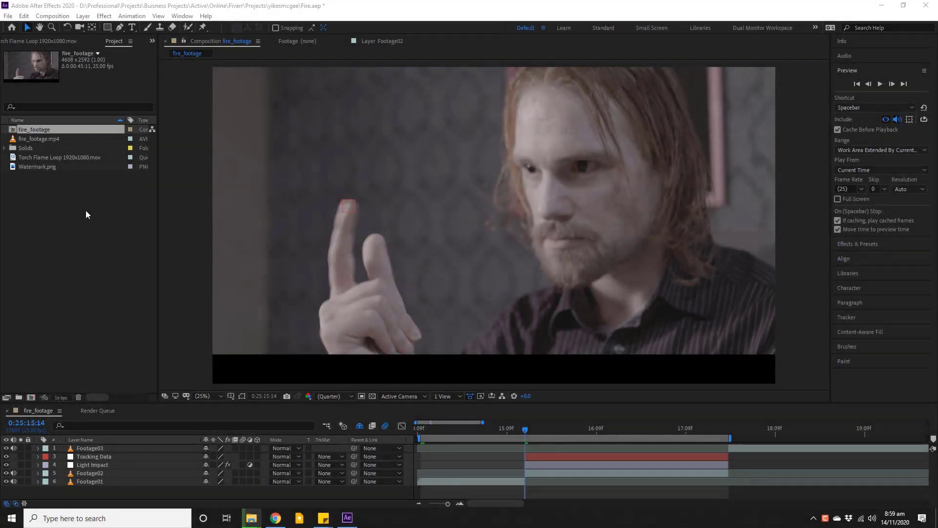
Save, import Torch_Windy_02.mov from the yikesmcgee folder, and build a new composition from it.
click(86, 212)
key(ctrl+s)
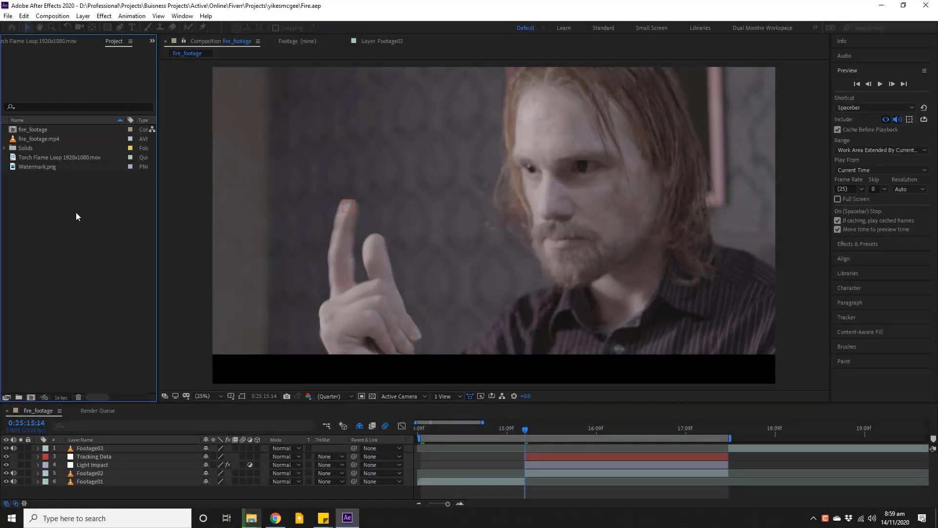
double_click(75, 212)
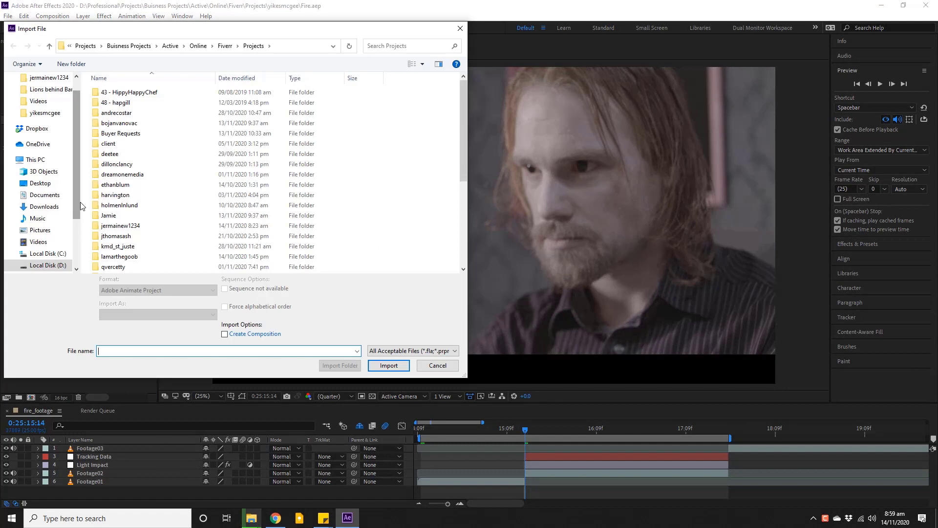
scroll(135, 239, down, 4)
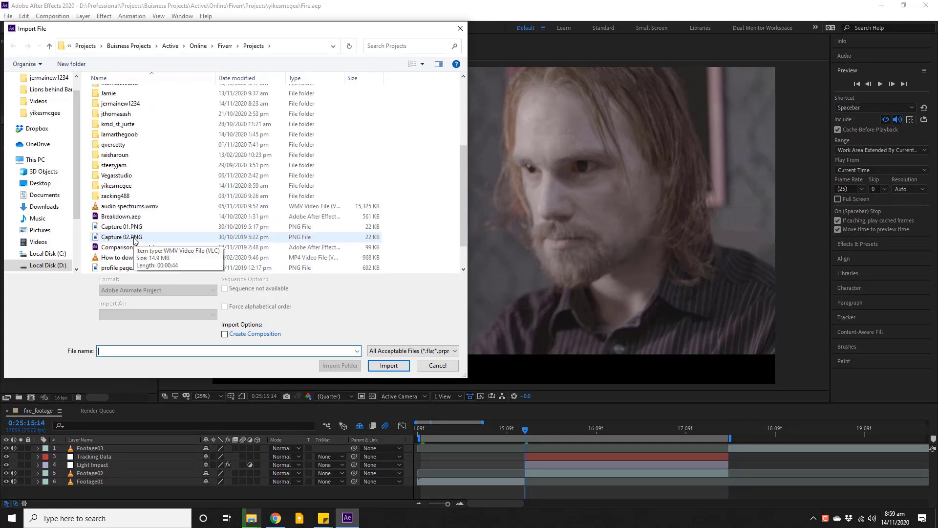
click(57, 113)
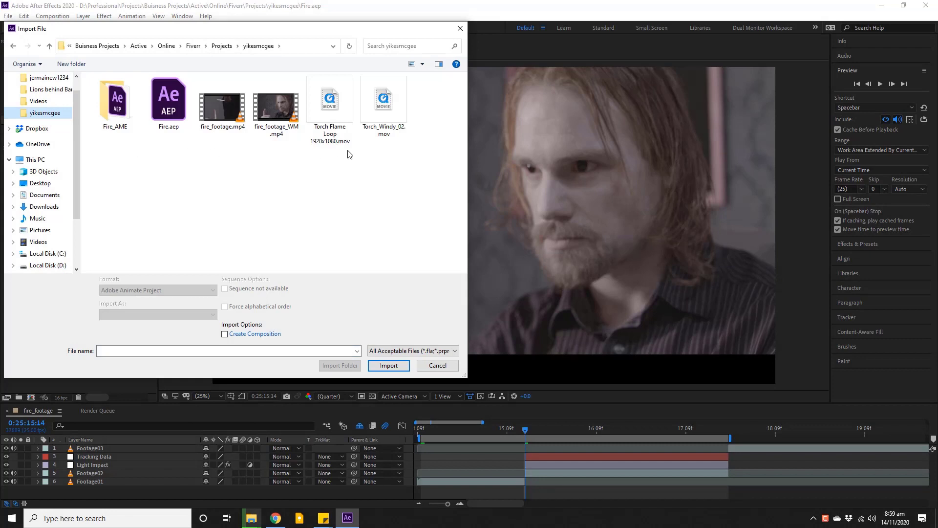
click(384, 100)
click(393, 366)
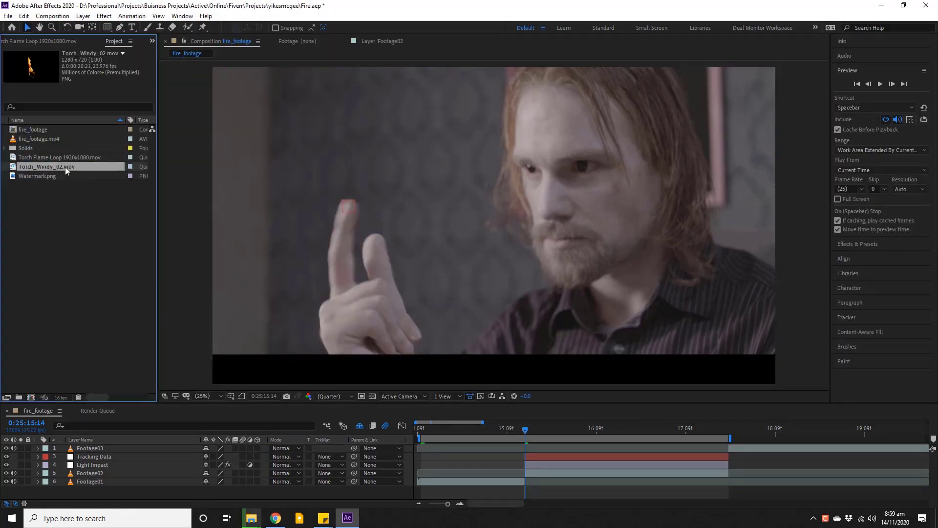
drag(67, 169, 30, 398)
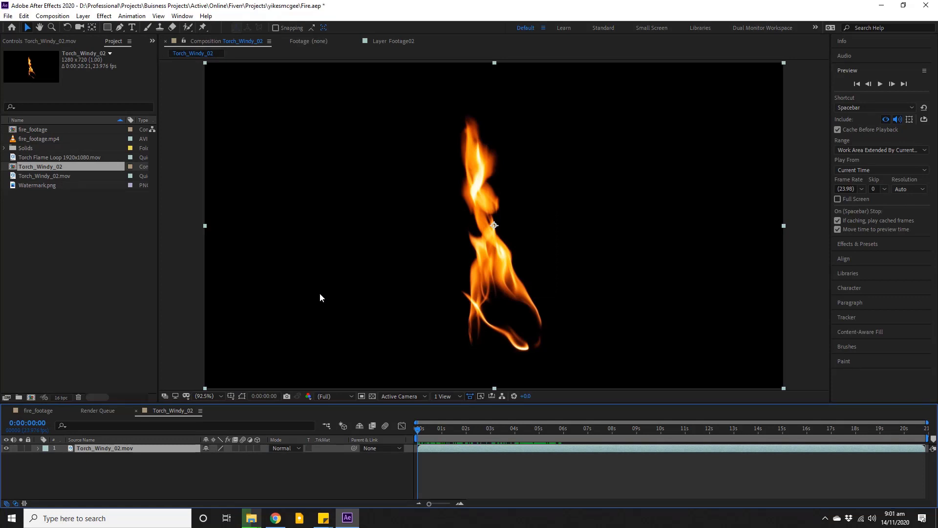
End the work area at 4 seconds, trim Torch_Windy_02 to it (0:00:04:01), and save.
click(514, 431)
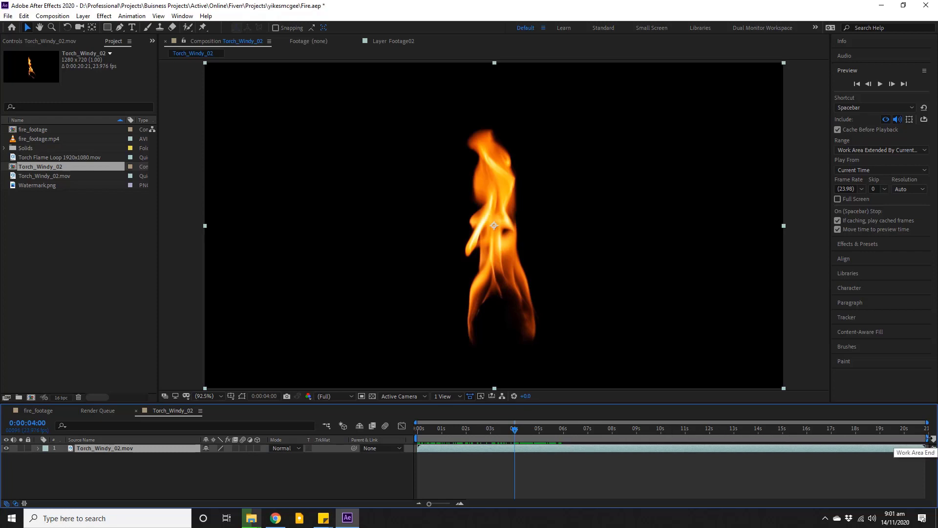
drag(928, 440, 523, 450)
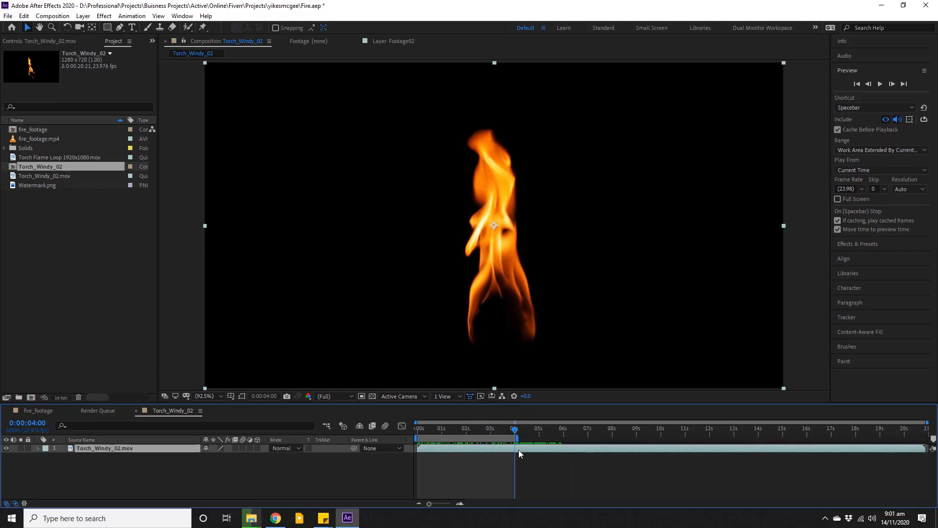
right_click(504, 437)
click(539, 465)
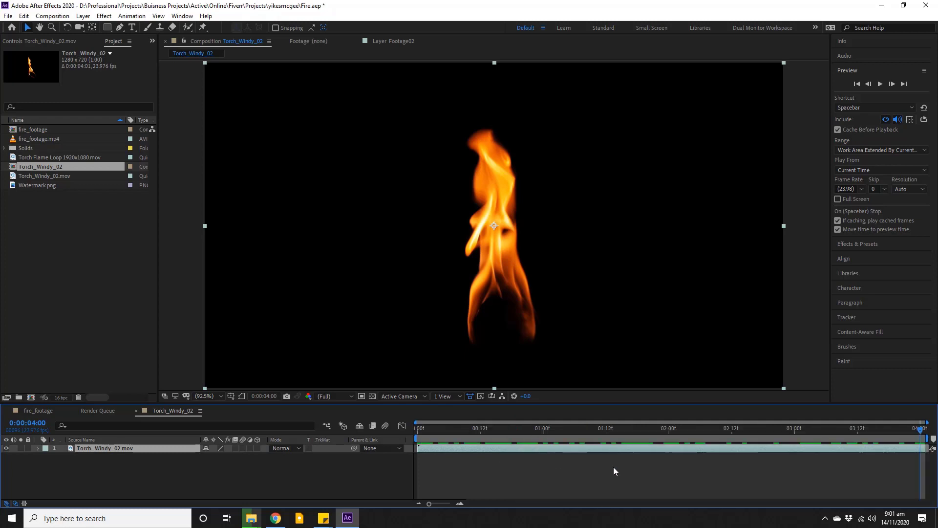
click(858, 84)
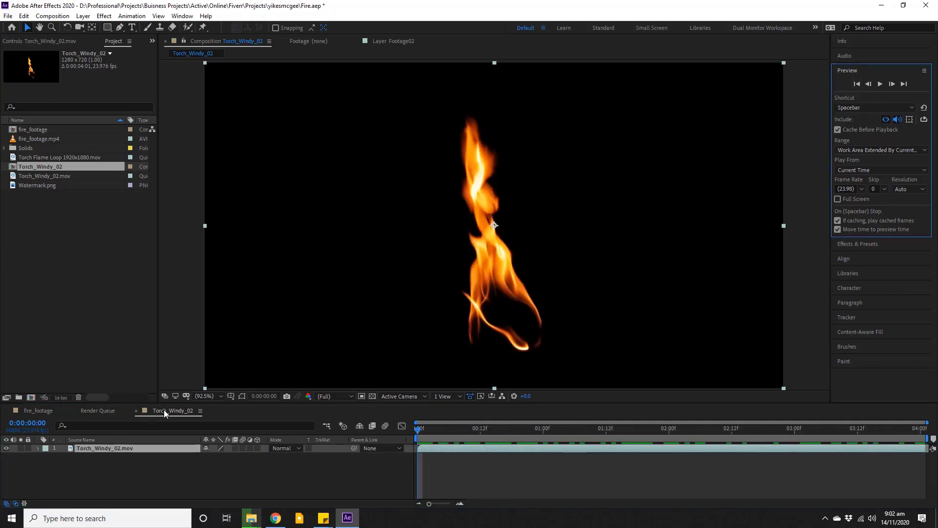
click(165, 410)
key(ctrl+s)
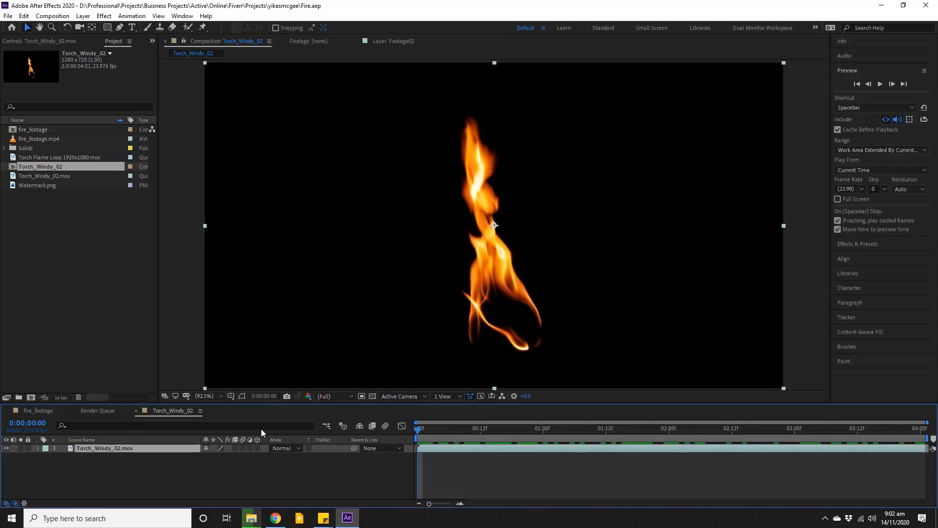
click(358, 490)
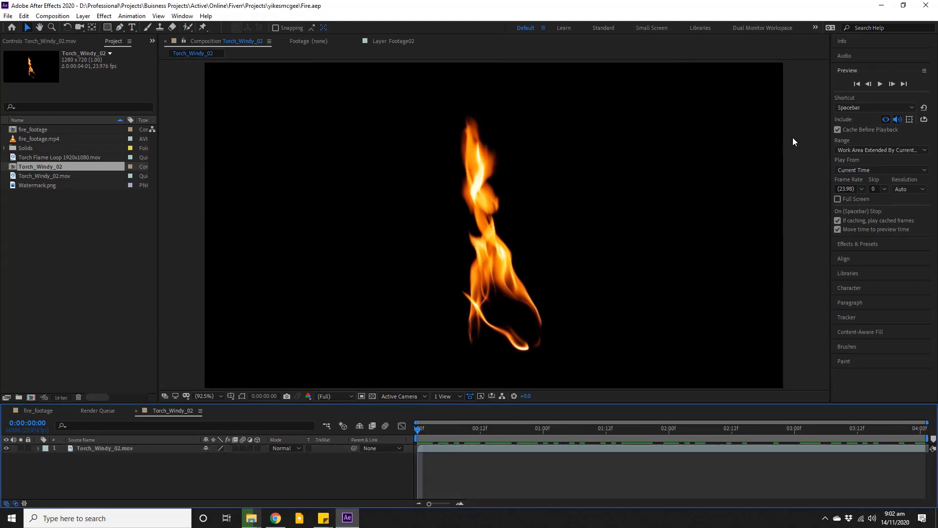
Preview the flame clip, return to the start, and duplicate the Torch_Windy_02.mov layer.
click(880, 84)
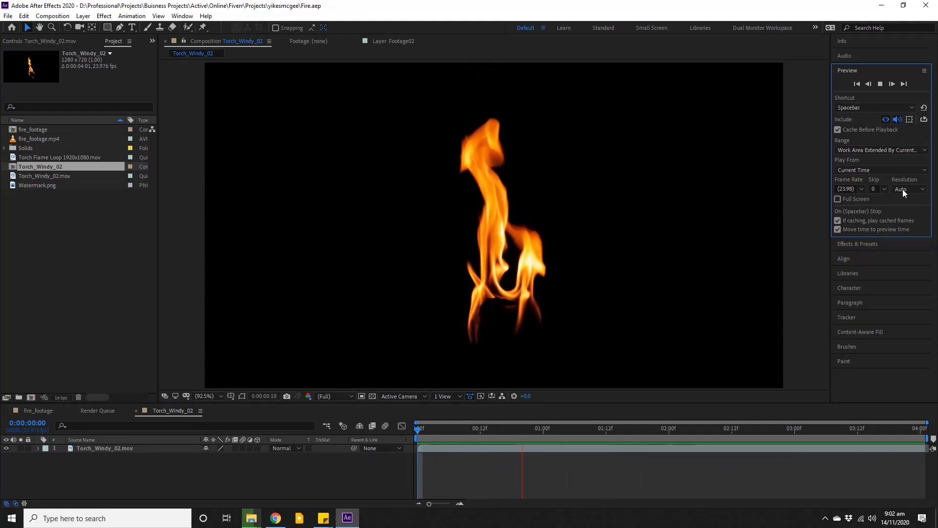
key(space)
click(390, 437)
key(Home)
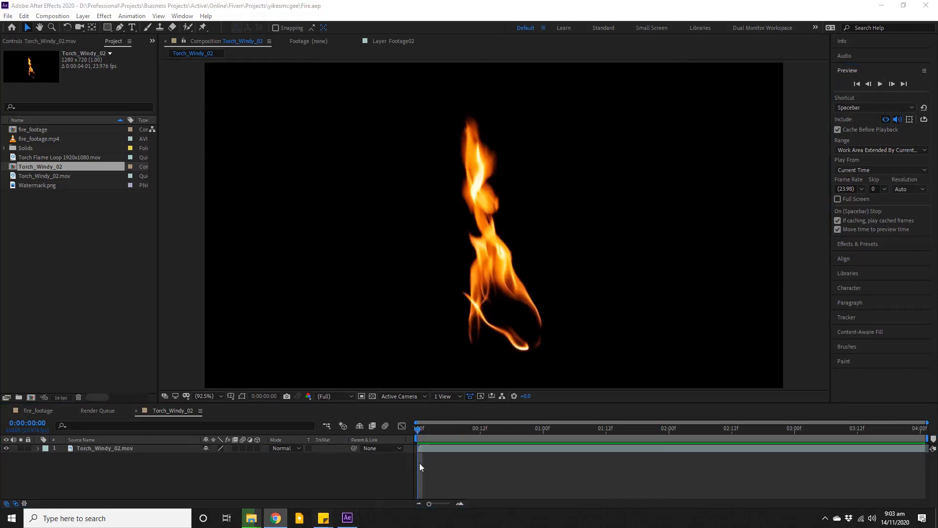
click(441, 449)
key(ctrl+d)
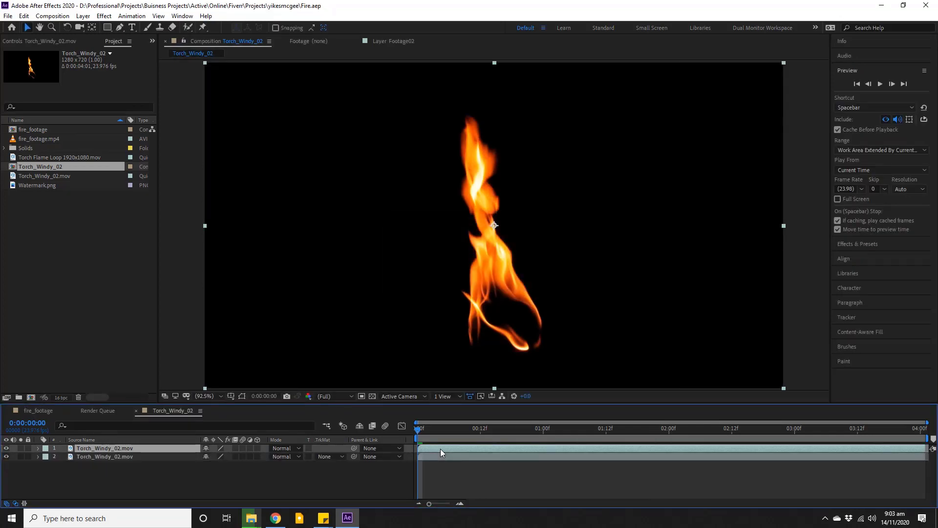
Cut layer 1's out point back to about frame 3 and save.
key(space)
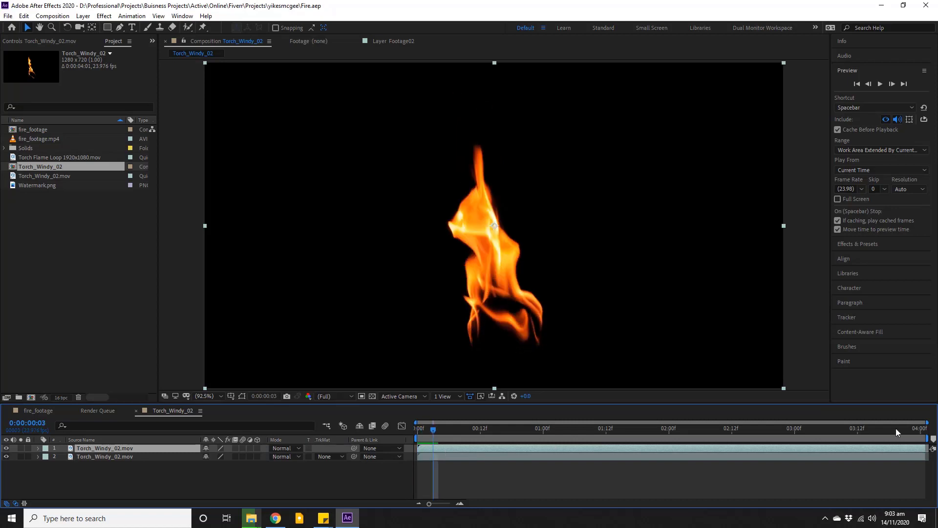
drag(922, 447, 439, 448)
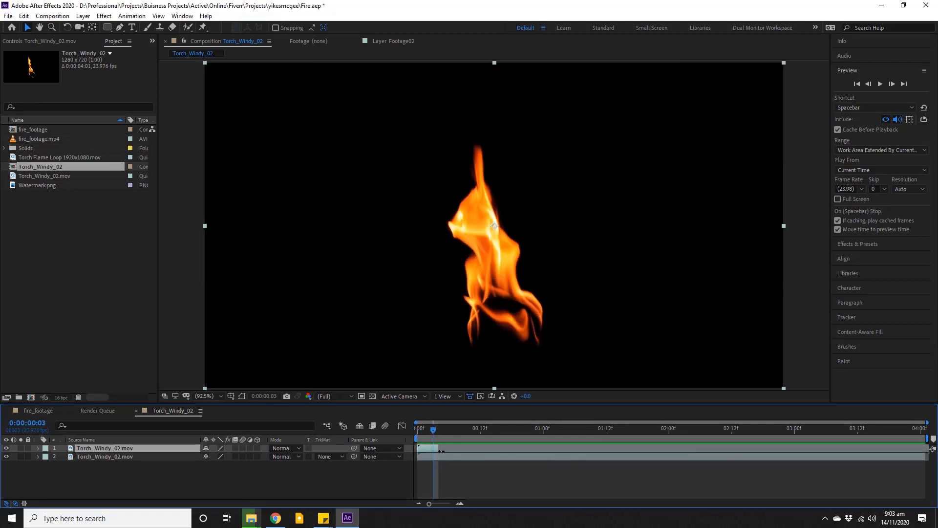
key(Page_Up)
key(Page_Up)
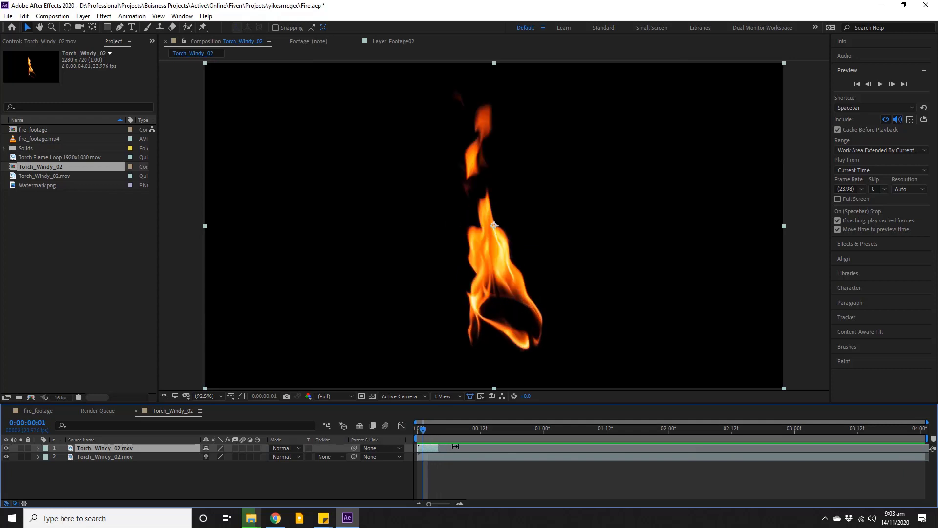
key(Page_Up)
key(Page_Down)
key(Page_Down)
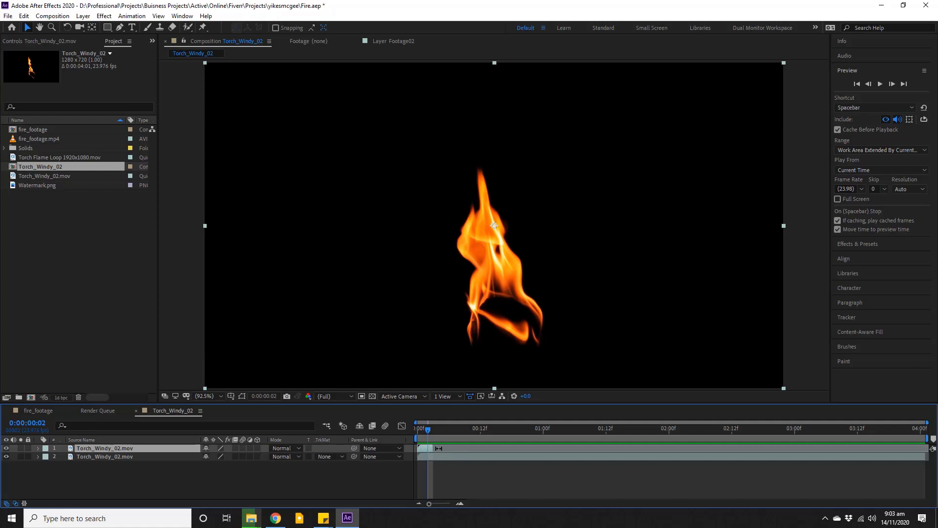
key(ctrl+s)
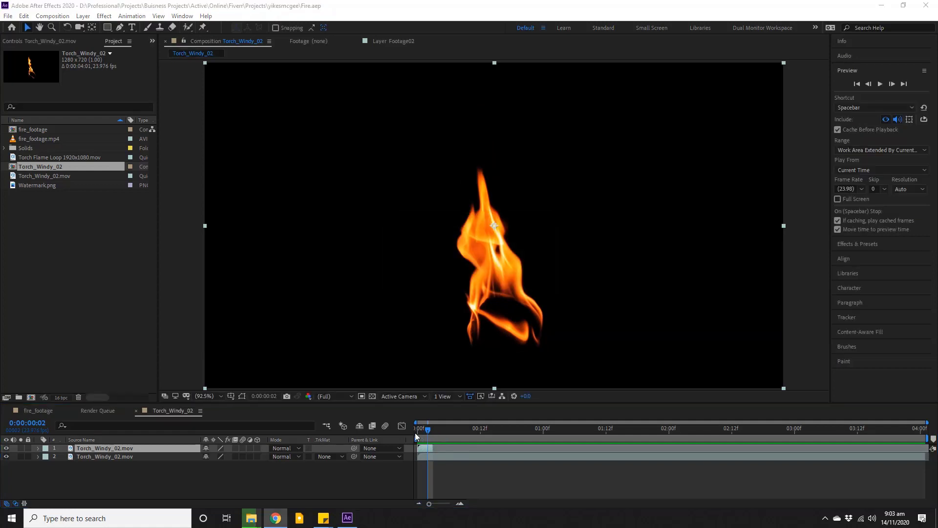
drag(431, 448, 438, 449)
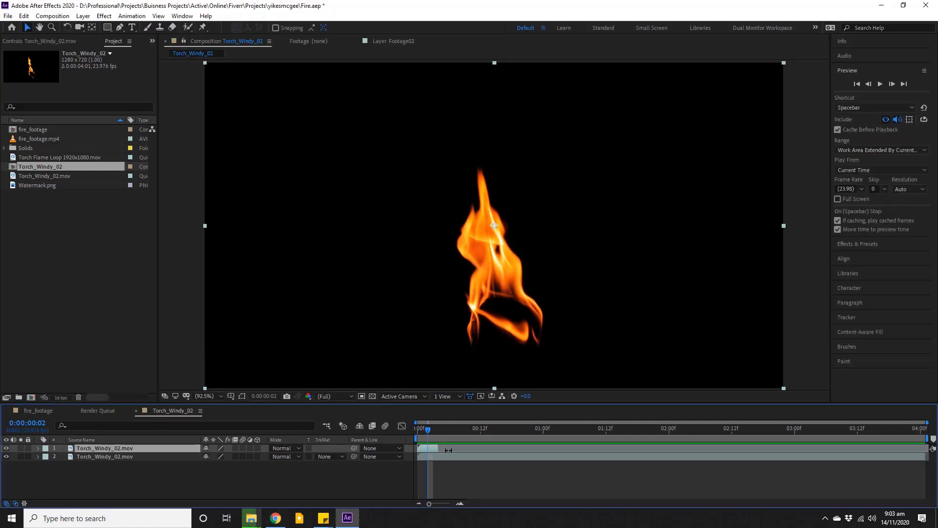
key(Page_Down)
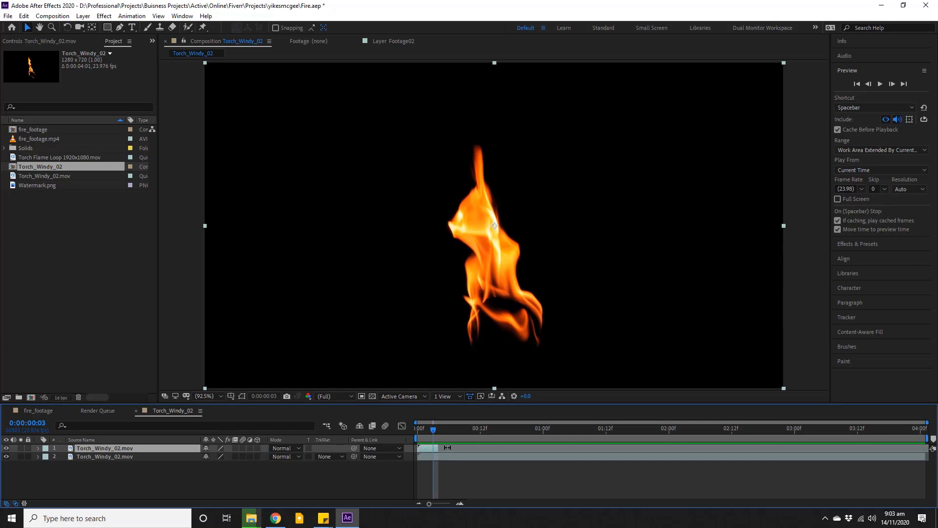
Start layer 2 after layer 1's clip, move layer 1 to the comp's end at 0:00:03:21, and save.
click(445, 457)
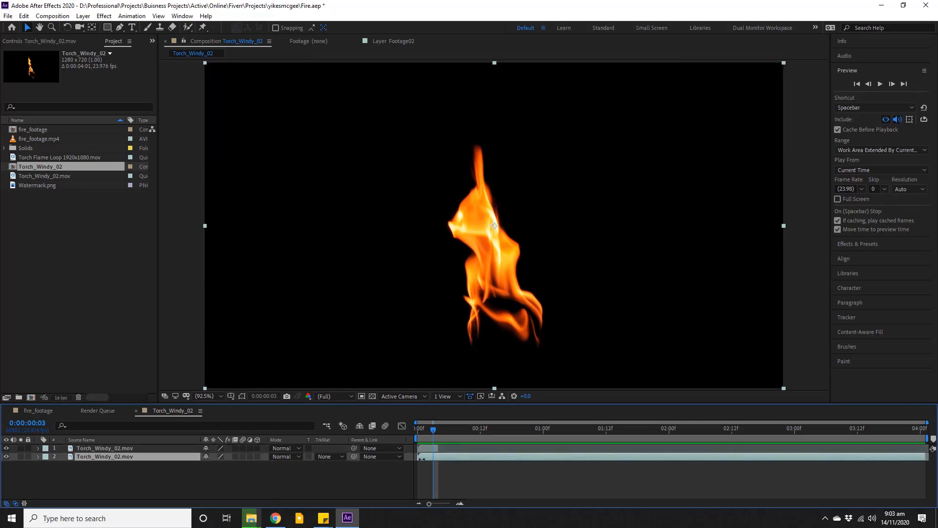
drag(421, 459, 434, 457)
click(515, 356)
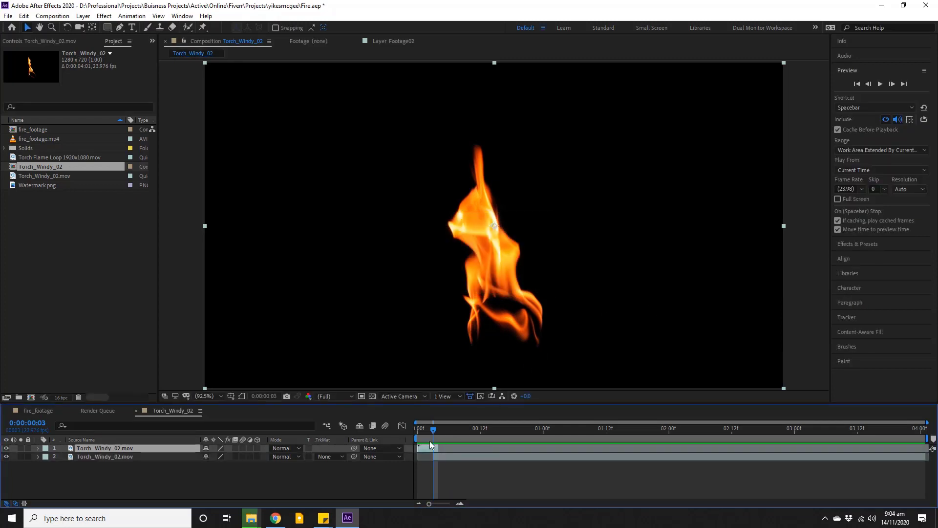
drag(425, 451, 915, 454)
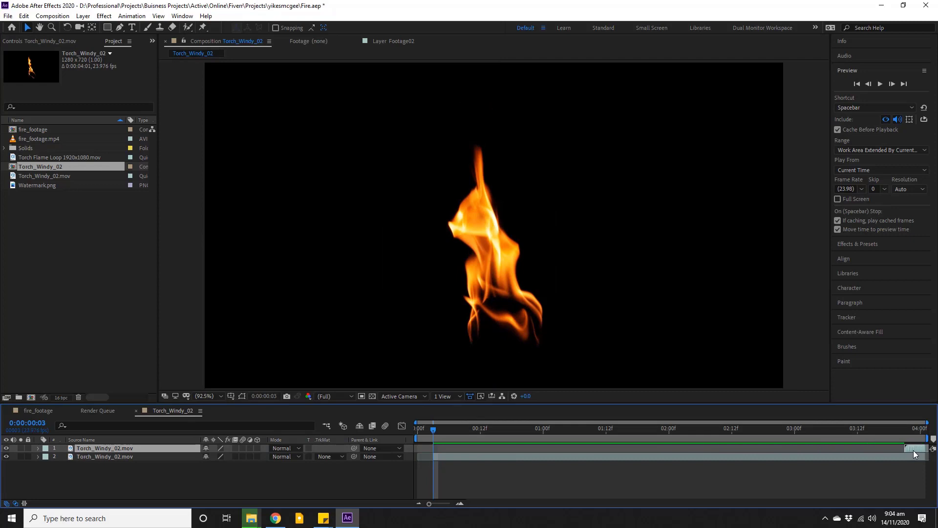
key(ctrl+s)
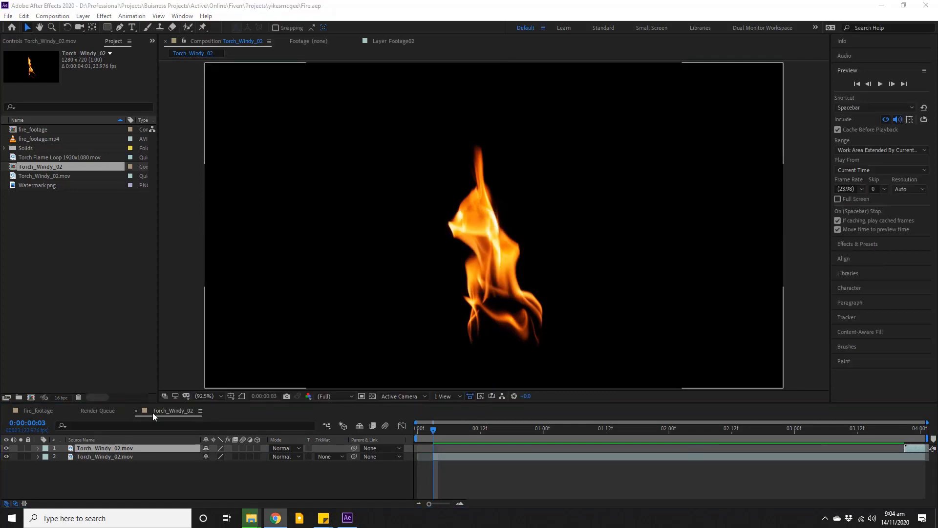
shift+click(118, 455)
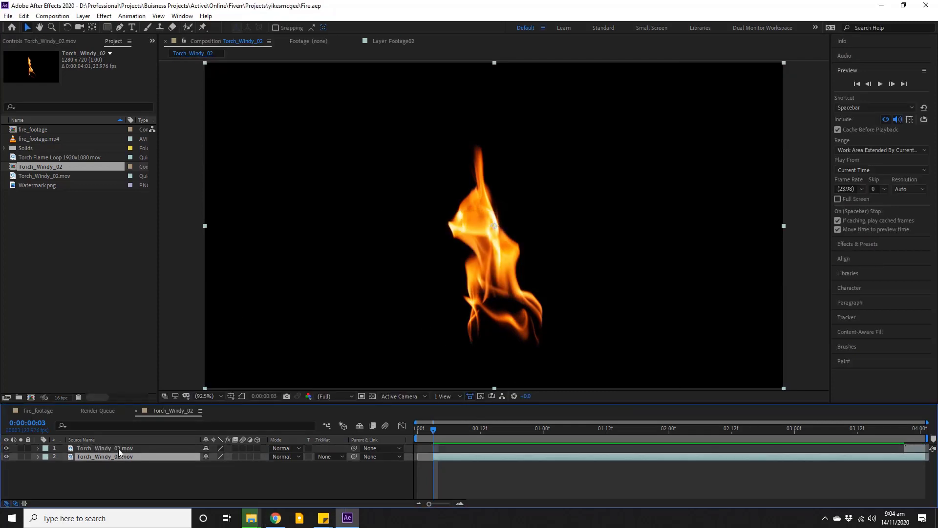
click(904, 430)
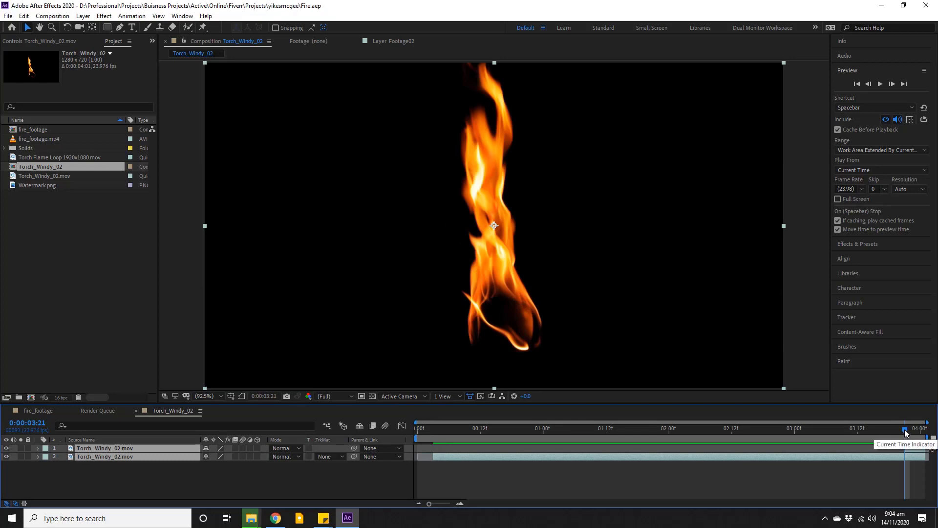
Keyframe Opacity on both layers, fading the top layer from 0% at 3:21 to 100% at 4:00.
key(t)
click(63, 456)
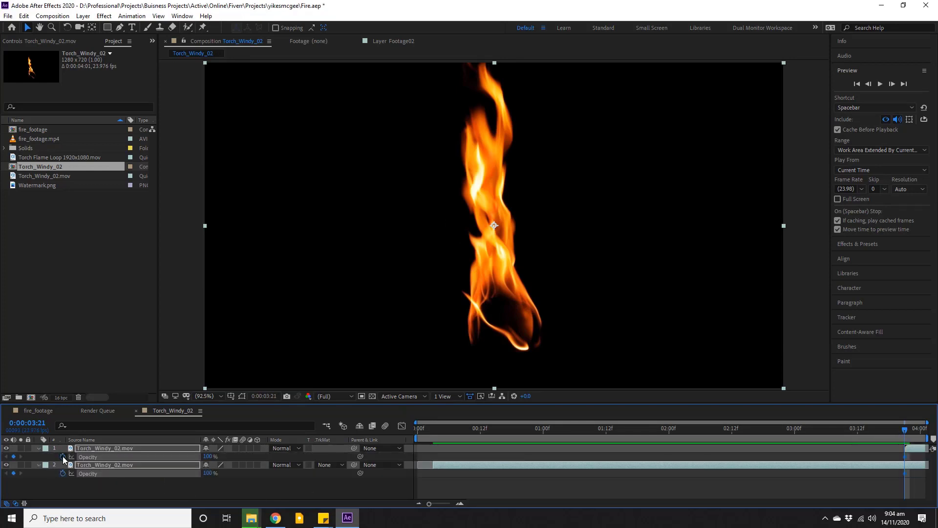
key(ctrl+s)
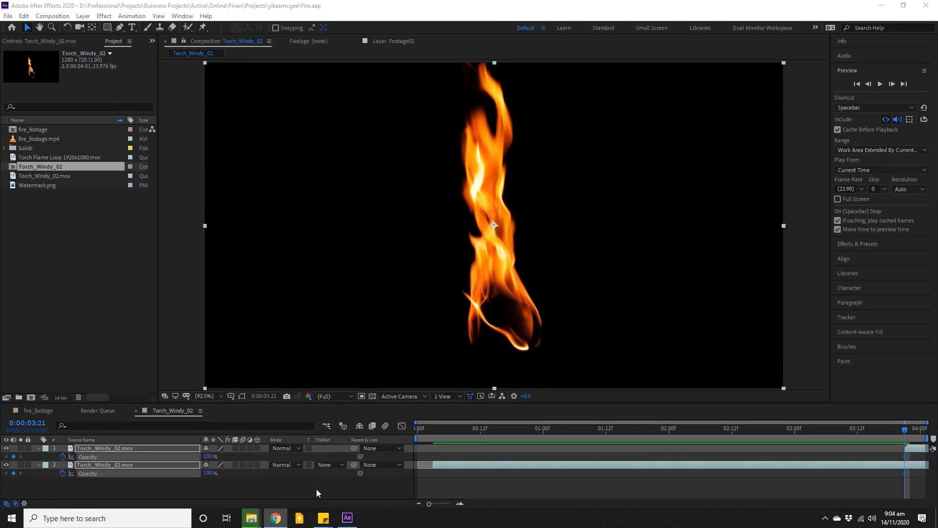
click(317, 490)
click(928, 430)
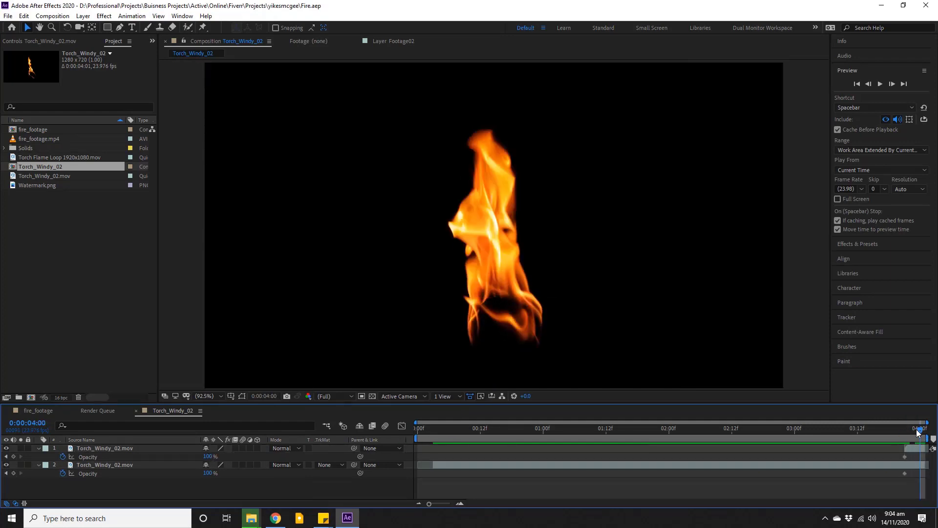
drag(919, 432, 919, 432)
click(44, 464)
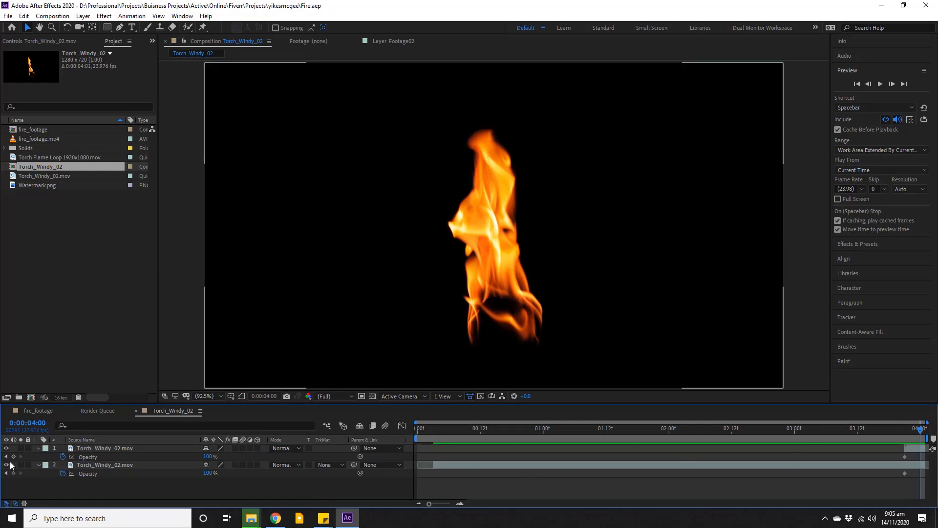
click(13, 457)
drag(920, 433, 905, 433)
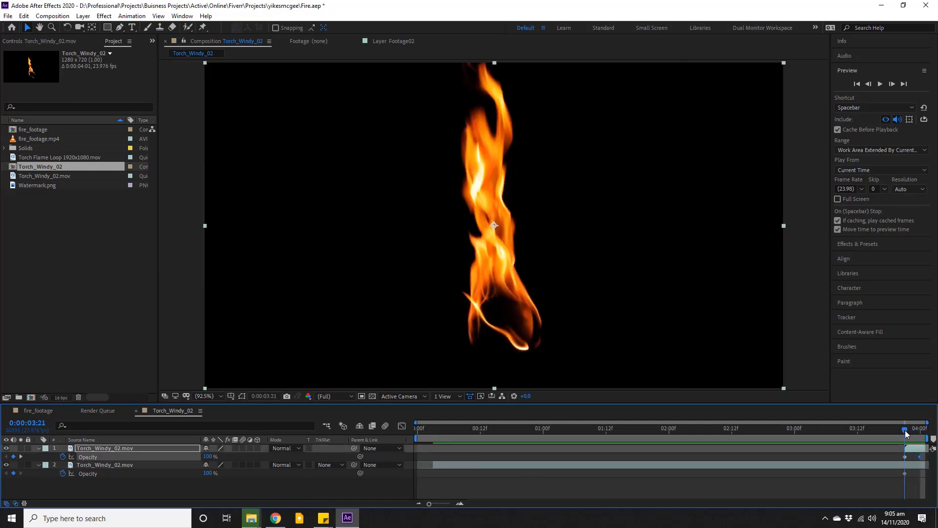
drag(208, 458, 116, 460)
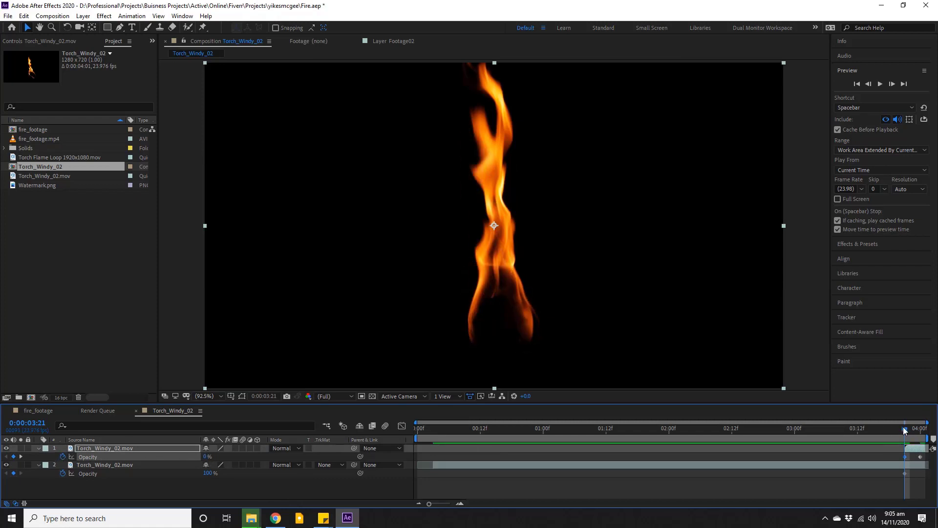
mouse_move(903, 426)
mouse_down()
mouse_move(928, 434)
mouse_move(905, 434)
mouse_up()
key(ctrl+s)
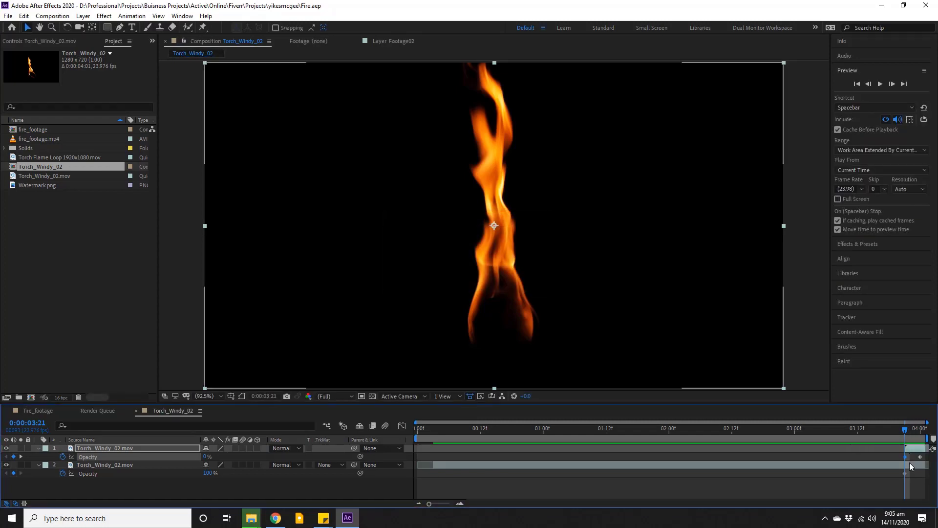
Set the lower layer's opacity to 0% at 0:00:04:00 so it fades out, and save.
click(912, 467)
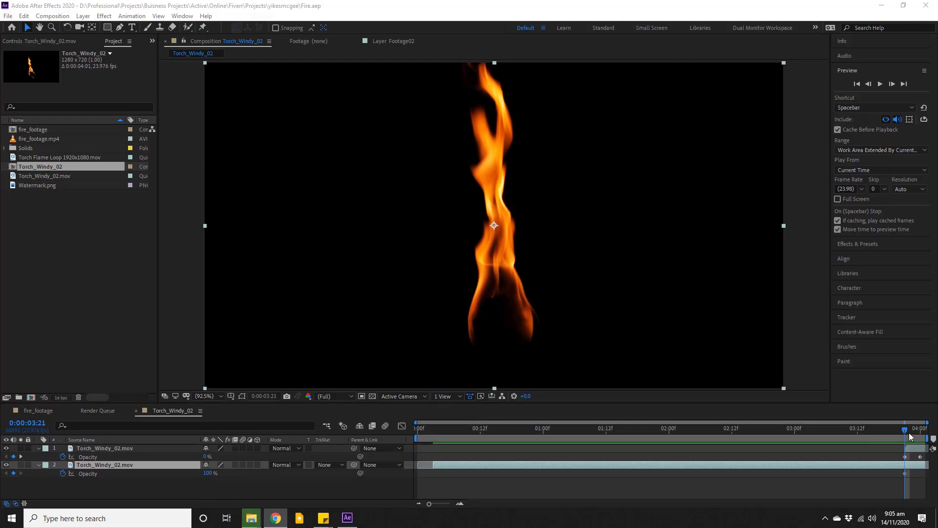
drag(906, 430, 921, 430)
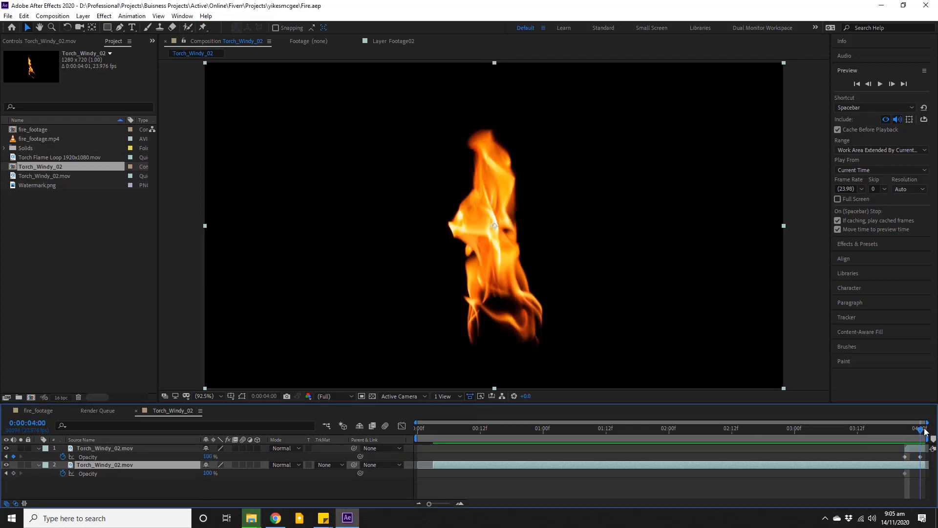
text(0)
key(Return)
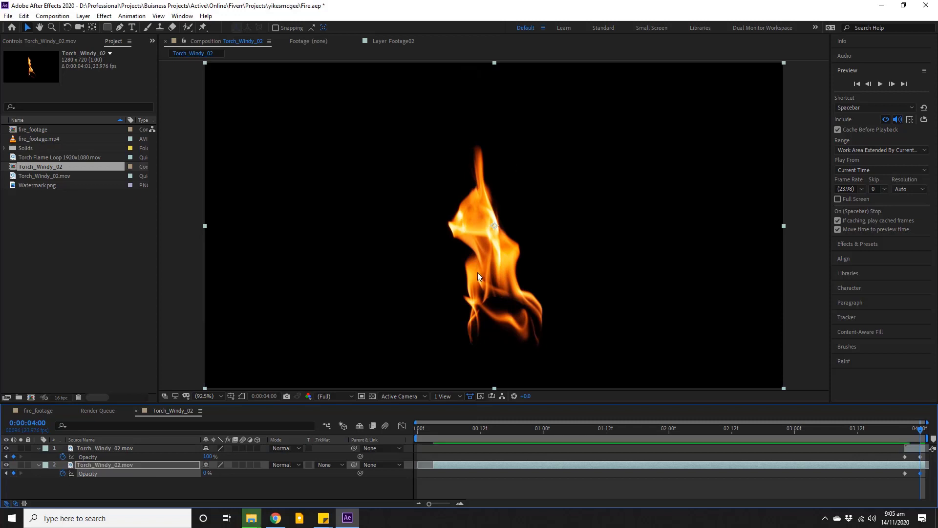
key(ctrl+s)
mouse_move(921, 429)
mouse_down()
mouse_move(904, 429)
mouse_move(934, 434)
mouse_up()
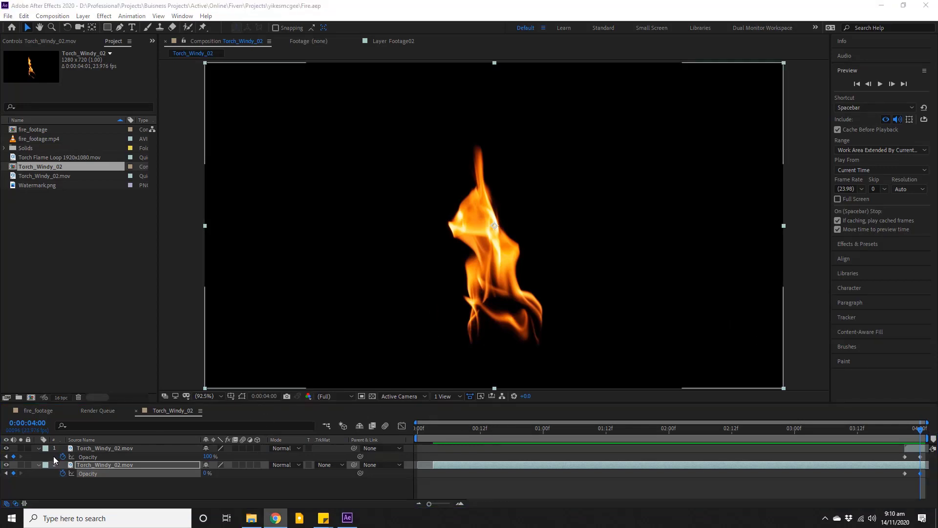
Trim the composition to a work area starting at 0:00:00:03, save, and play the preview.
click(39, 447)
click(39, 456)
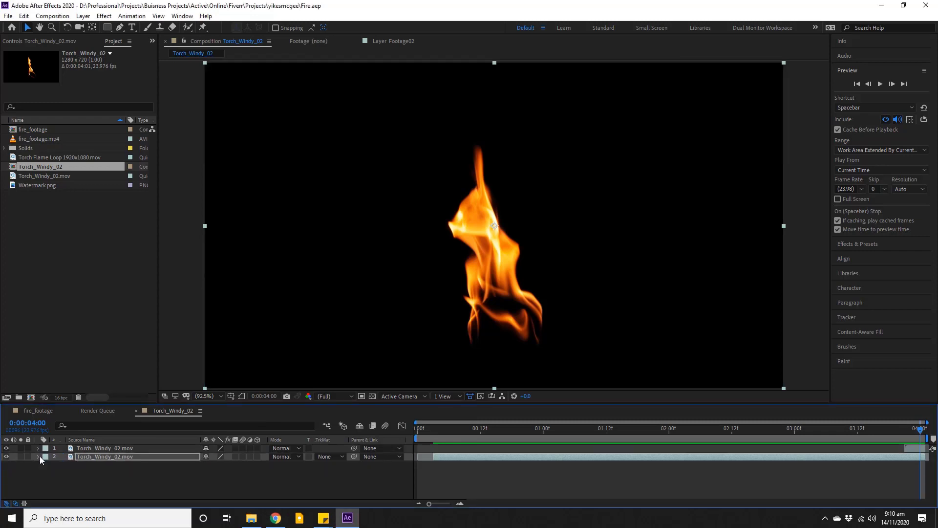
click(440, 432)
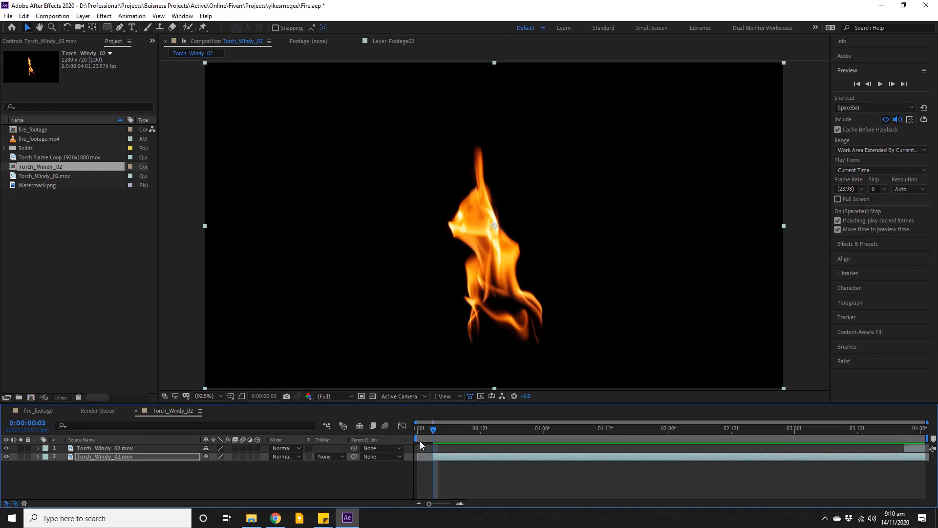
drag(413, 437, 433, 437)
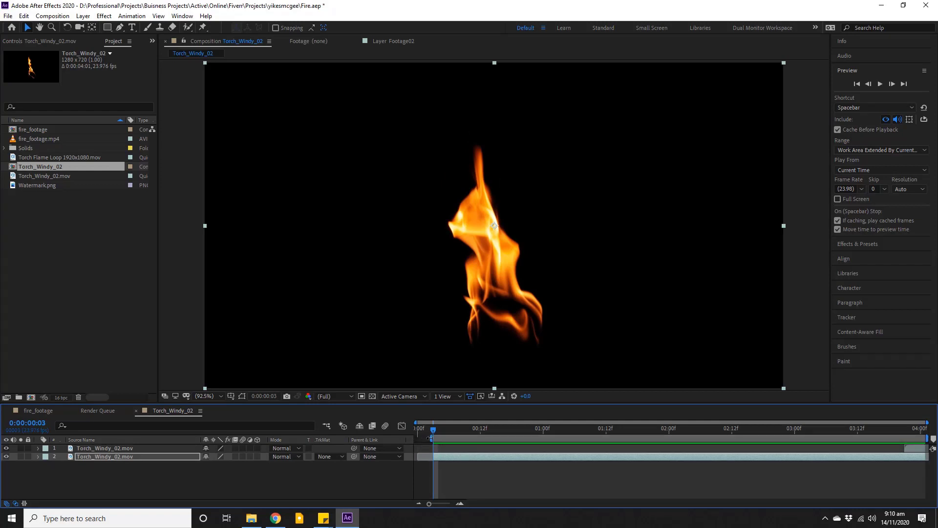
right_click(443, 439)
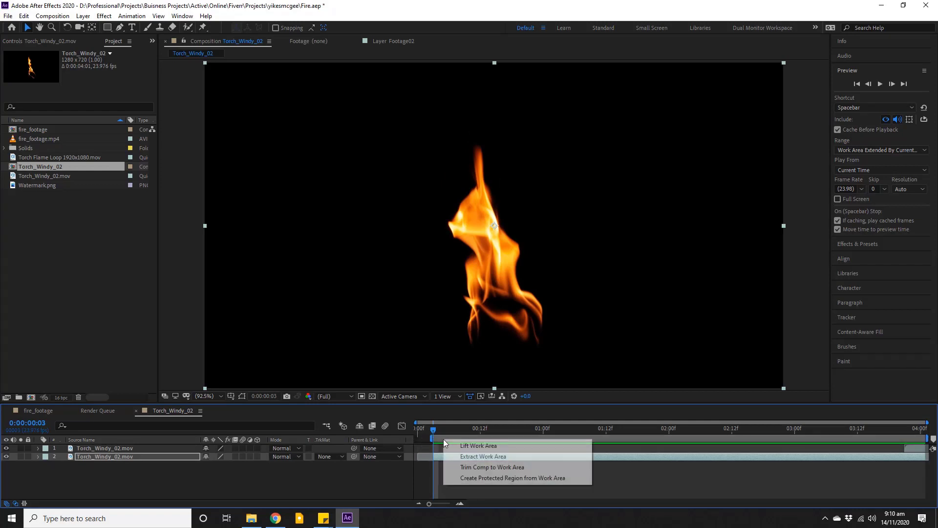
click(495, 467)
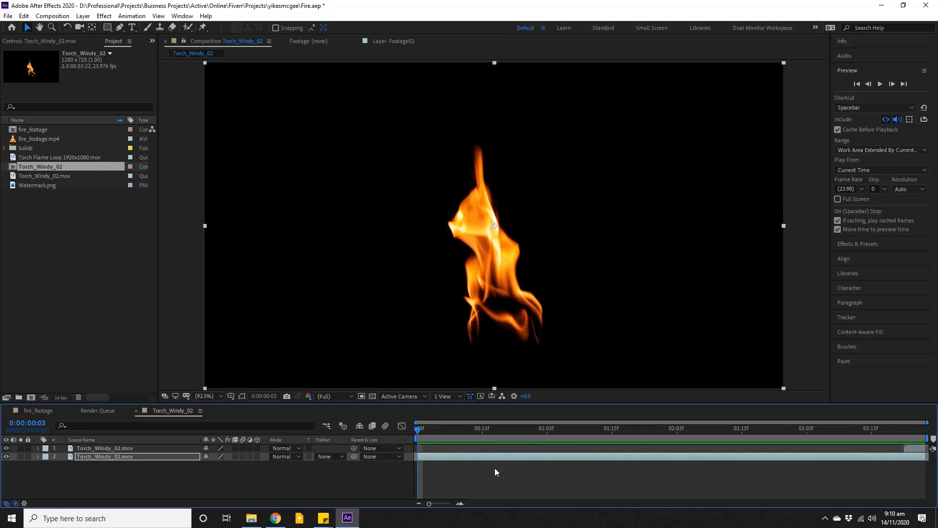
key(ctrl+s)
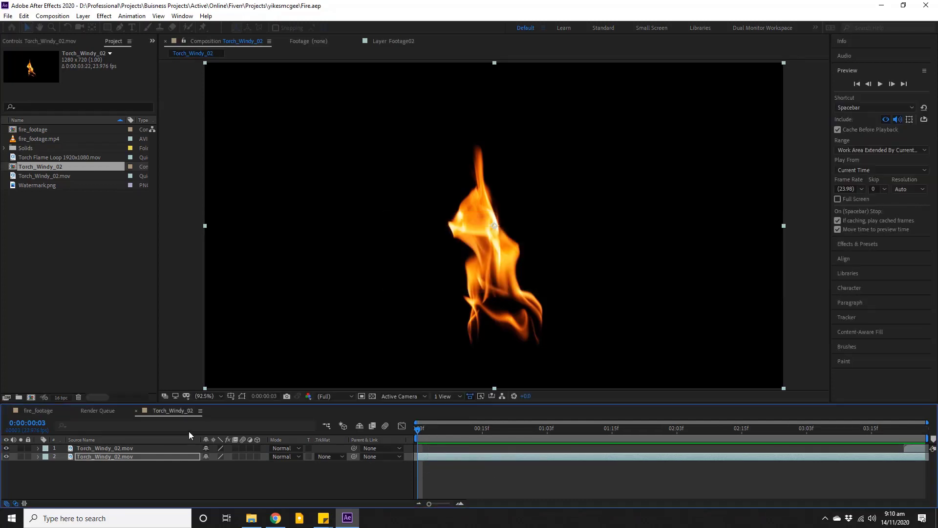
click(160, 481)
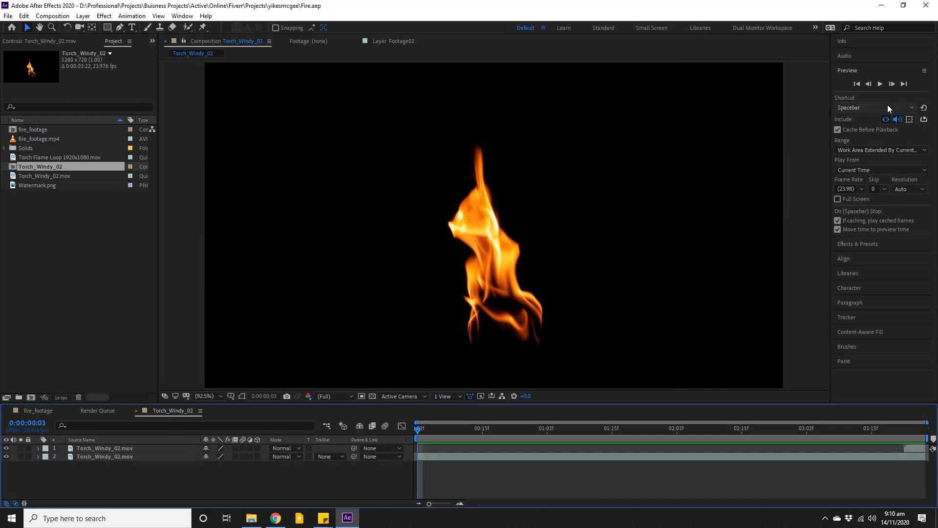
click(880, 84)
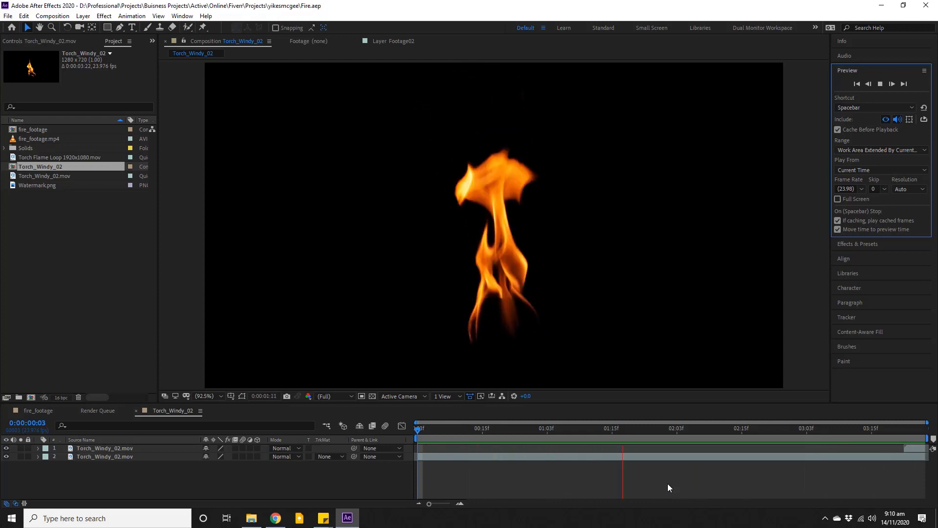
key(space)
click(902, 430)
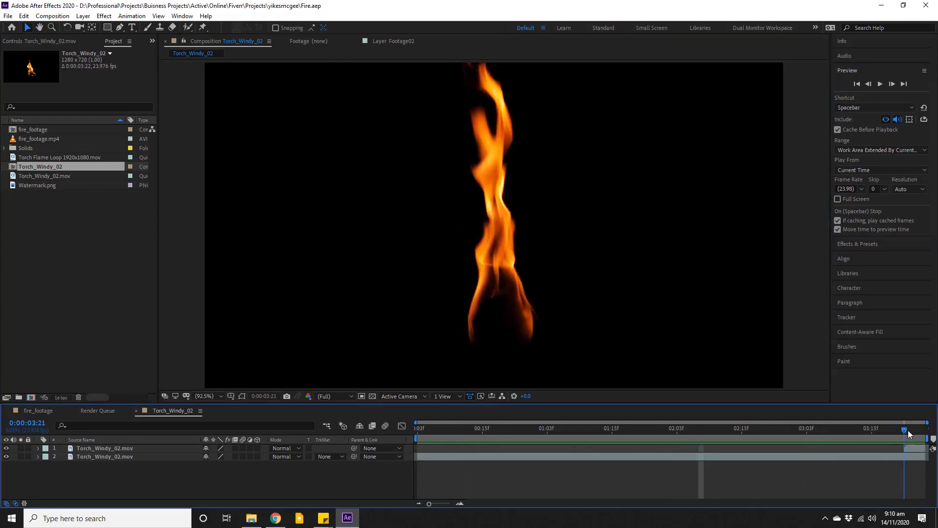
key(Page_Up)
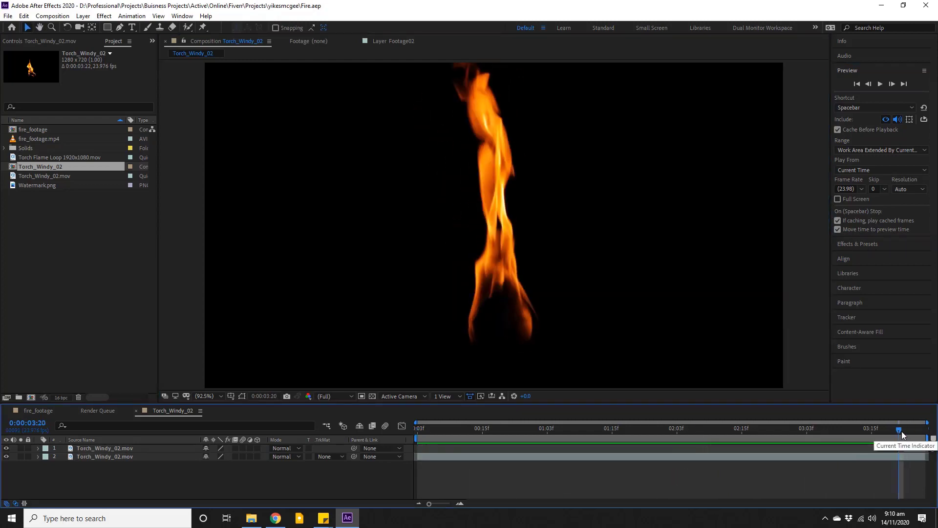
key(Page_Down)
key(Page_Down)
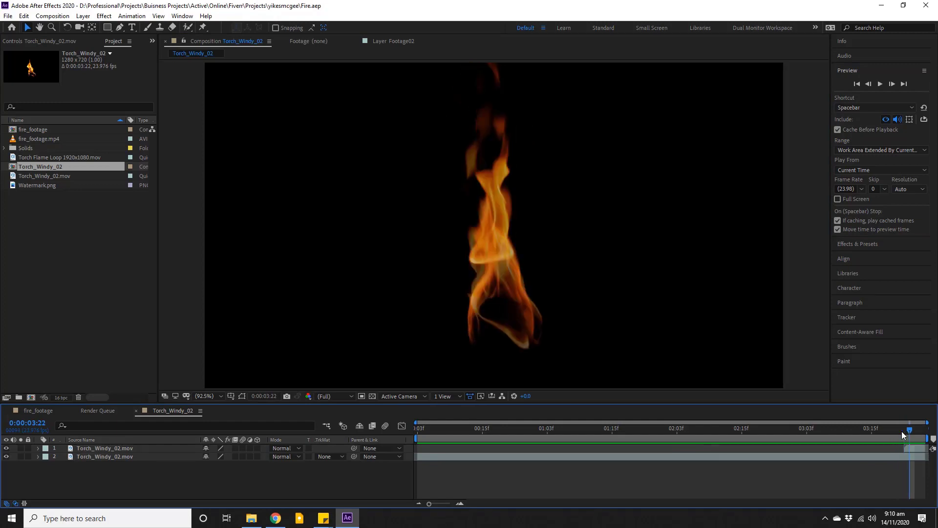
key(Page_Down)
key(Page_Down)
key(Page_Down)
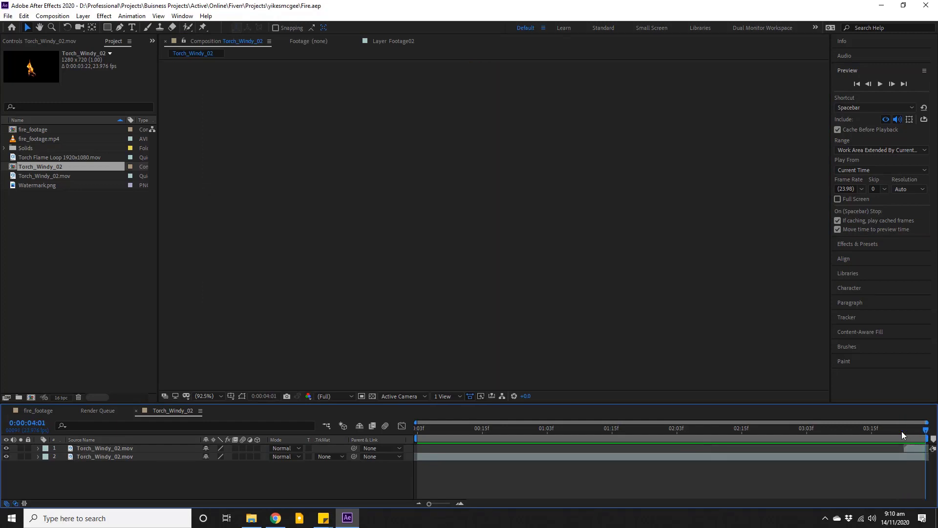
key(Page_Up)
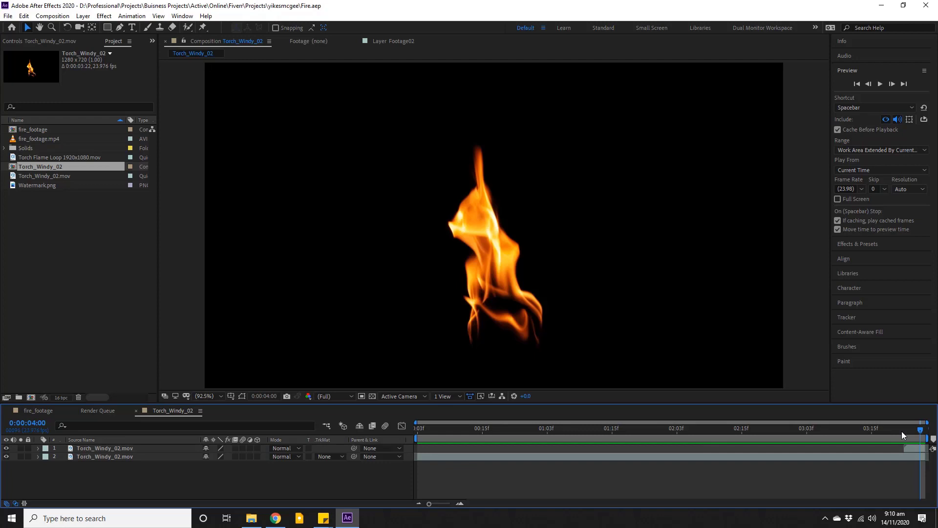
key(Page_Down)
key(Page_Down)
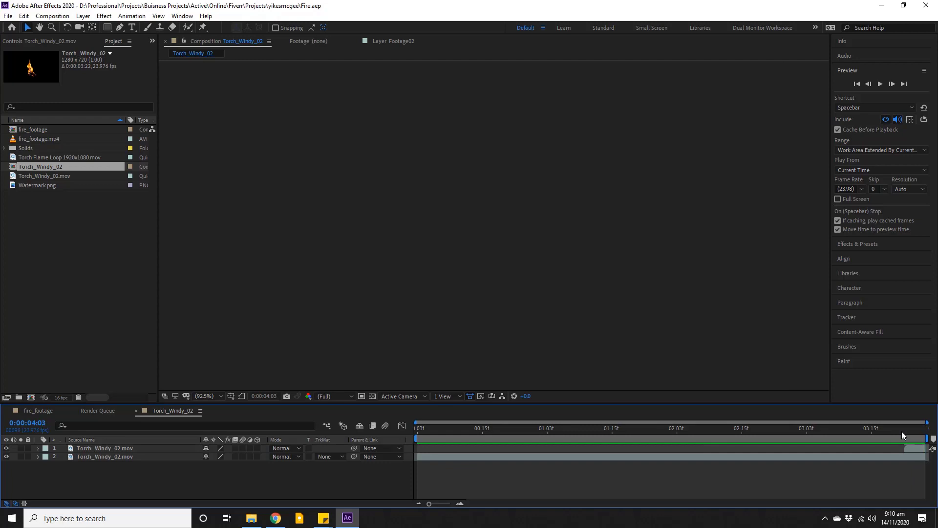
key(Page_Up)
key(Page_Up)
key(Page_Up)
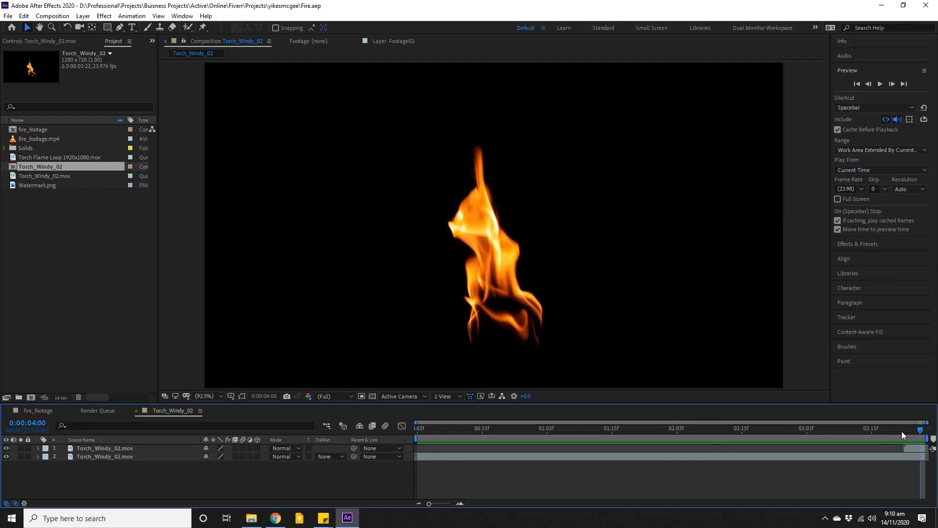
click(907, 84)
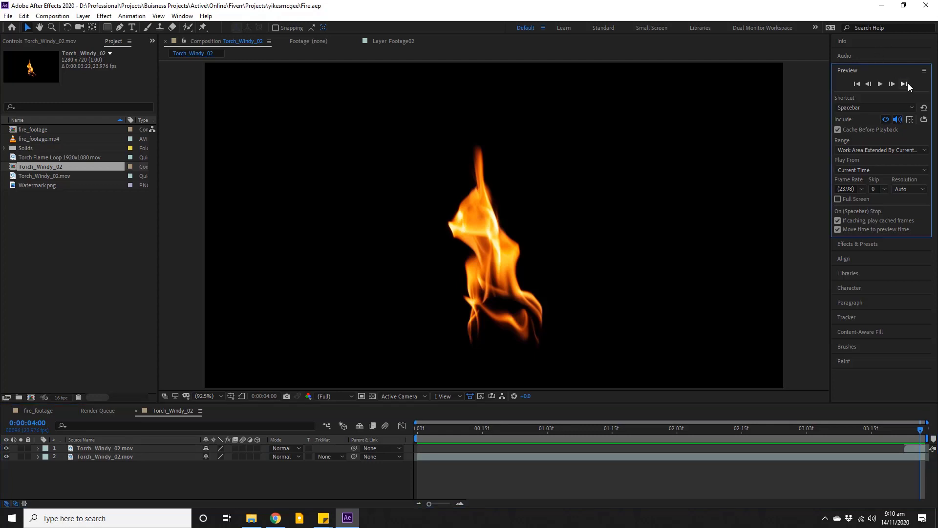
click(856, 84)
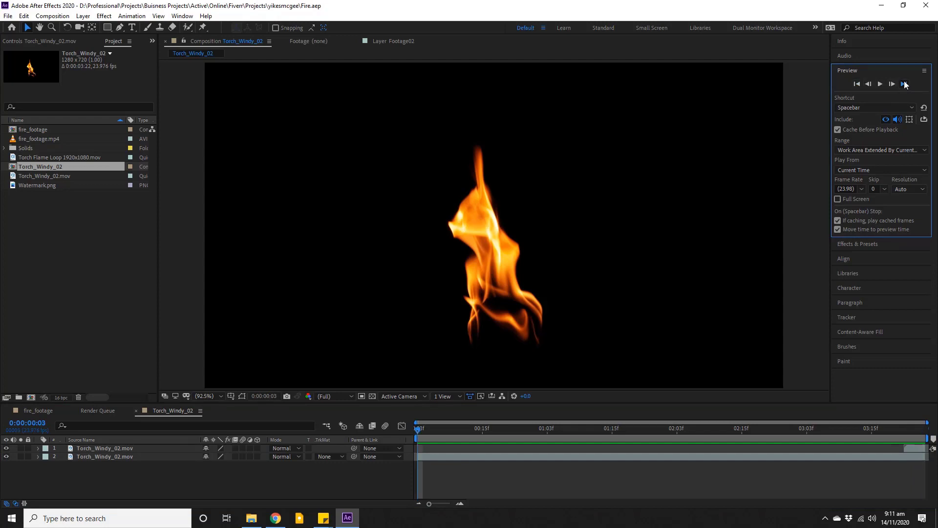
click(882, 84)
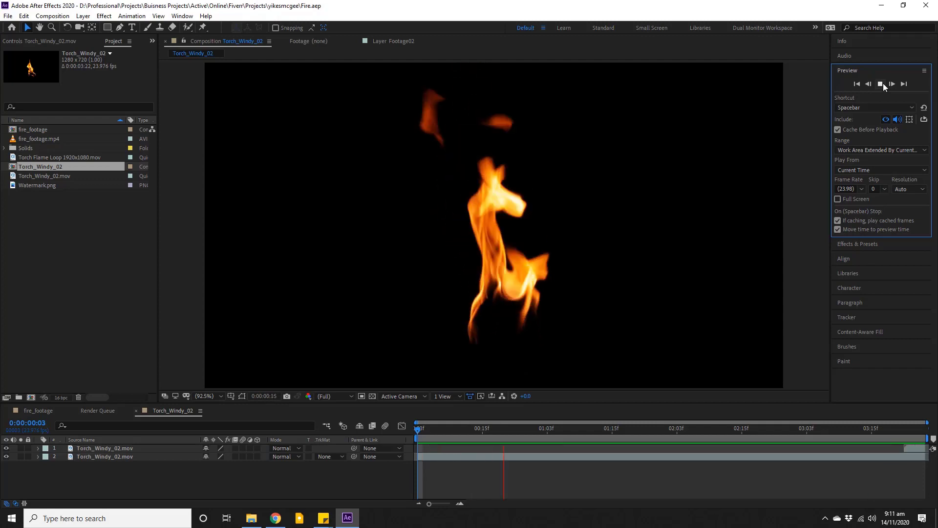
click(619, 354)
click(856, 83)
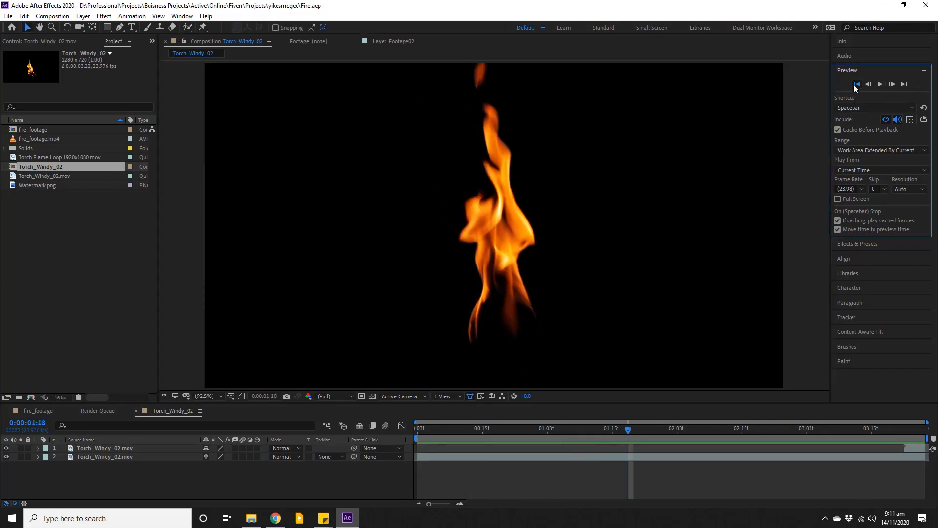
click(904, 83)
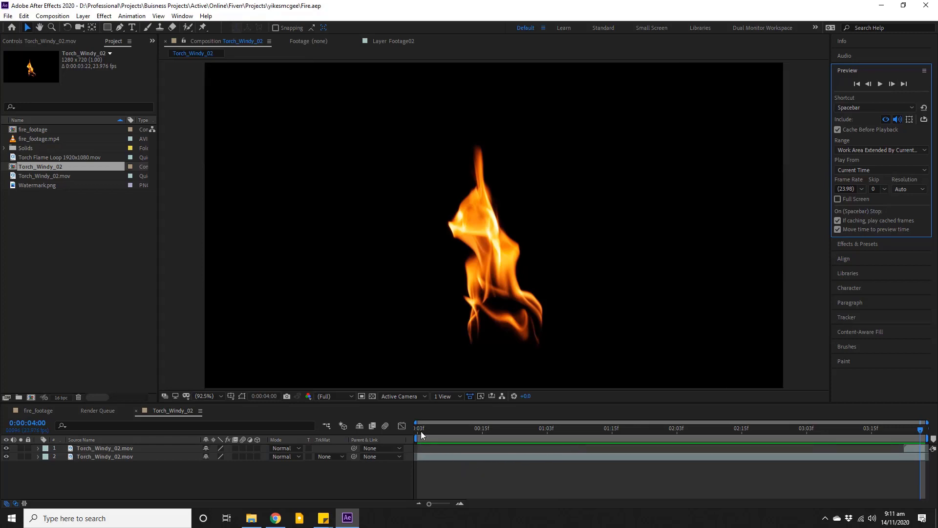
drag(421, 430, 421, 457)
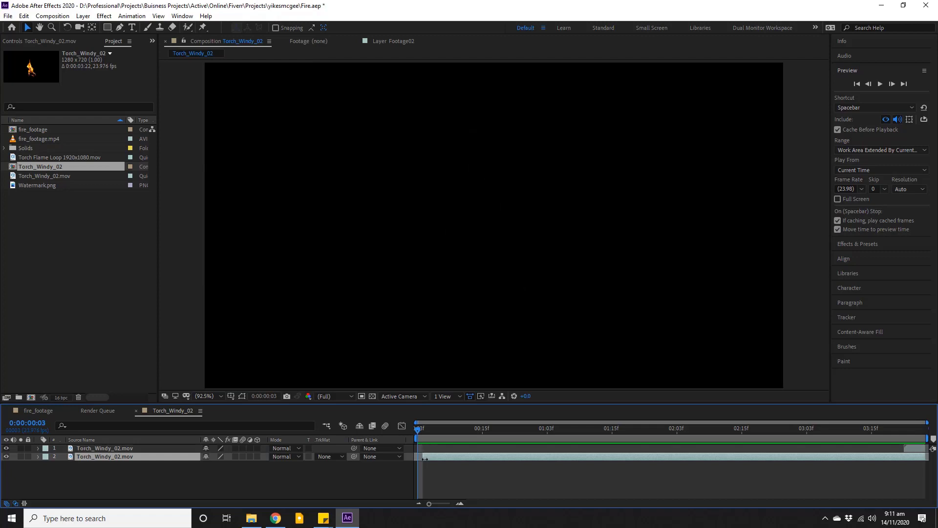
Undo the last change and move the flame layer's in point slightly later.
key(ctrl+z)
click(904, 83)
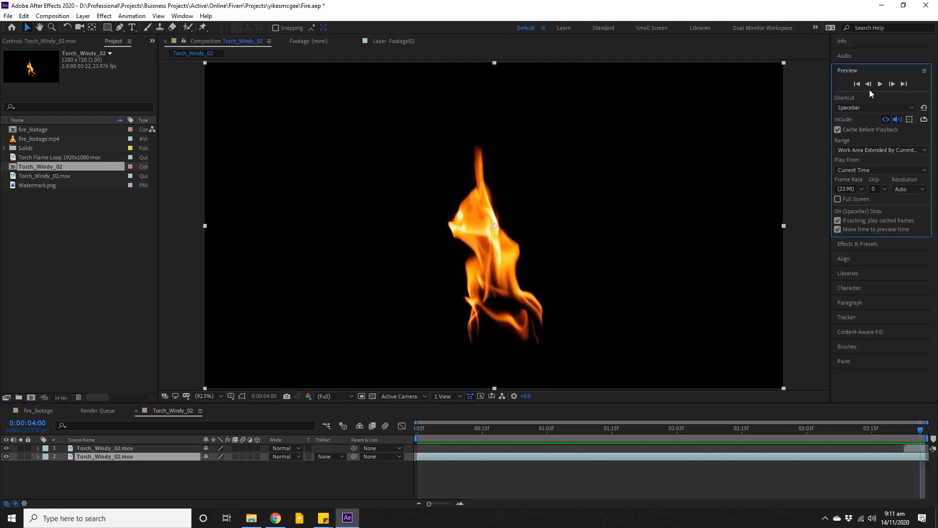
click(858, 84)
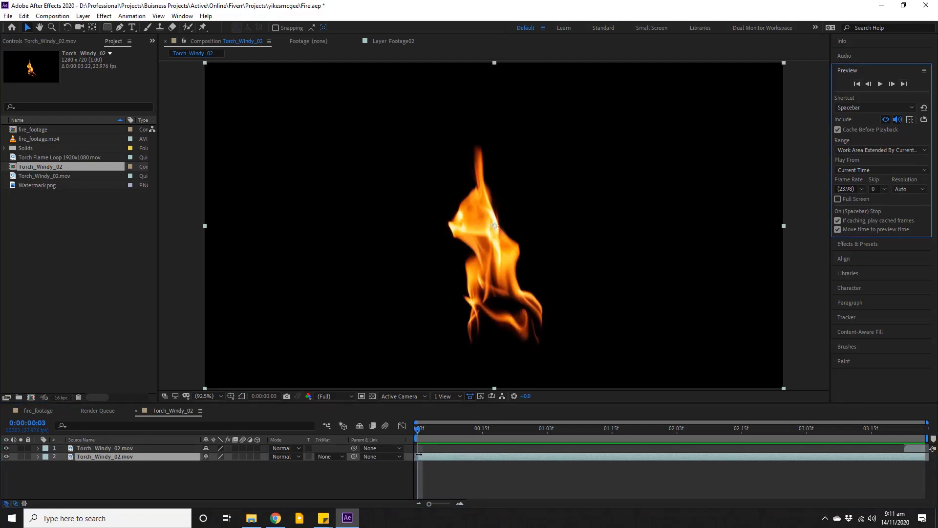
drag(419, 454, 423, 455)
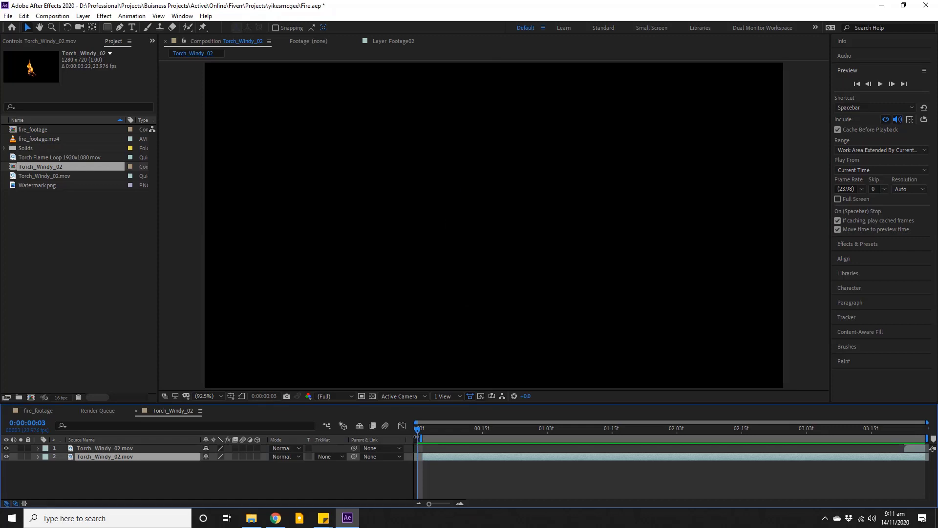
Trim the composition to its work area and preview the playback.
right_click(442, 437)
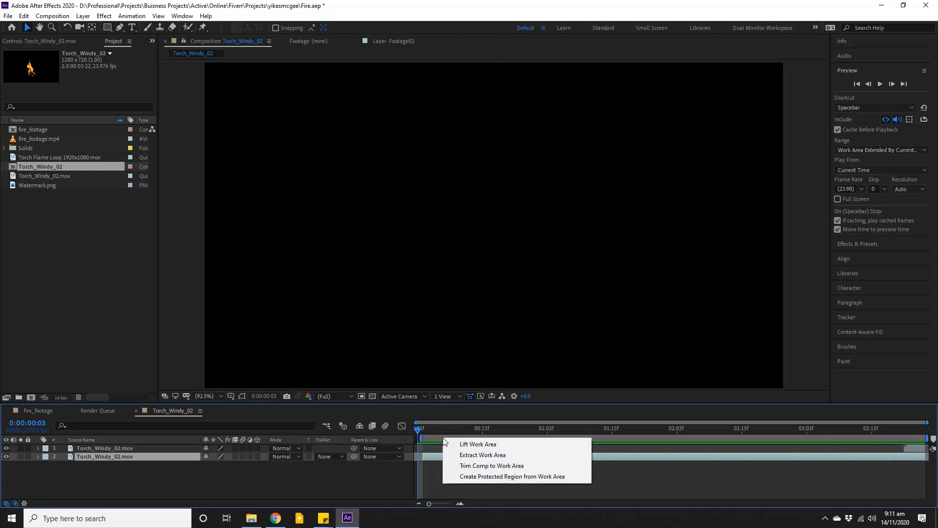
click(475, 463)
click(382, 478)
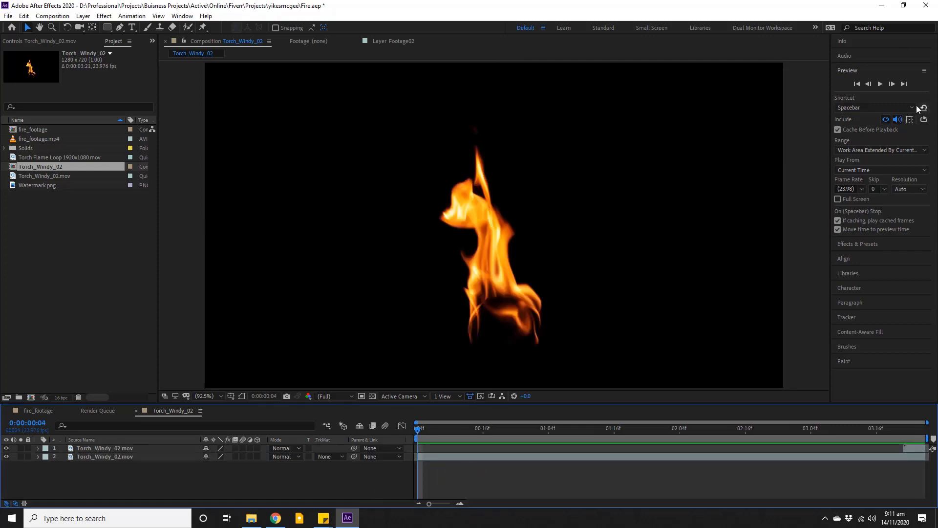
click(881, 85)
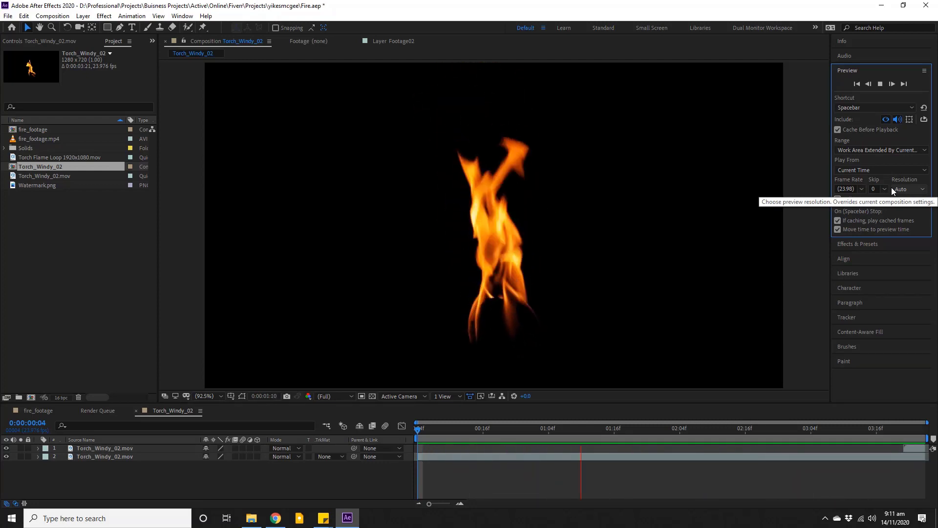
key(space)
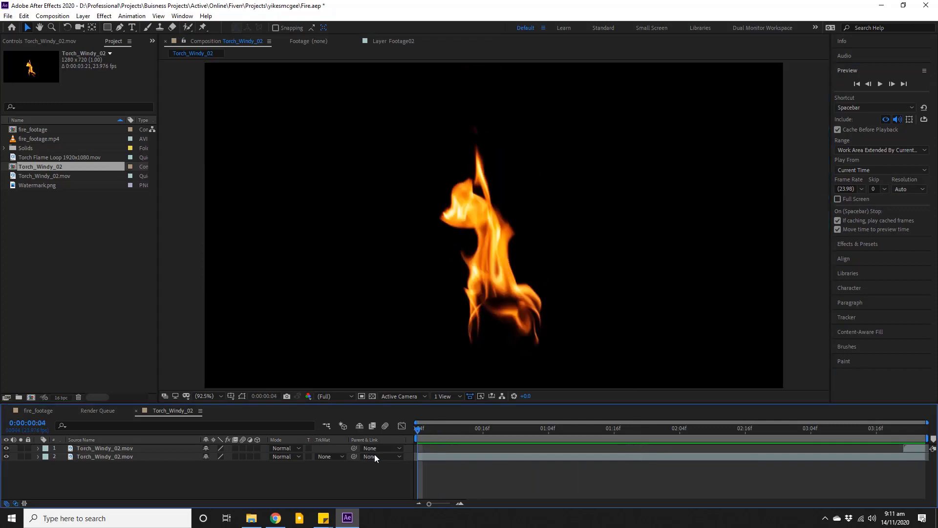
key(alt+Tab)
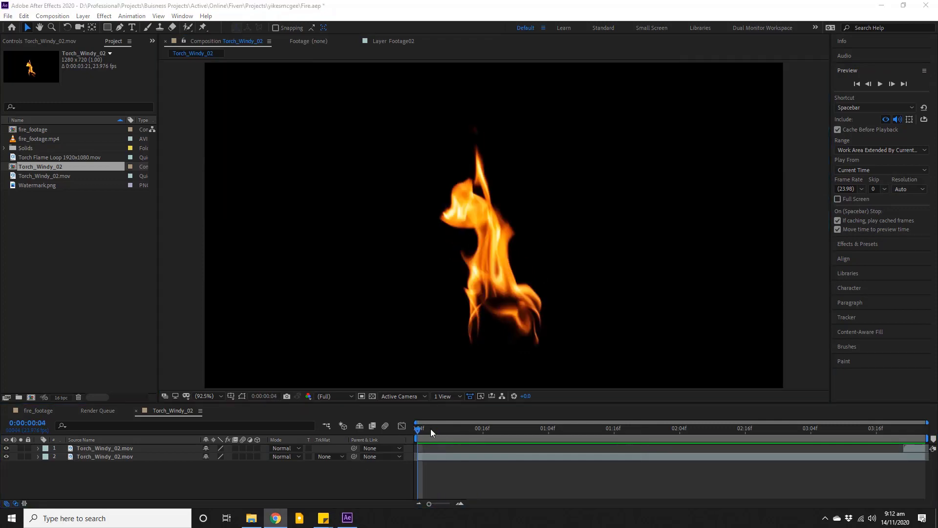
Move the playhead to 0:00:02:02, where the flame stands tall, and pick the Pen tool.
drag(430, 429, 668, 427)
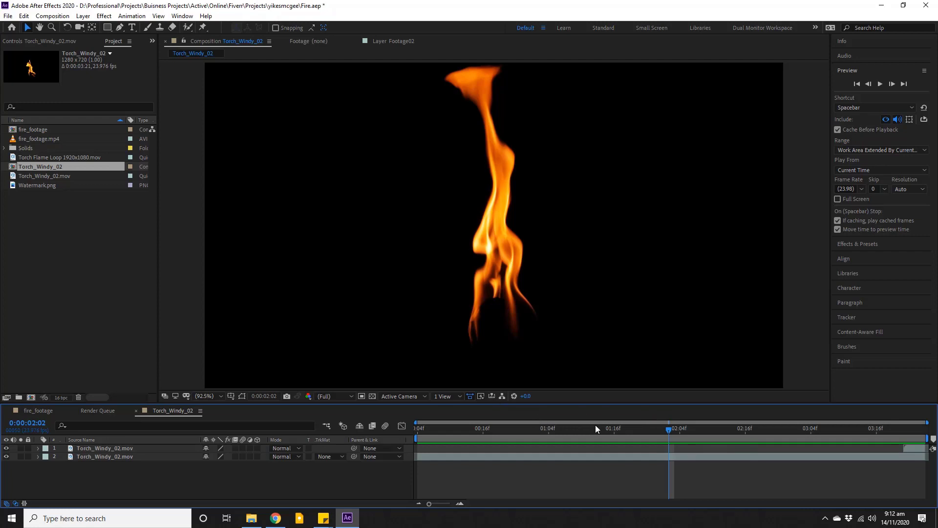
click(121, 28)
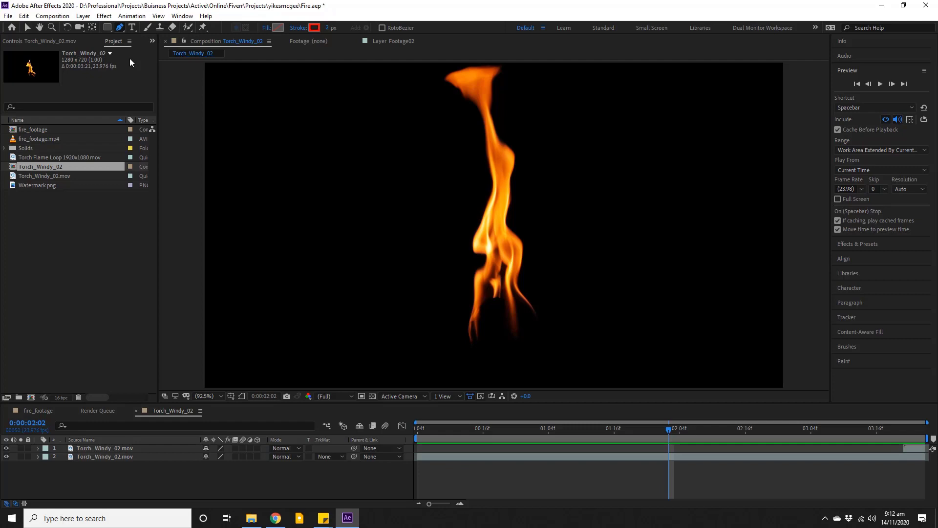
click(96, 456)
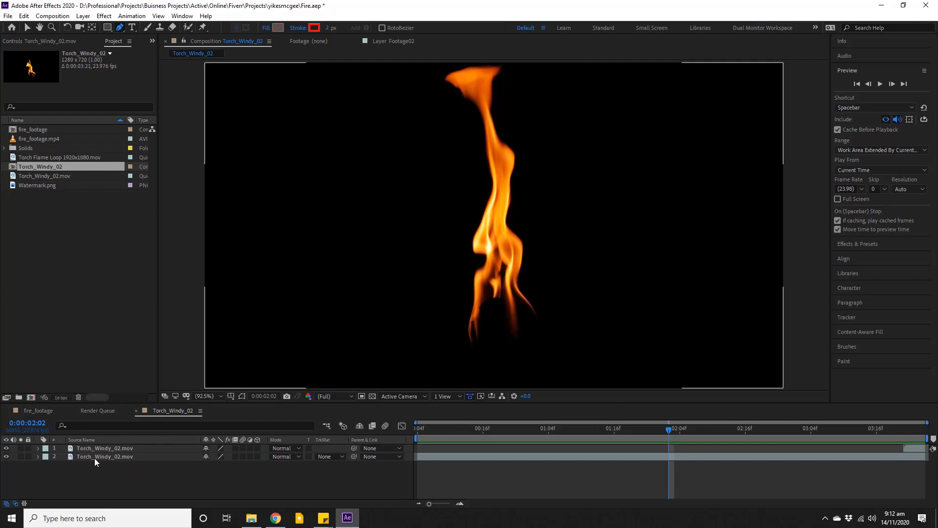
key(comma)
key(comma)
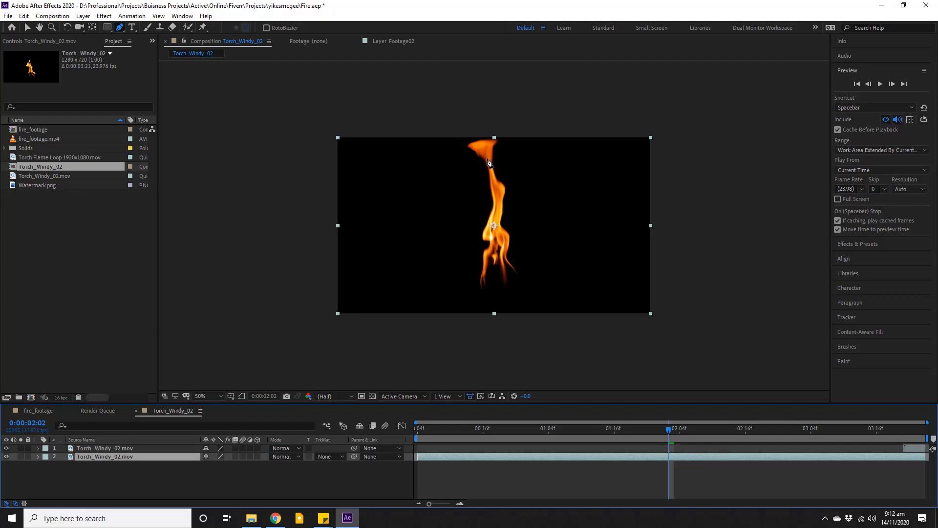
drag(488, 159, 503, 158)
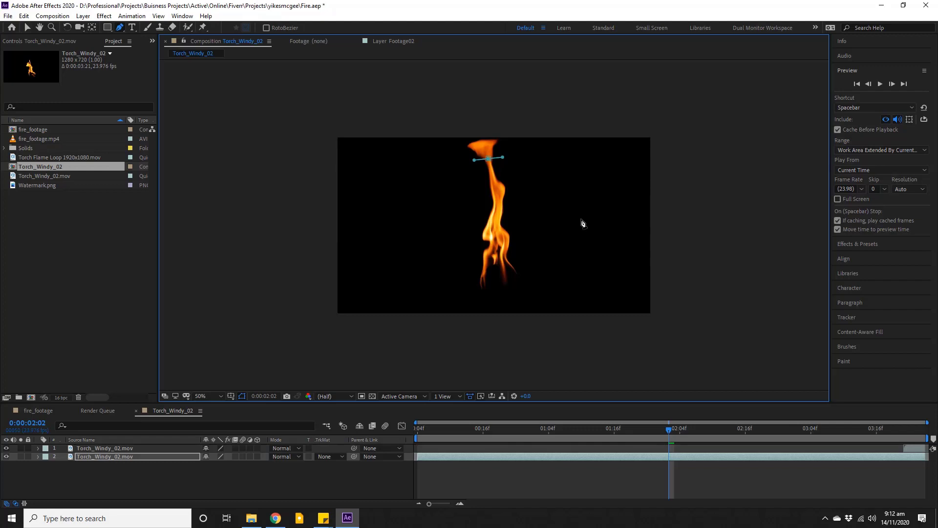
drag(584, 221, 595, 284)
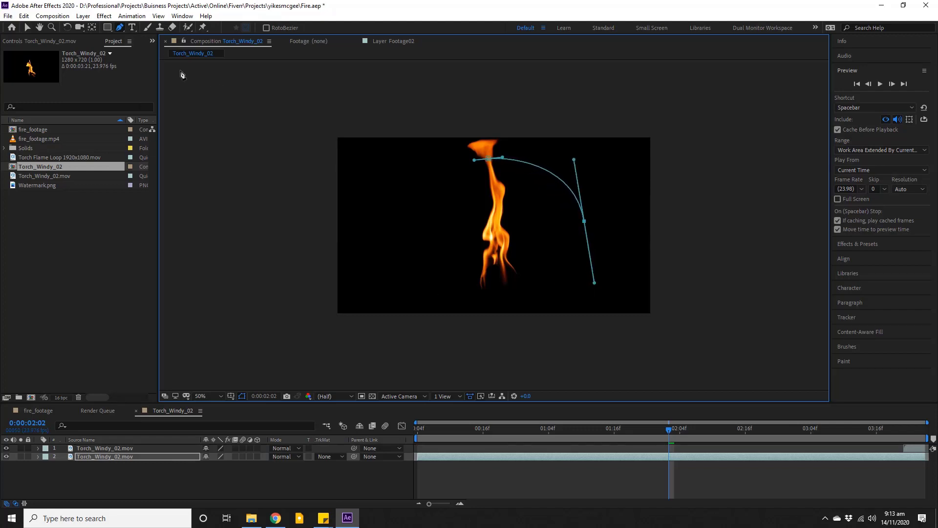
key(m)
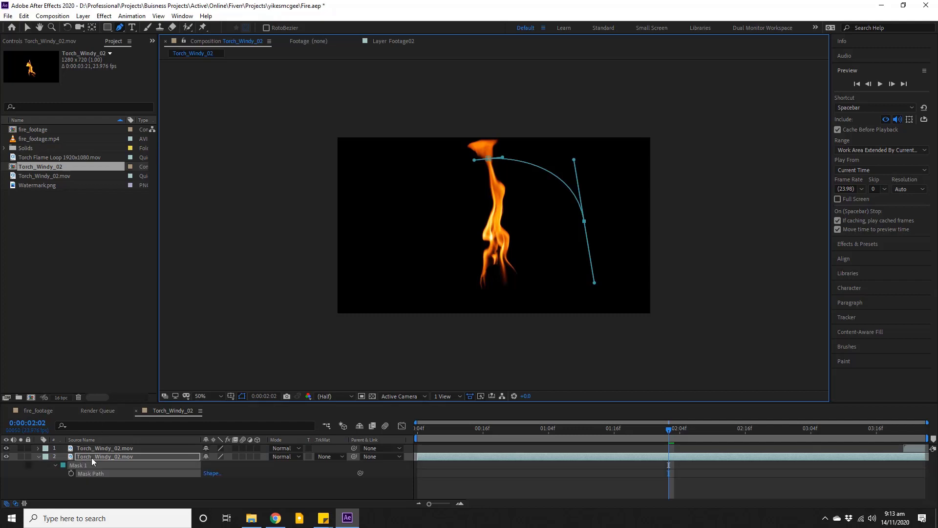
click(78, 476)
click(75, 468)
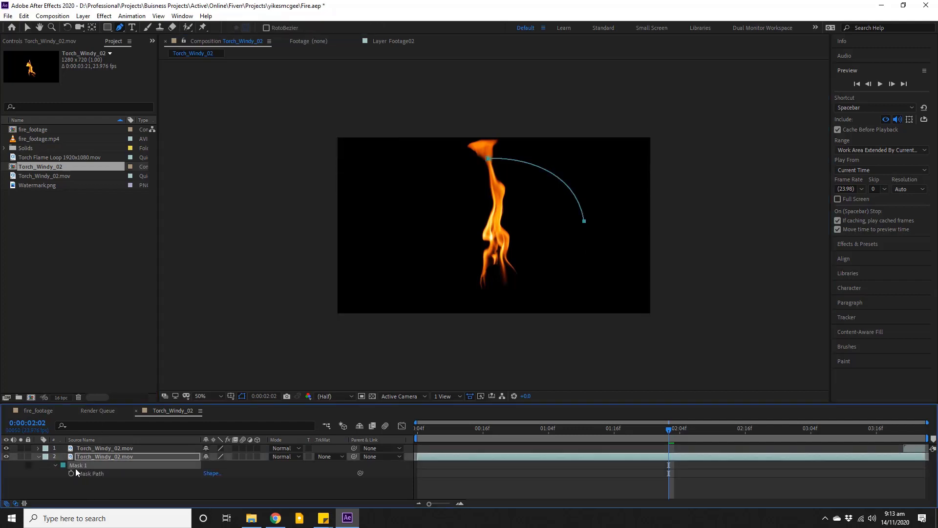
key(Delete)
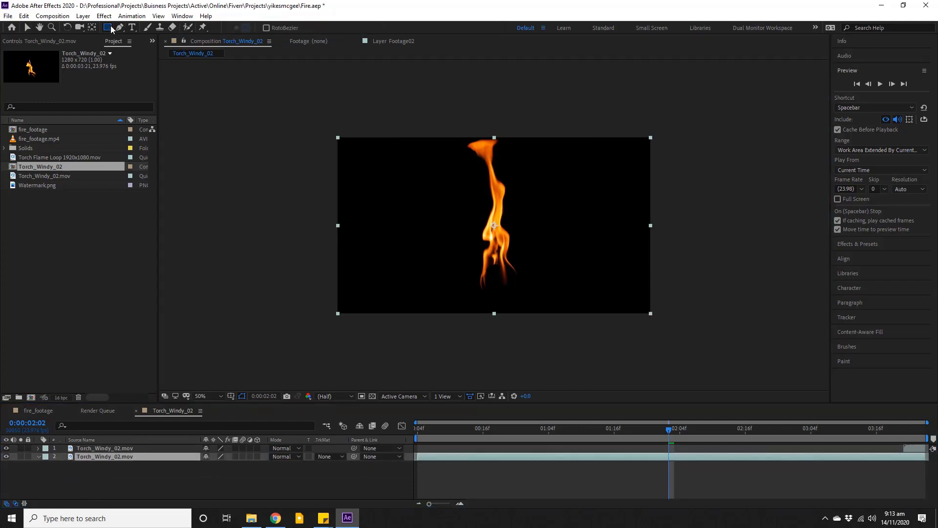
Draw an oval mask around the flame and reshape it with Free Transform.
drag(107, 27, 141, 48)
mouse_move(405, 146)
mouse_down()
mouse_move(584, 307)
mouse_move(578, 298)
mouse_up()
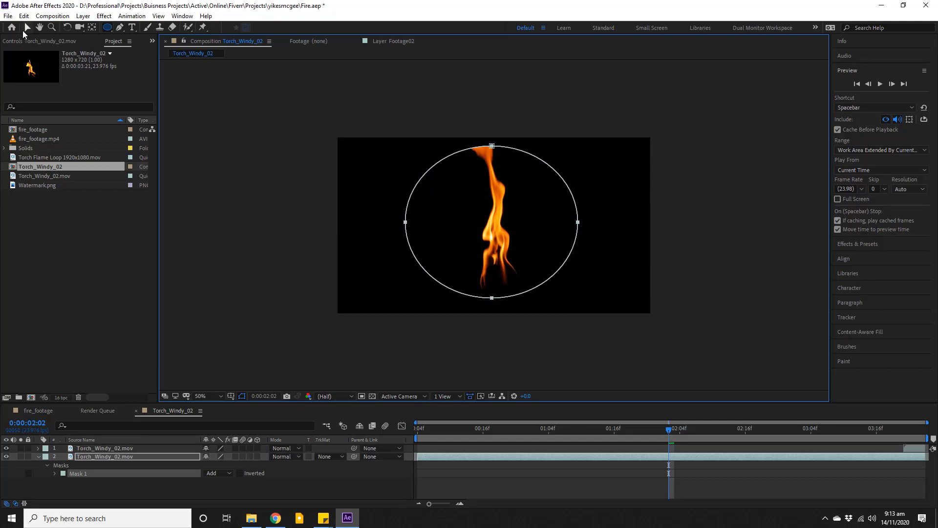
click(25, 29)
key(m)
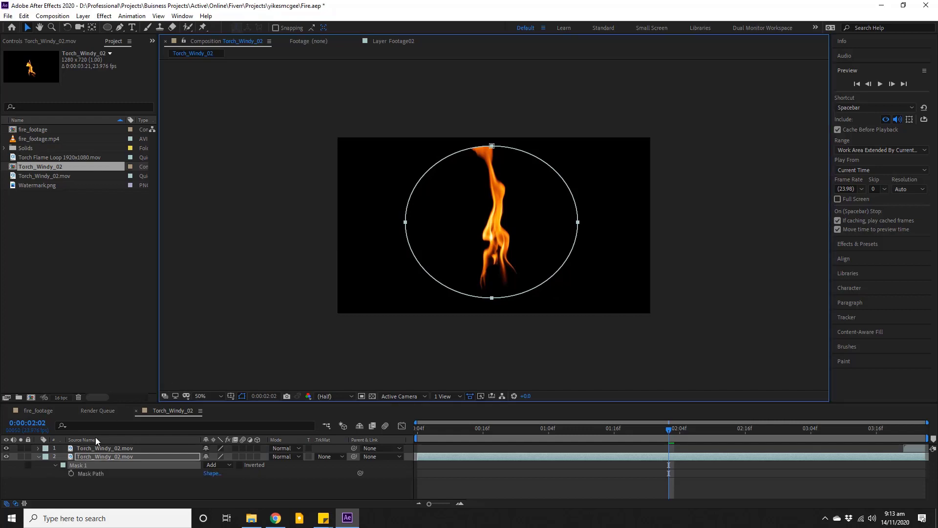
double_click(492, 298)
drag(492, 297, 510, 302)
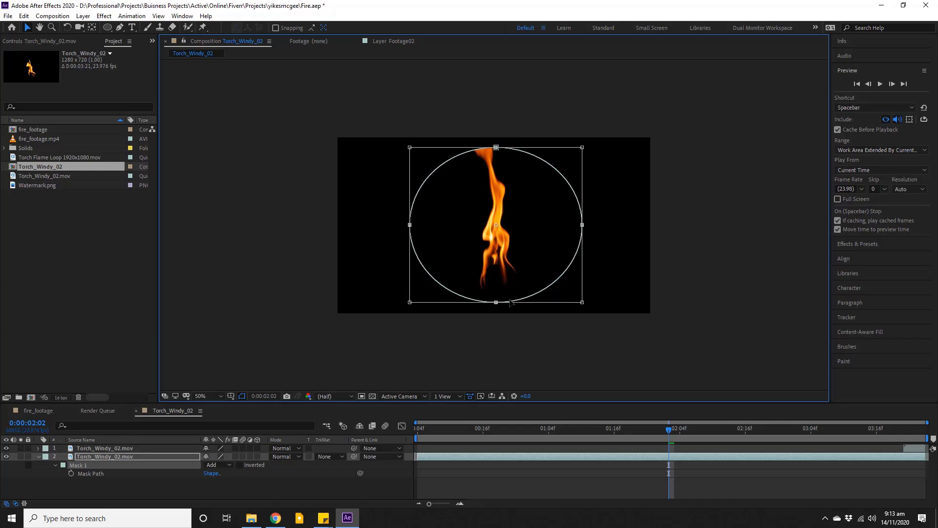
drag(509, 302, 496, 301)
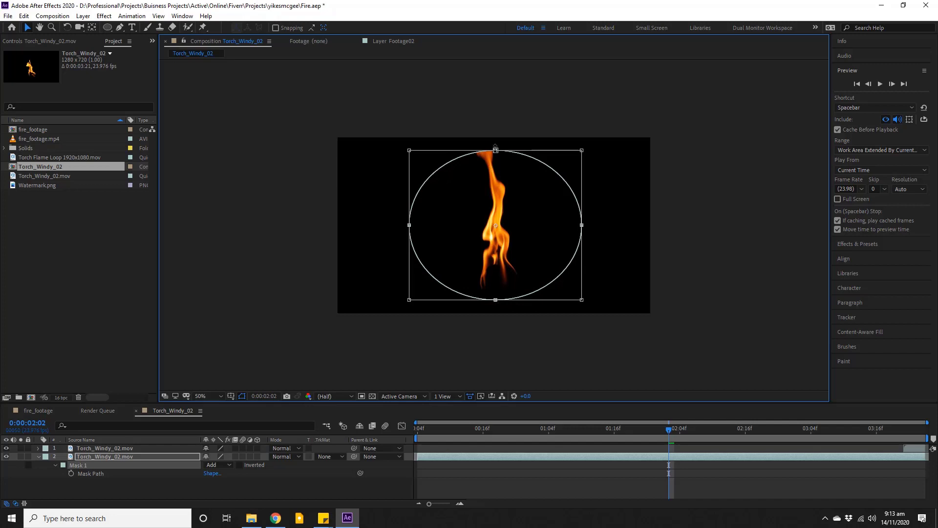
drag(496, 150, 495, 154)
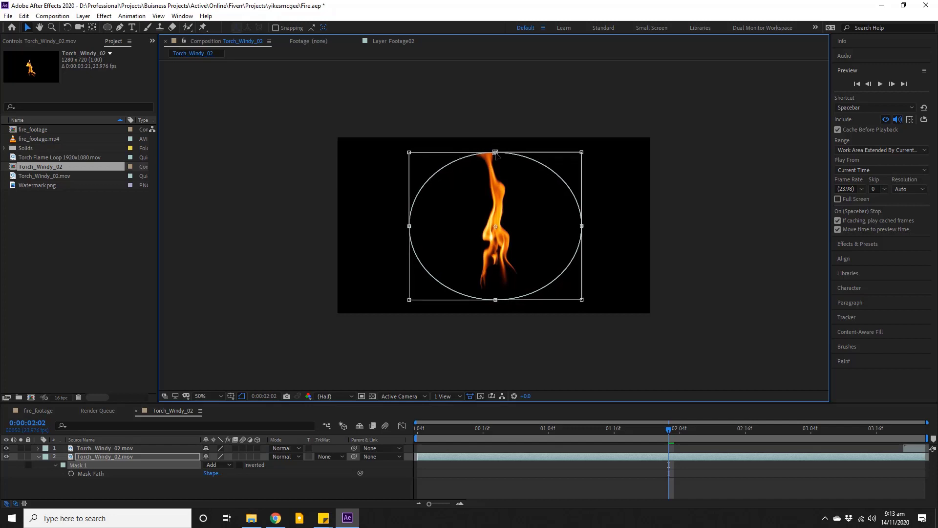
key(Return)
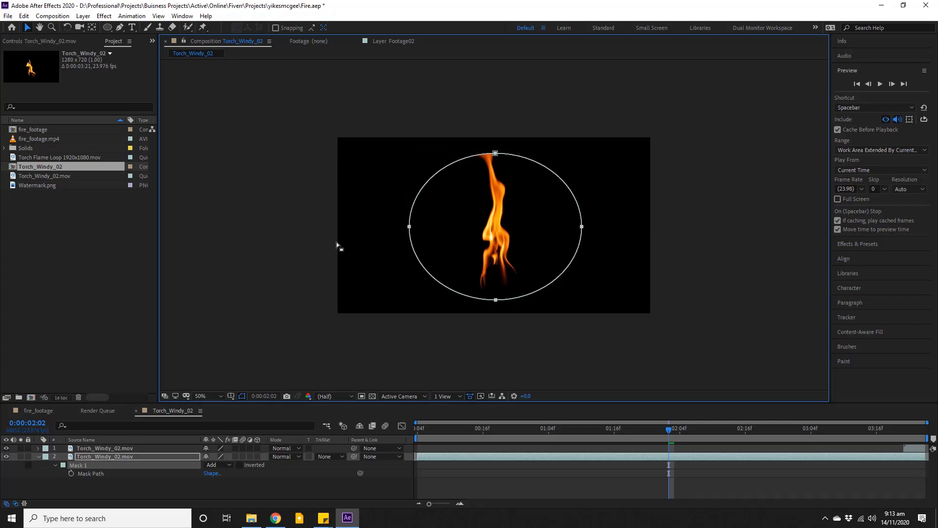
Feather Mask 1 to about 93 pixels to soften its edges.
click(243, 396)
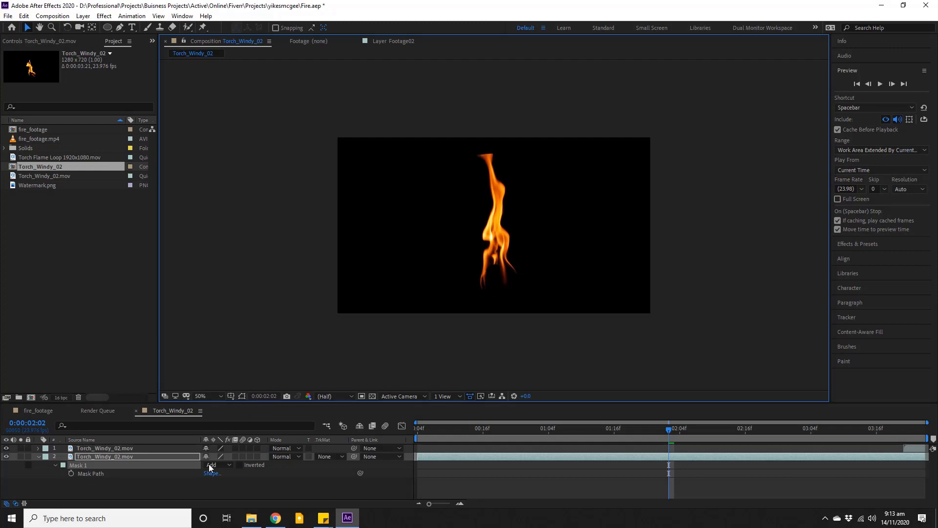
key(f)
drag(220, 473, 233, 473)
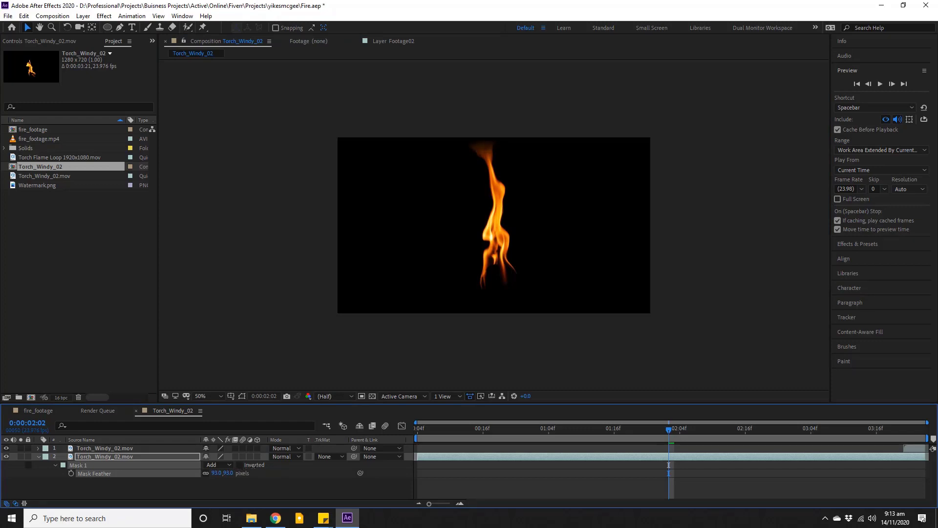
Set Mask Feather to 100 pixels.
click(215, 474)
text(00)
key(Return)
Set Mask 1's expansion to -50 pixels and collapse the layer.
double_click(56, 465)
drag(208, 494, 189, 500)
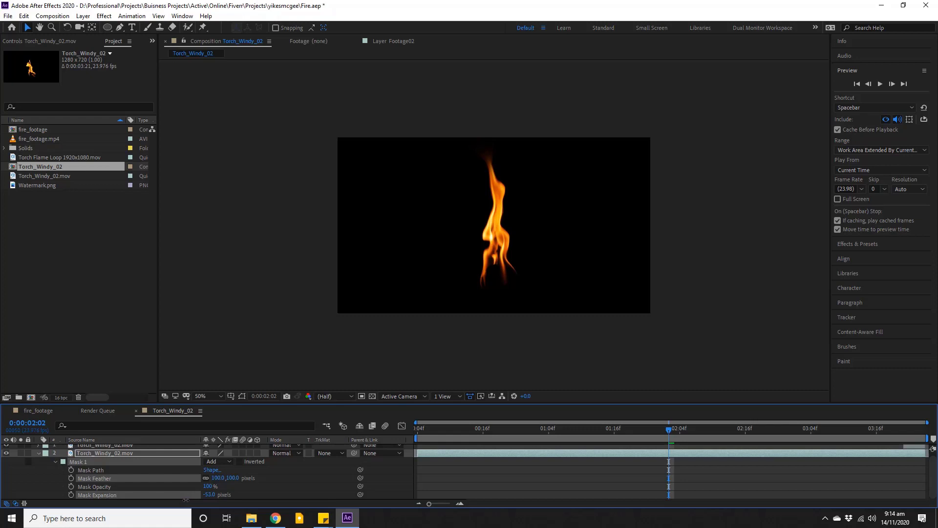
drag(185, 500, 186, 499)
click(209, 494)
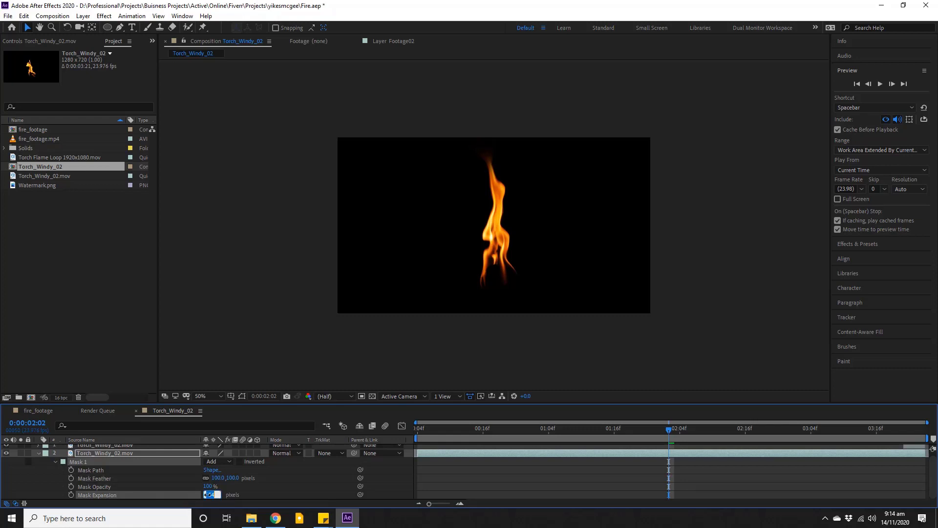
text(-40)
key(Return)
click(39, 453)
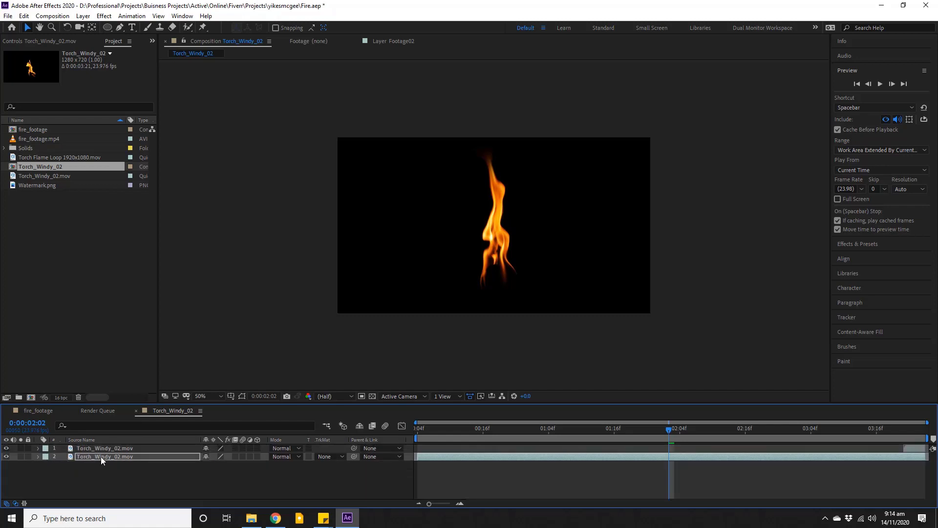
Flatten the bottom of the oval mask around the Torch_Windy_02 flame by moving its bottom point.
click(243, 396)
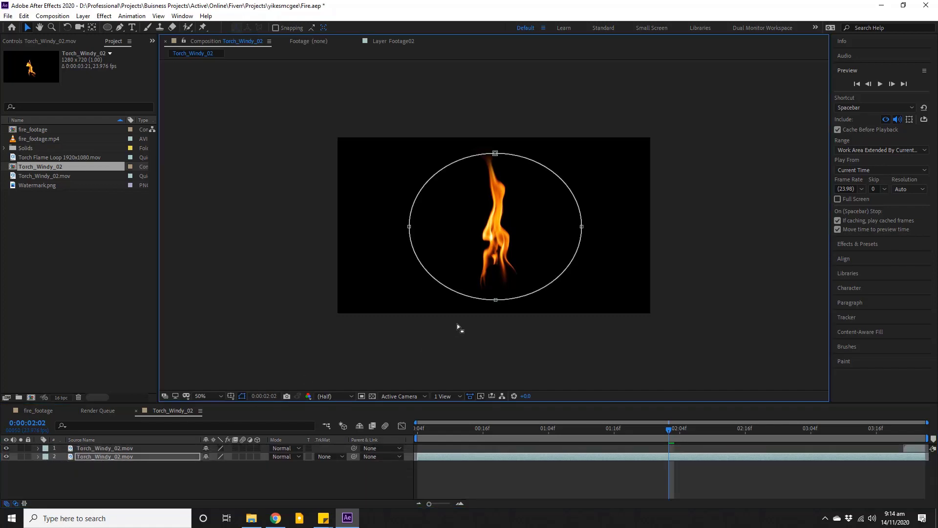
click(496, 299)
drag(496, 302, 501, 310)
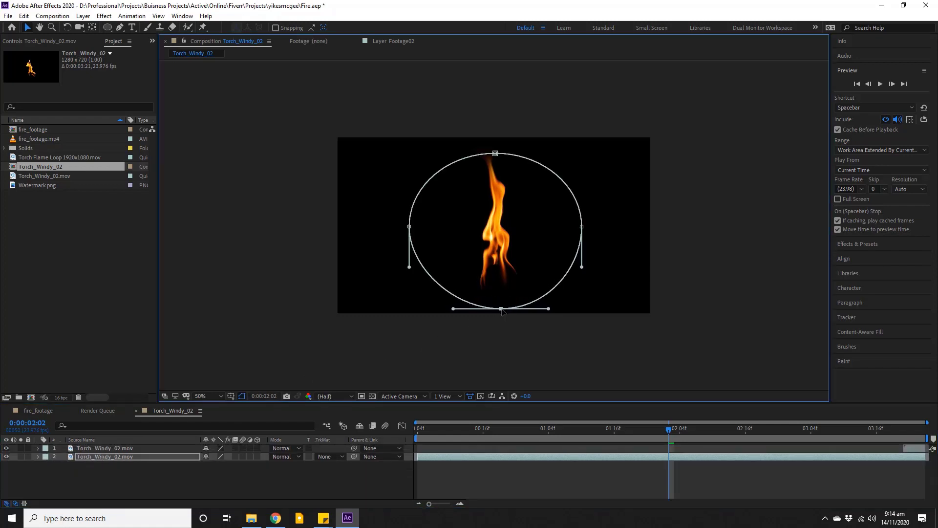
click(261, 475)
Save the project, rewind to the first frame, and return to the fire_footage composition.
key(ctrl+s)
key(shift+slash)
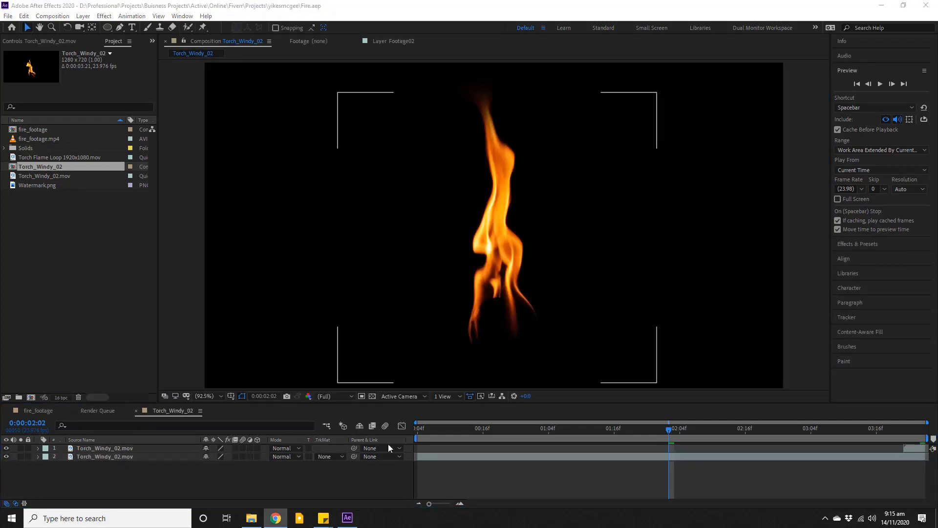
click(858, 84)
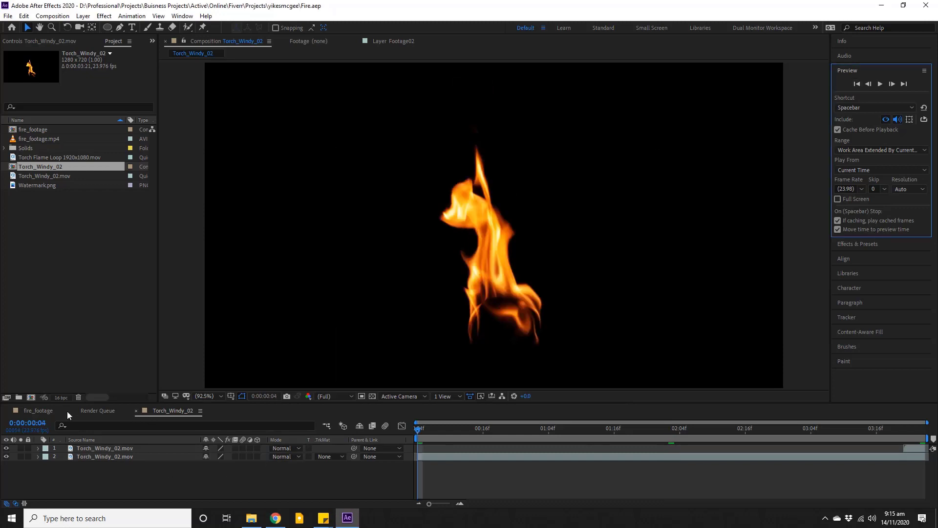
click(52, 411)
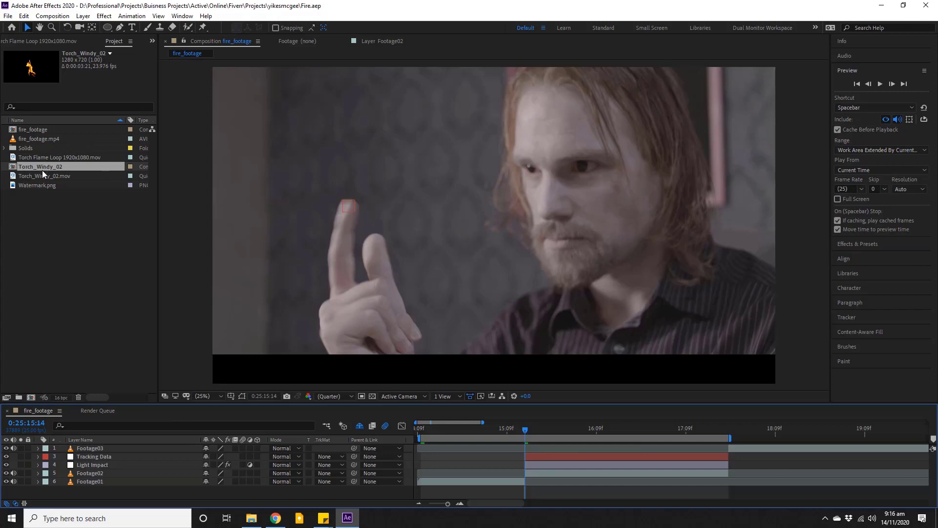
Add Torch_Windy_02 to fire_footage and align its start and end to the Tracking Data layer's span, saving.
drag(44, 174, 91, 453)
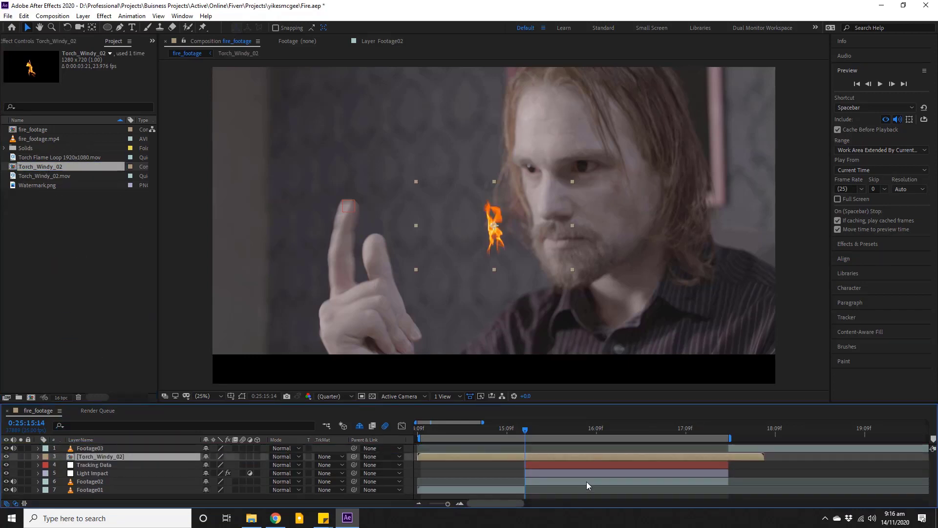
mouse_move(433, 457)
mouse_down()
mouse_move(561, 456)
mouse_move(544, 454)
mouse_up()
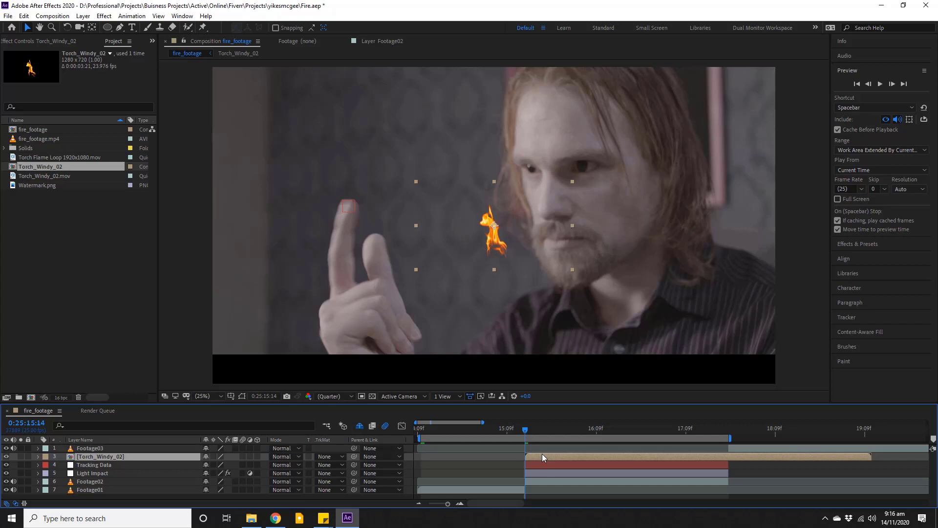
key(ctrl+s)
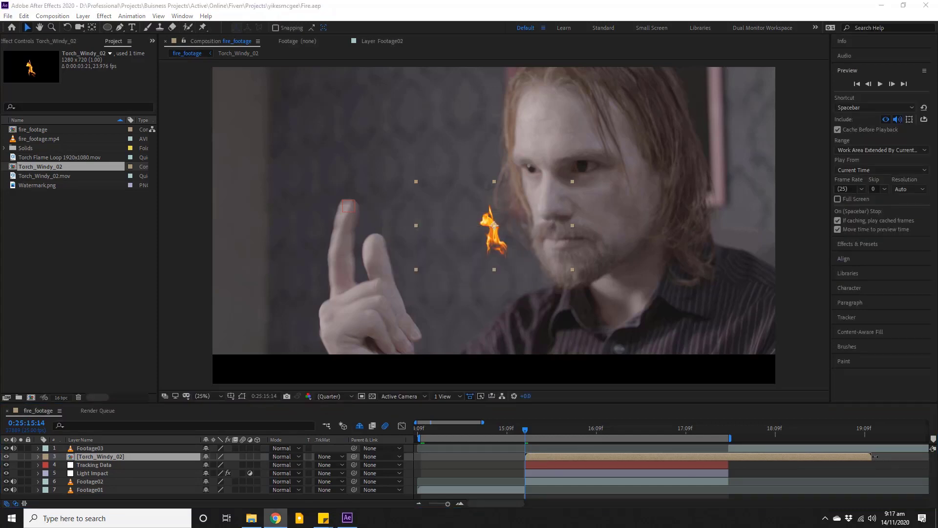
drag(873, 456, 748, 455)
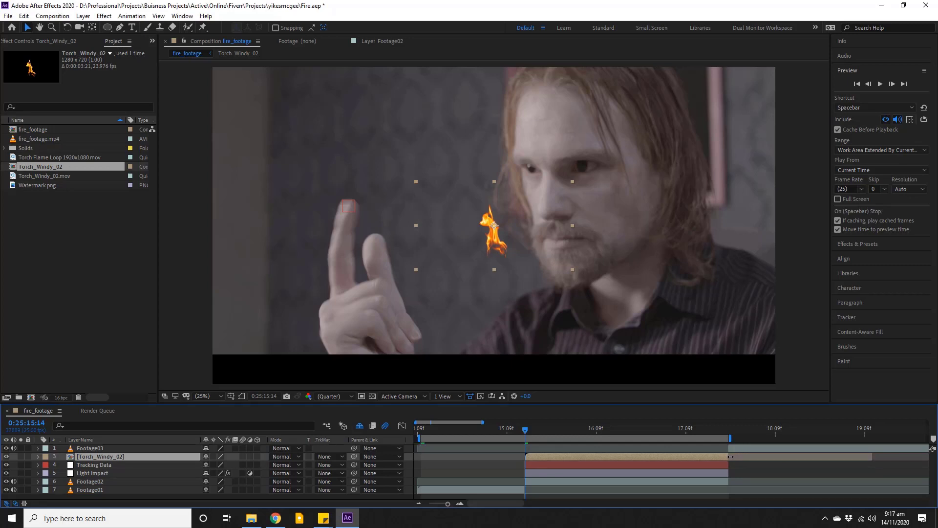
key(ctrl+s)
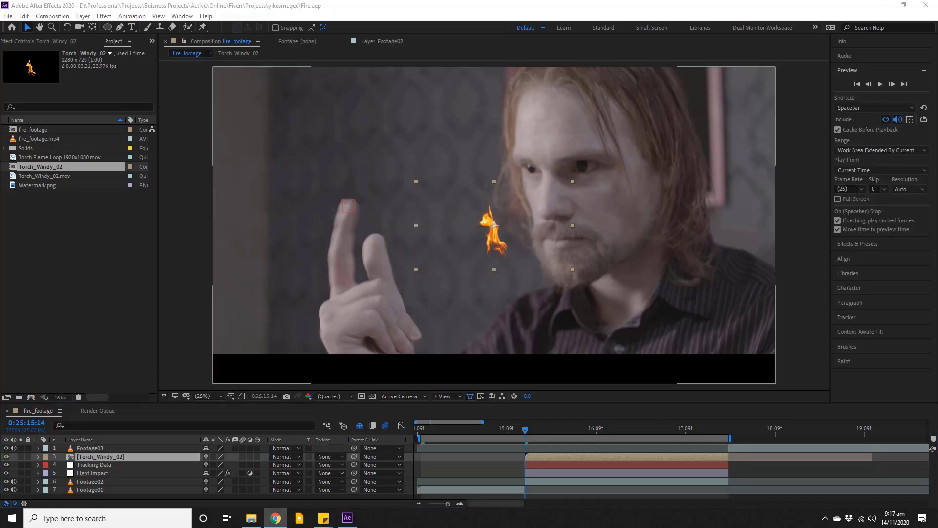
Hide the Tracking Data layer and, zoomed in, place the flame on the man's raised fingertip.
click(624, 430)
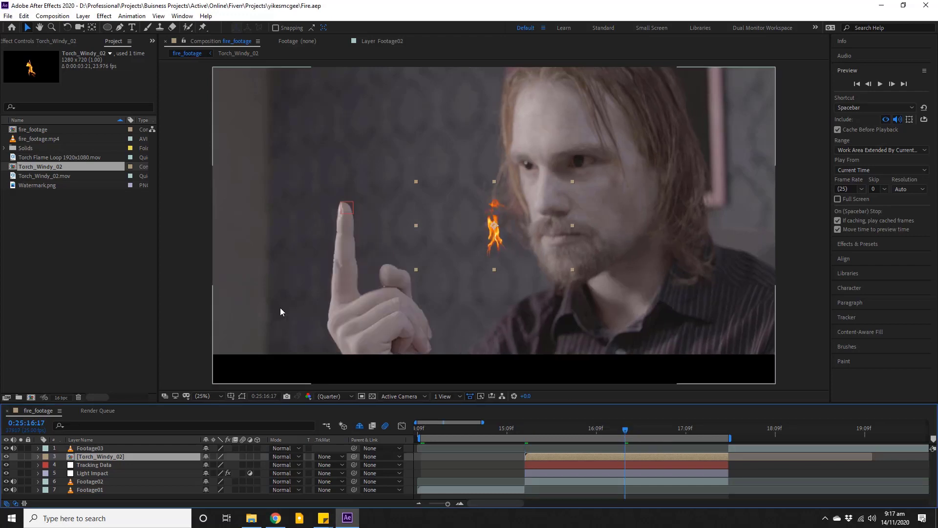
click(6, 465)
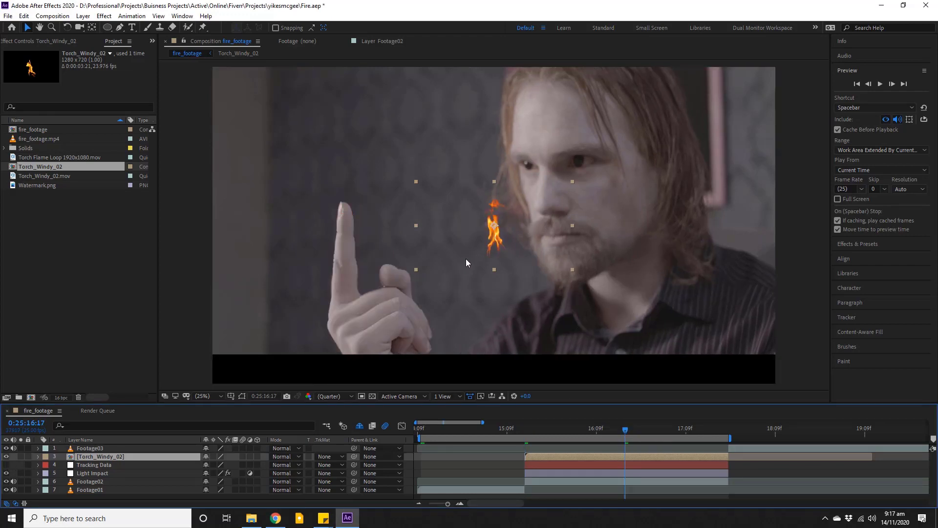
drag(493, 245, 344, 198)
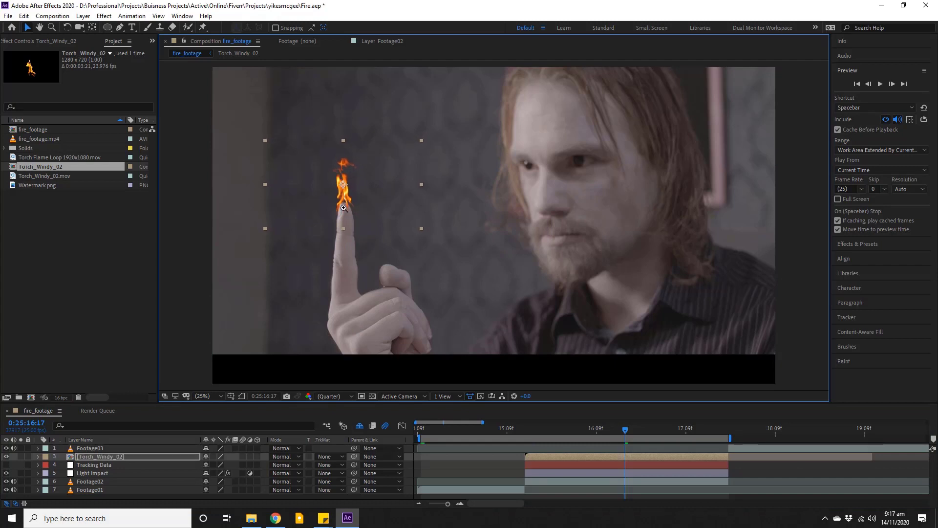
key(z)
click(344, 207)
click(344, 207)
key(v)
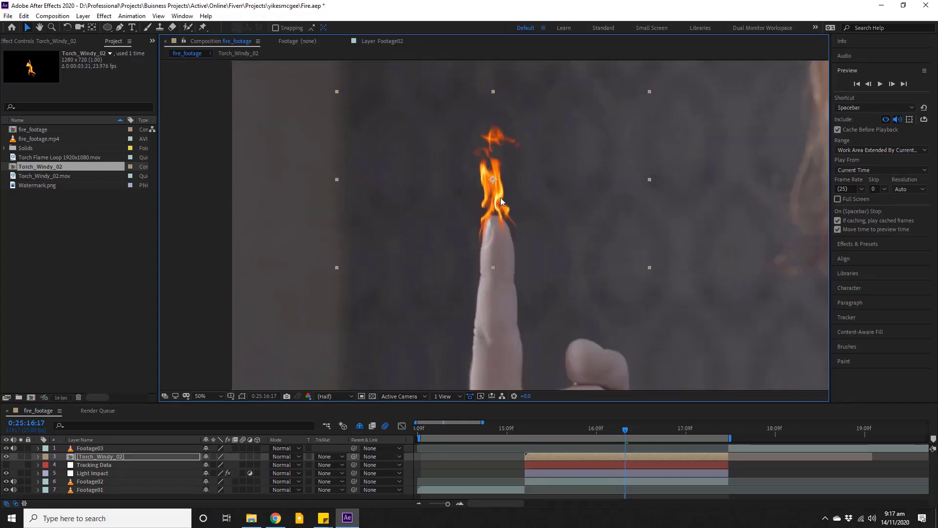
drag(499, 199, 497, 202)
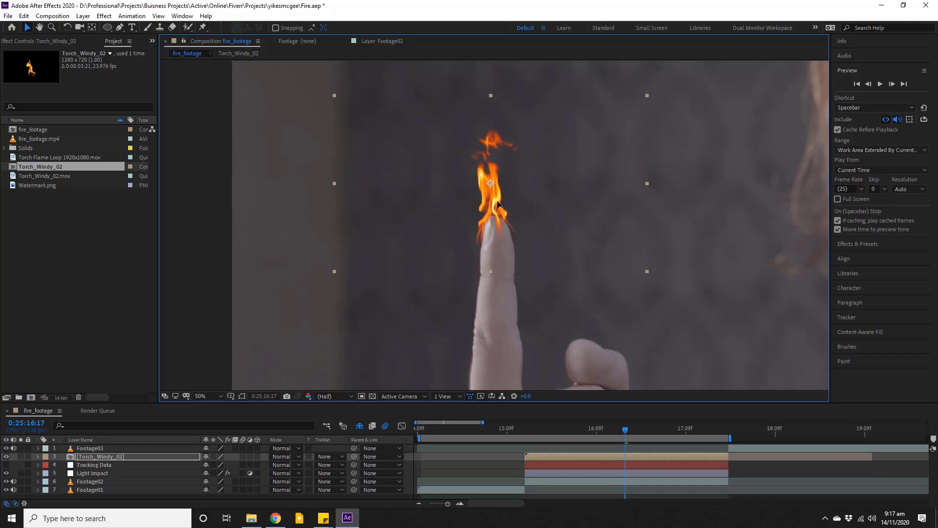
Fine-tune the flame's fingertip position at other frames such as 15:21, then zoom back to 25%.
click(572, 433)
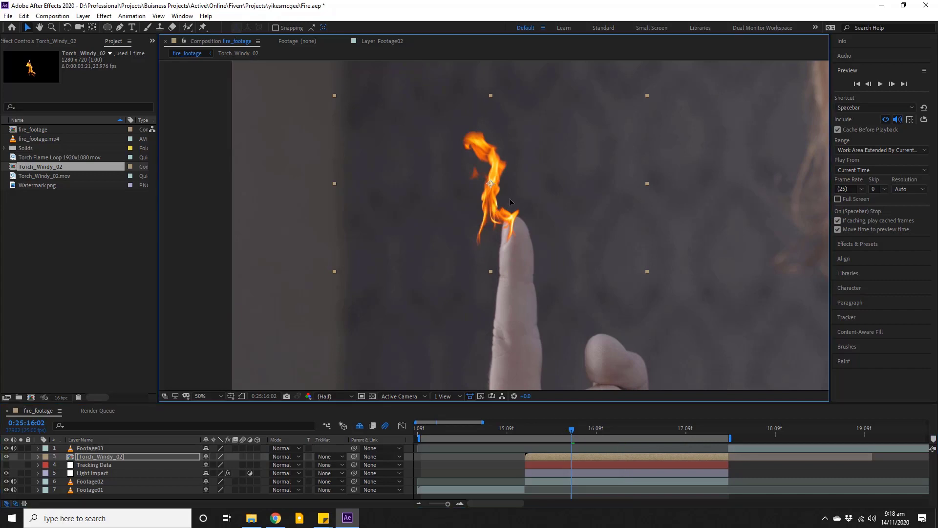
drag(496, 206, 517, 202)
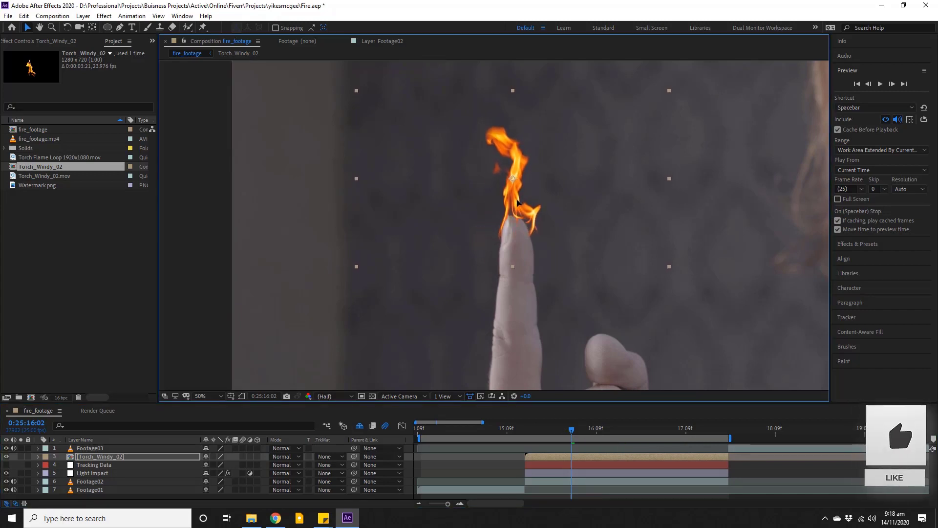
drag(517, 201, 516, 204)
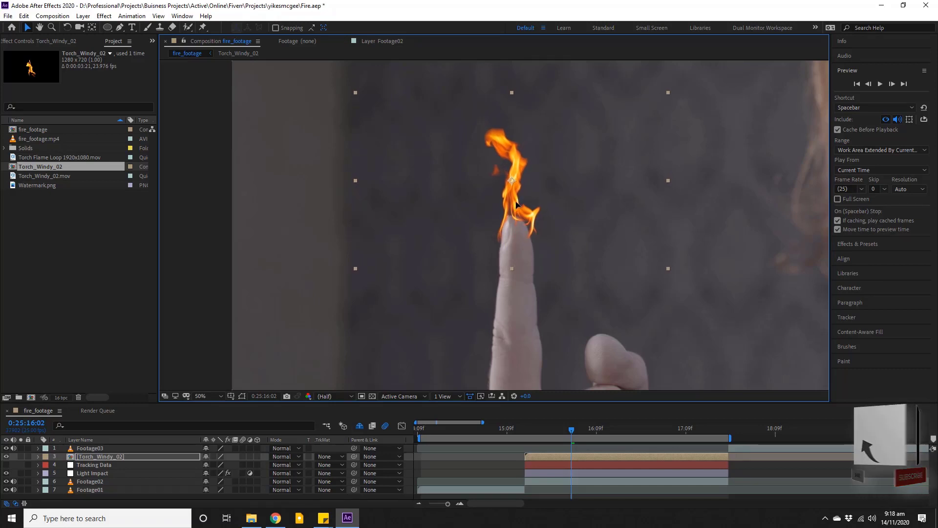
drag(516, 205, 517, 204)
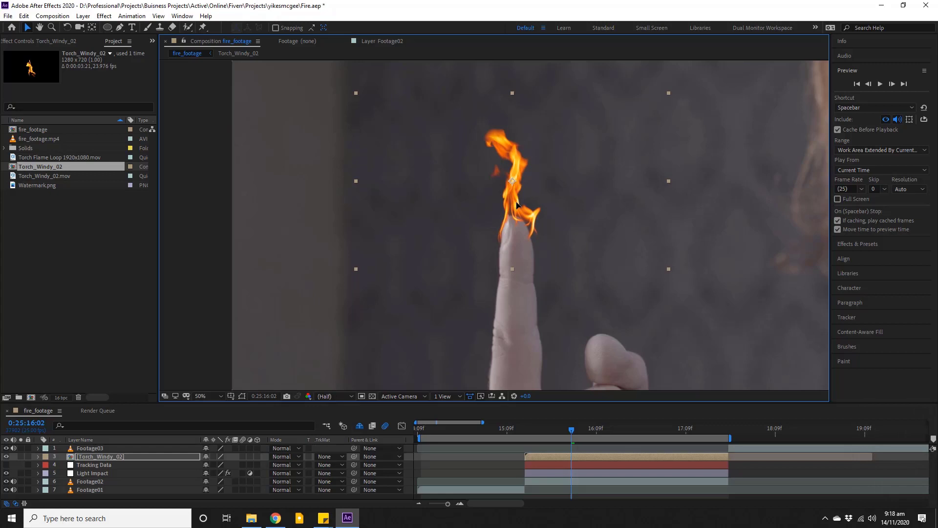
click(550, 427)
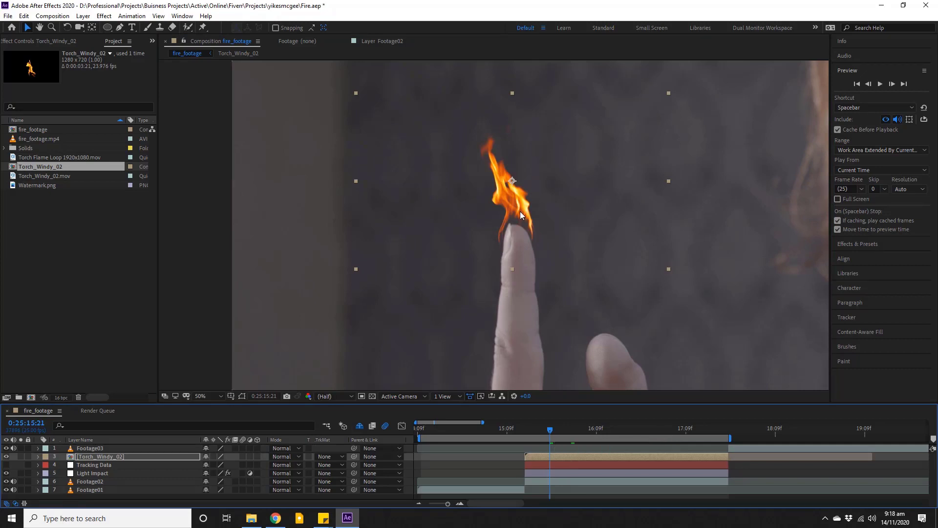
drag(519, 212, 519, 223)
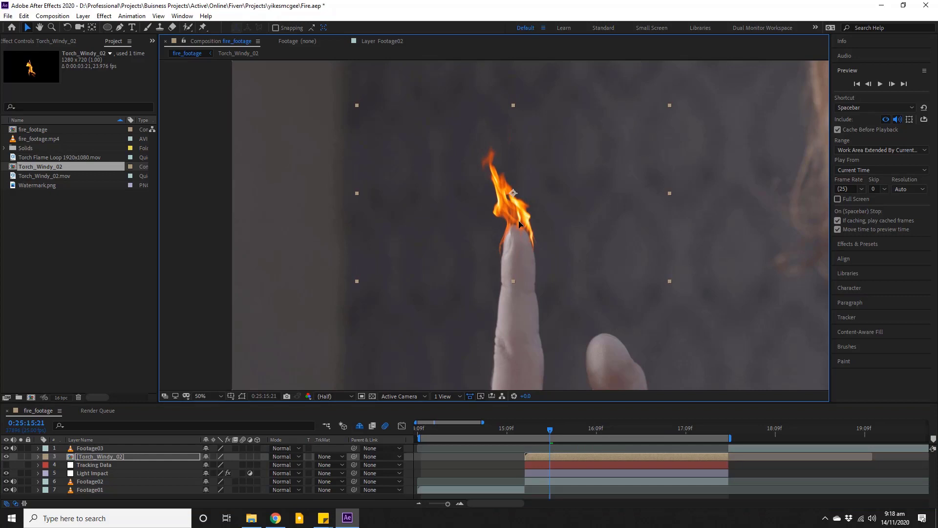
click(210, 395)
click(215, 246)
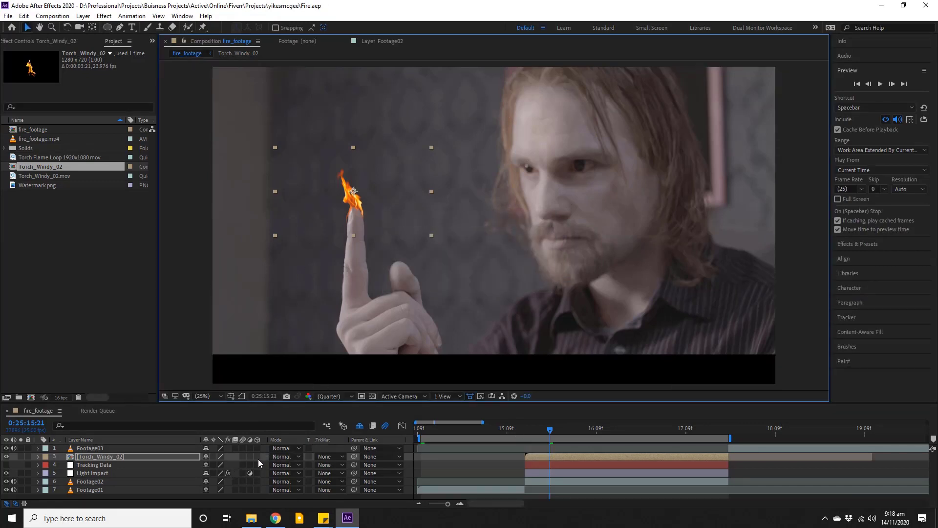
Parent the flame layer to Tracking Data and set its blending mode to Screen after trying Add.
drag(354, 456, 94, 468)
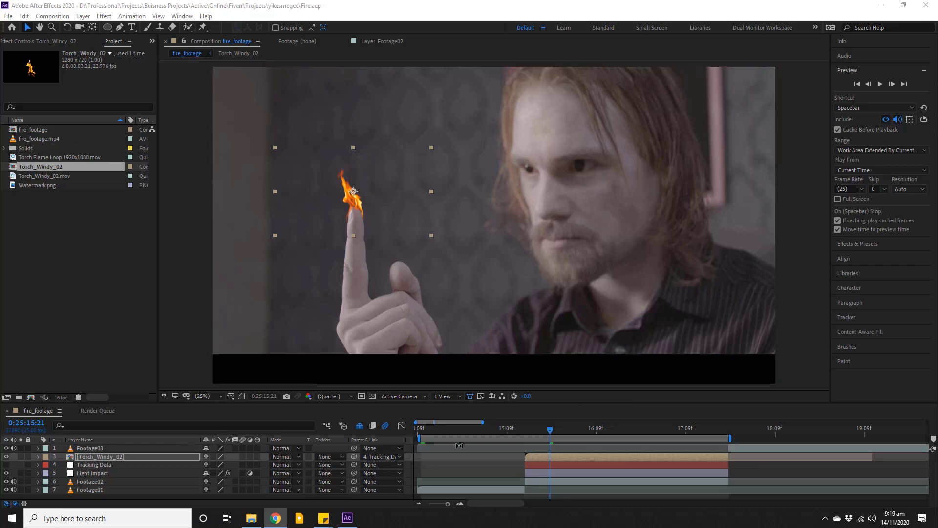
click(286, 456)
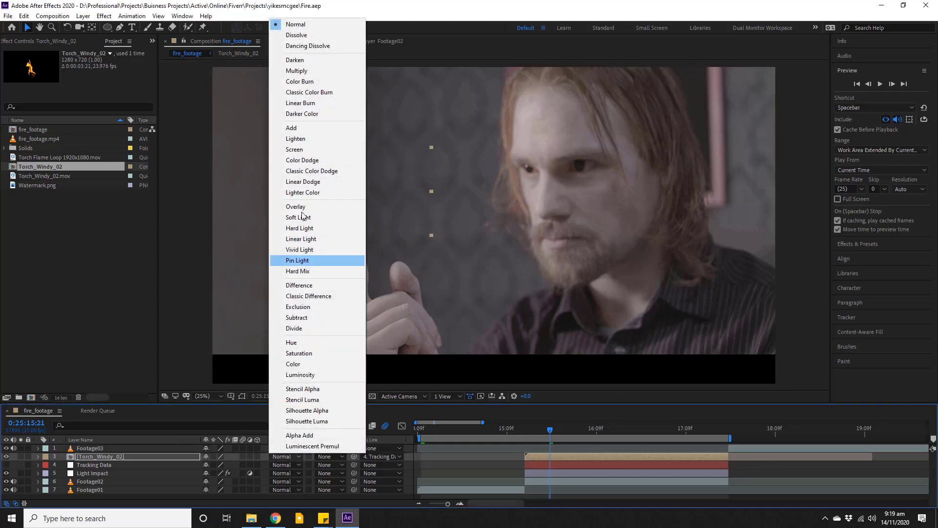
click(293, 127)
click(286, 457)
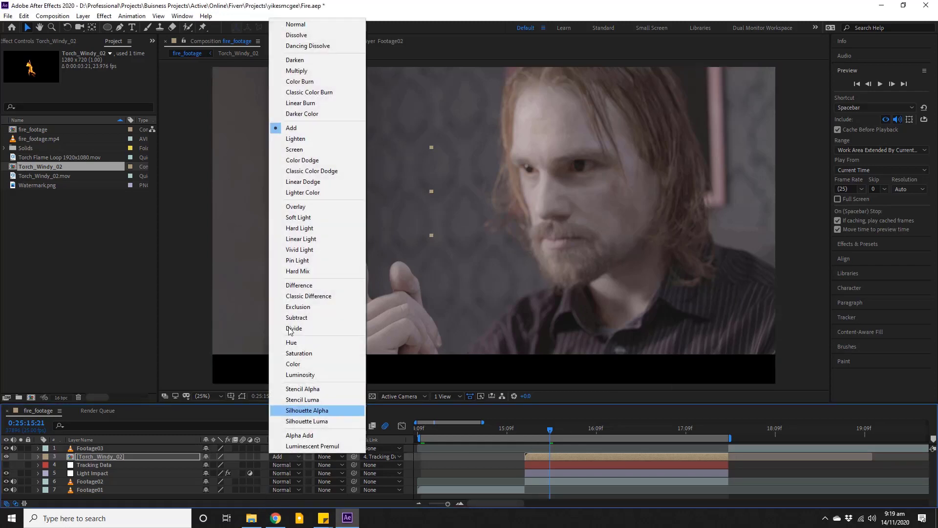
click(293, 150)
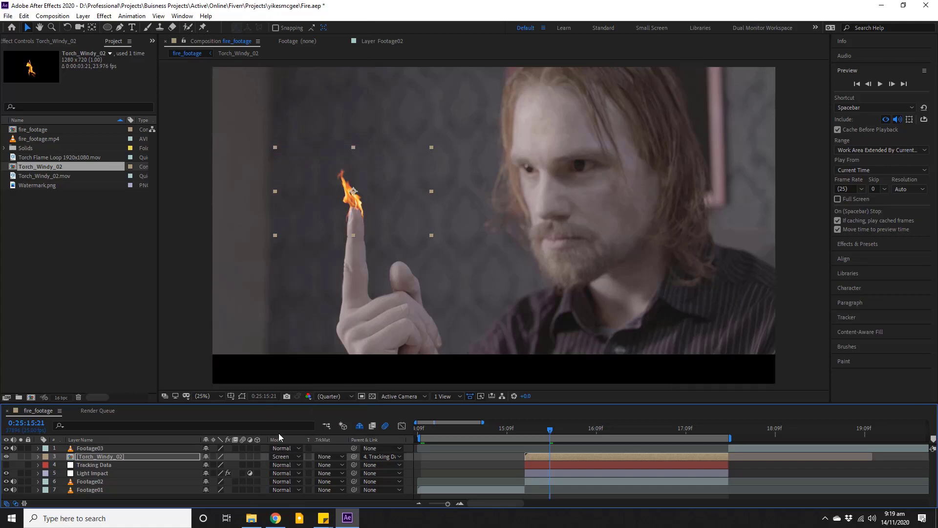
Add a Color Correction > Tint effect to the flame layer, collapse it, and save the project.
click(56, 39)
right_click(56, 77)
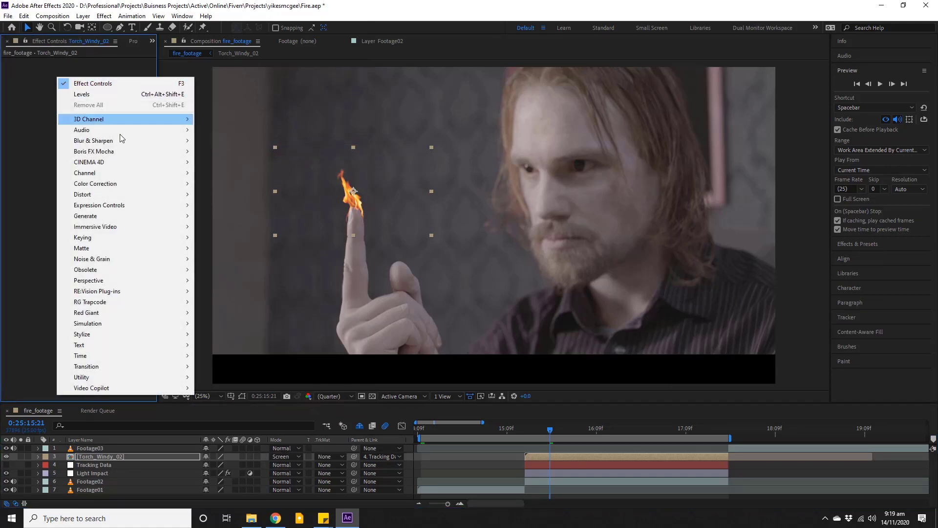
mouse_move(96, 184)
click(220, 488)
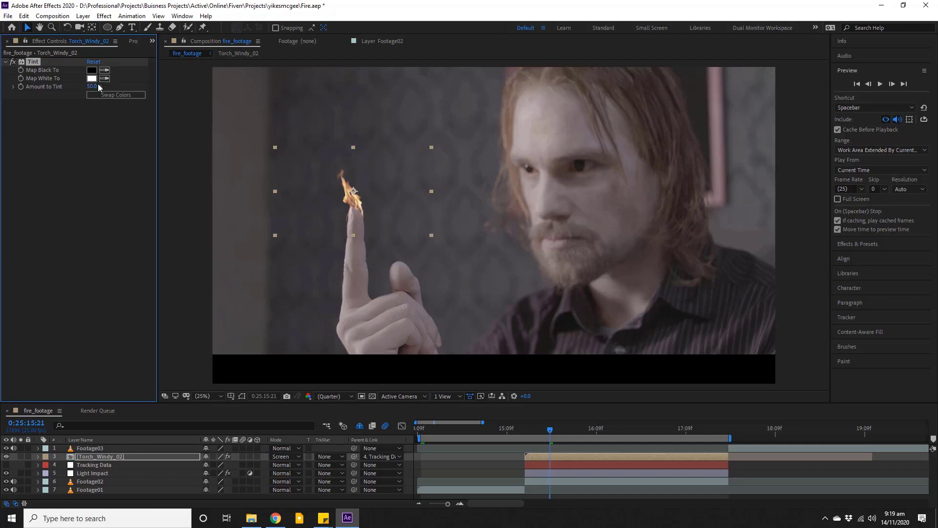
click(5, 61)
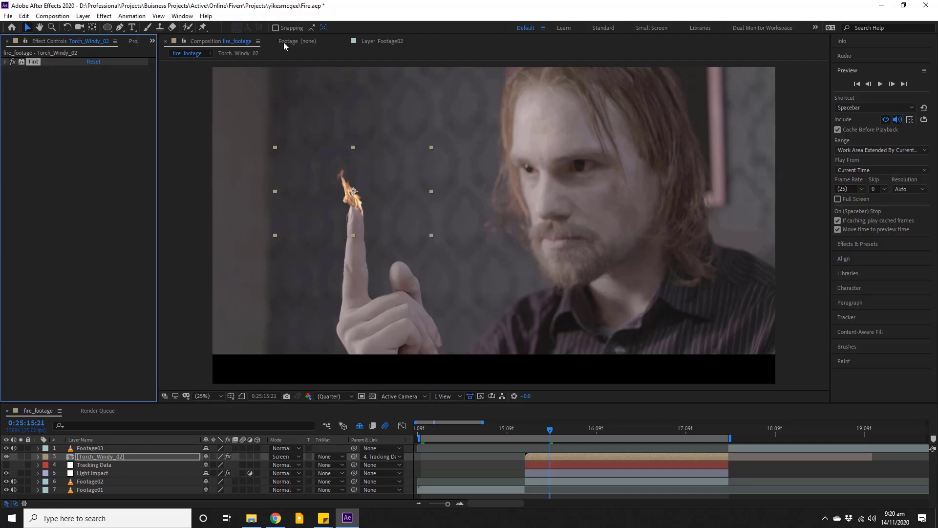
key(ctrl+s)
drag(512, 429, 422, 429)
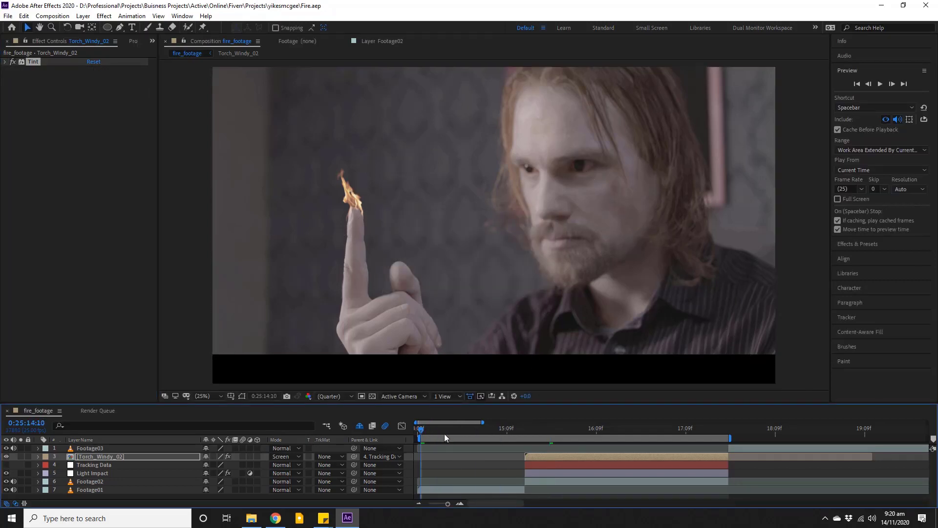
Preview the tinted flame following the hand, then stop playback and select the Torch_Windy_02 layer.
click(463, 464)
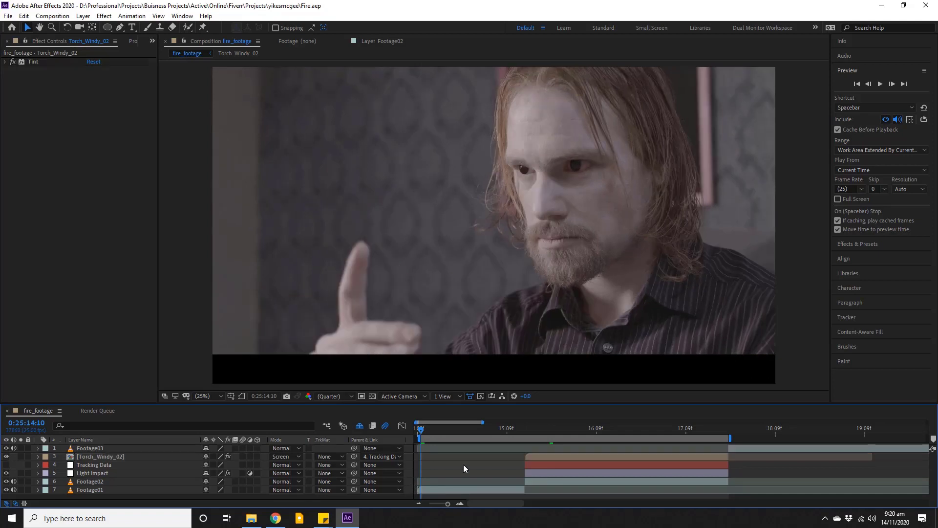
click(880, 84)
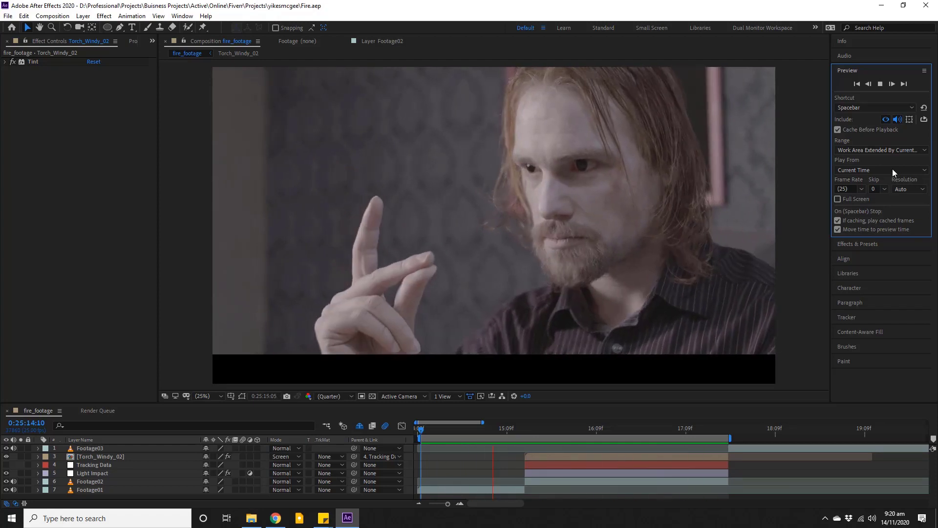
click(485, 277)
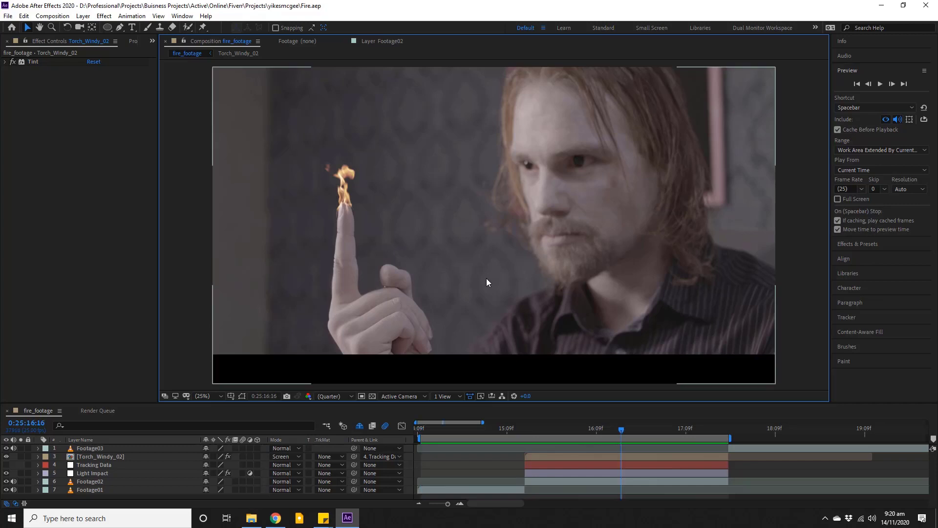
click(601, 457)
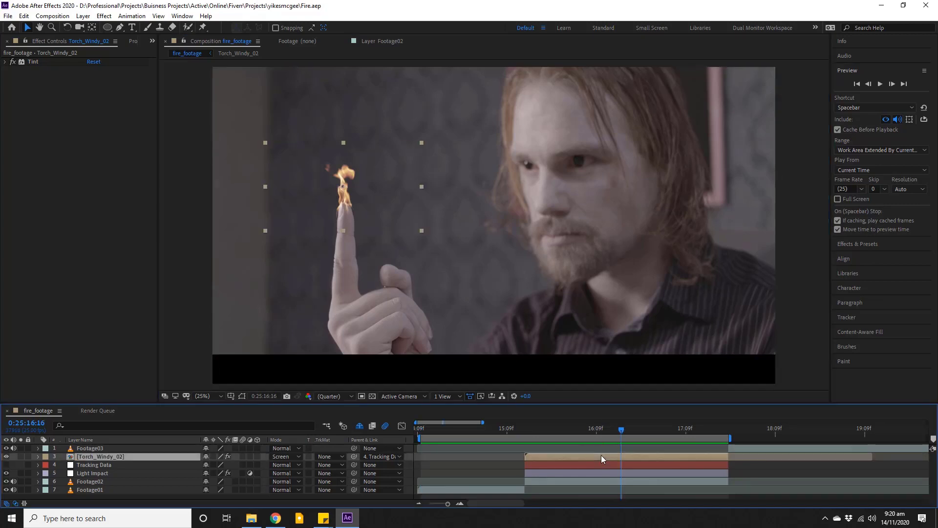
Open the Torch_Windy_02 precomp and begin adjusting the mask's top vertex handles, undoing trial changes.
double_click(71, 455)
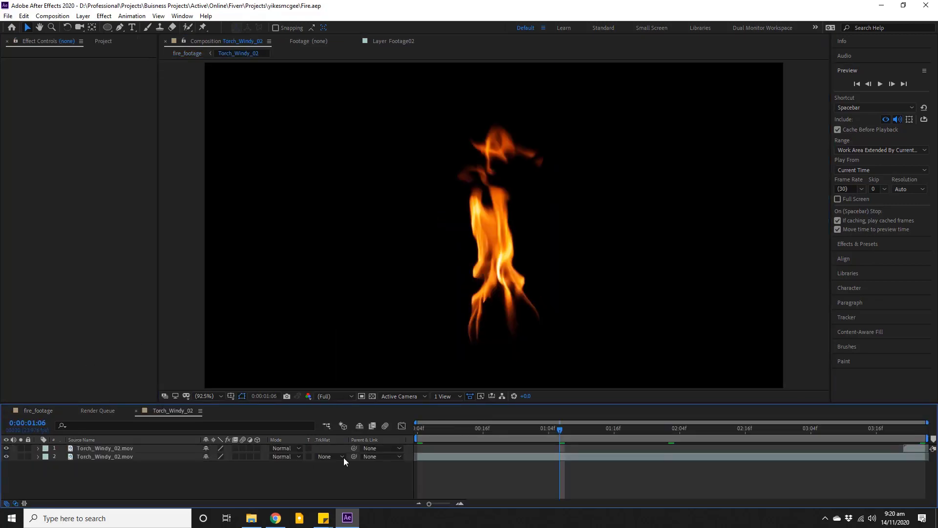
click(567, 456)
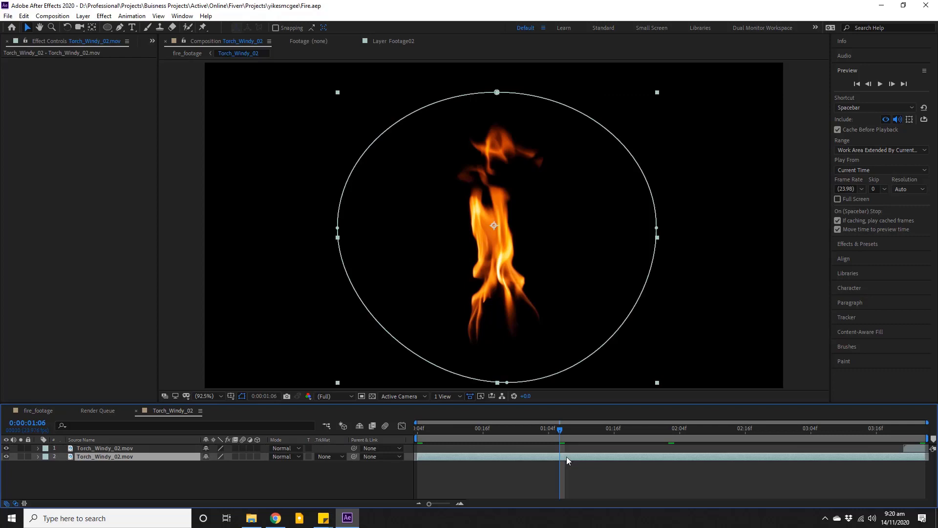
click(497, 92)
drag(409, 92, 423, 116)
drag(581, 68, 582, 92)
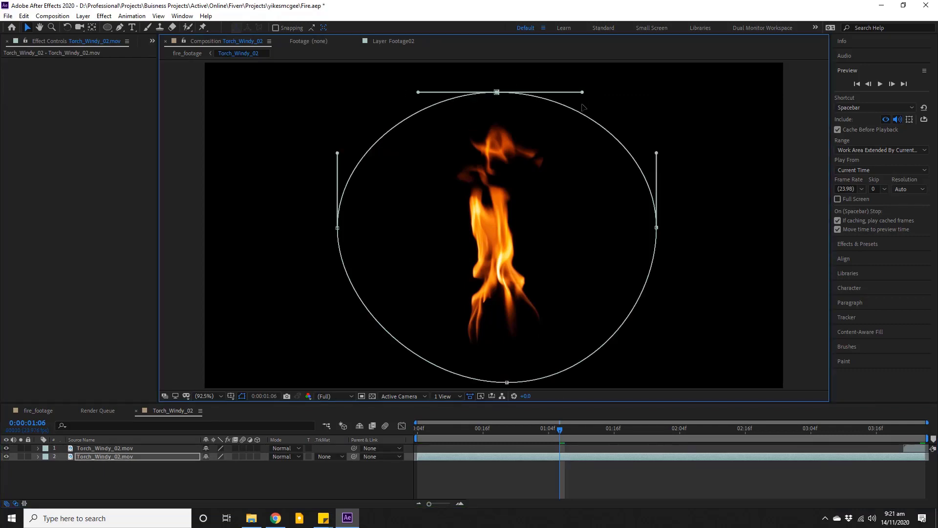
key(ctrl+z)
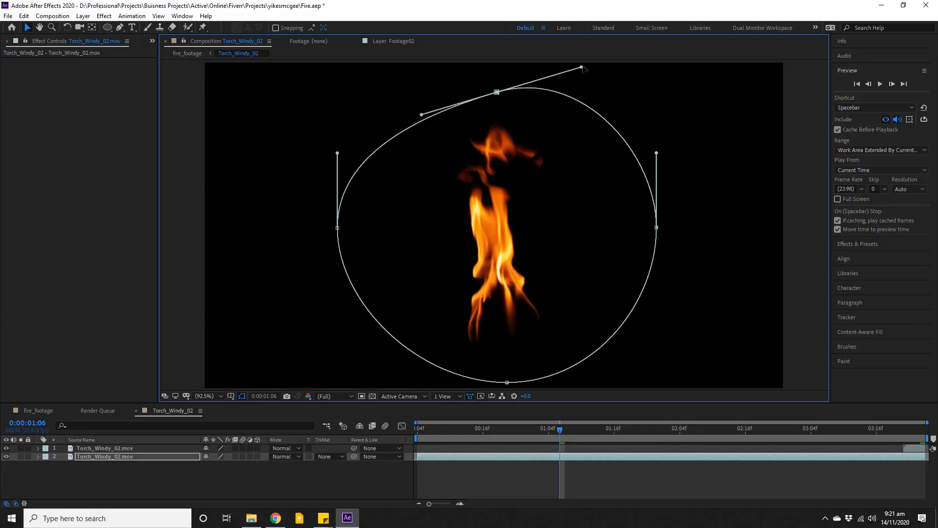
key(ctrl+shift+z)
key(ctrl+z)
Pull the mask's top into a point and reshape its upper-left curve, checking at 0:00:01:16.
drag(581, 67, 602, 140)
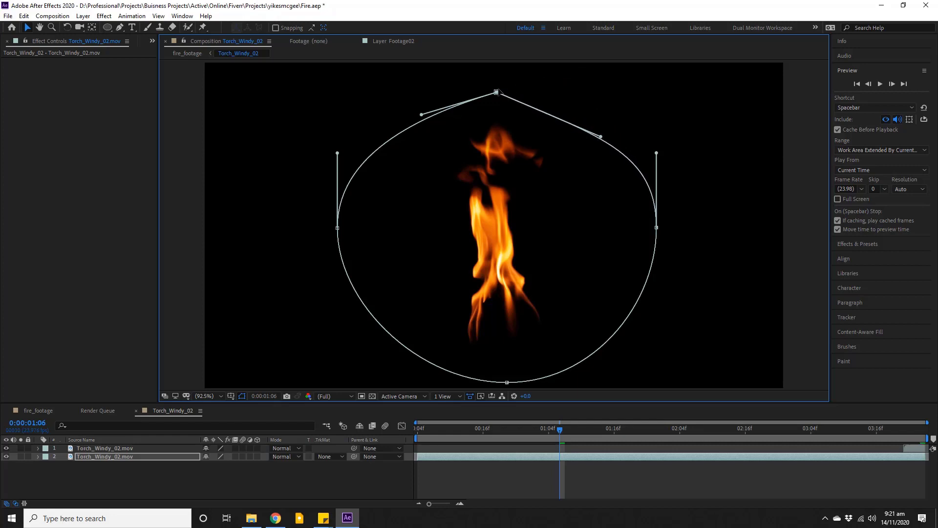
drag(493, 95, 492, 94)
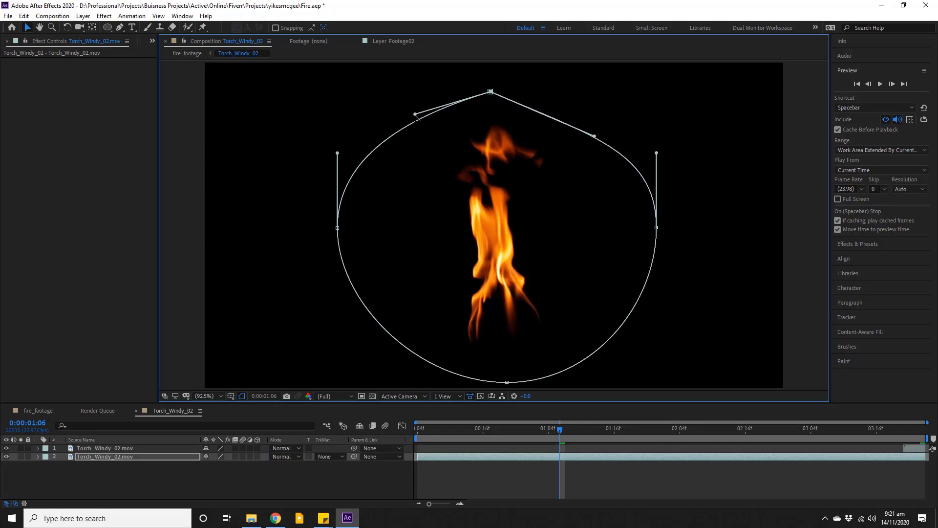
mouse_move(416, 116)
mouse_down()
mouse_move(406, 137)
mouse_move(402, 130)
mouse_up()
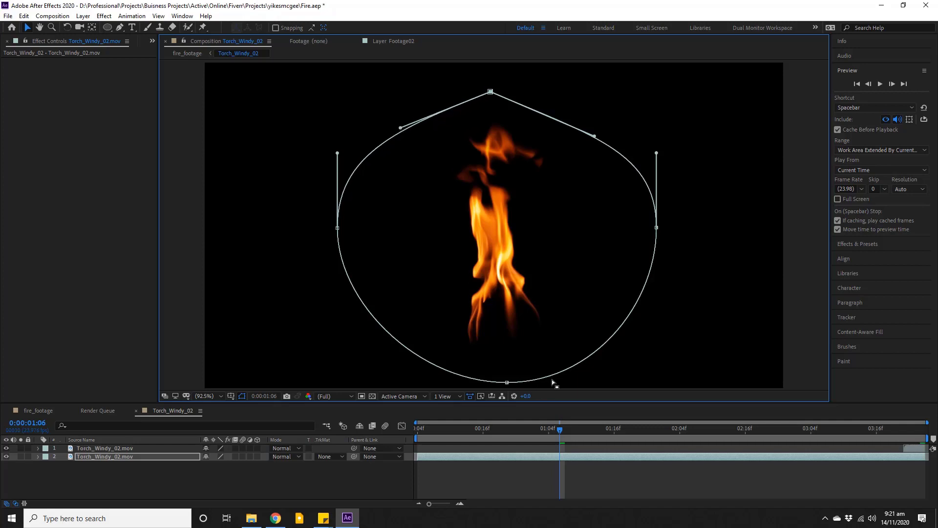
click(478, 428)
click(614, 429)
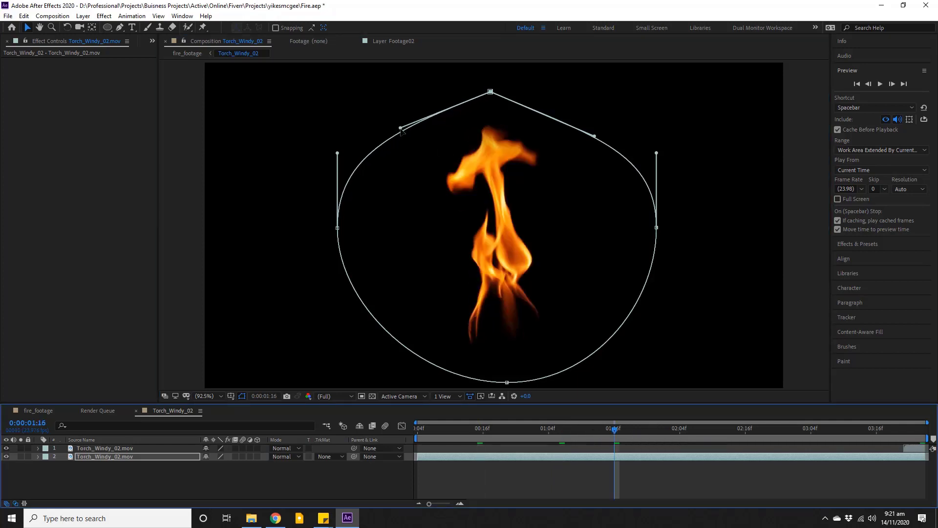
Tighten the mask's upper-left and upper-right curves, then check later frames up to 0:00:02:13.
drag(402, 130, 431, 131)
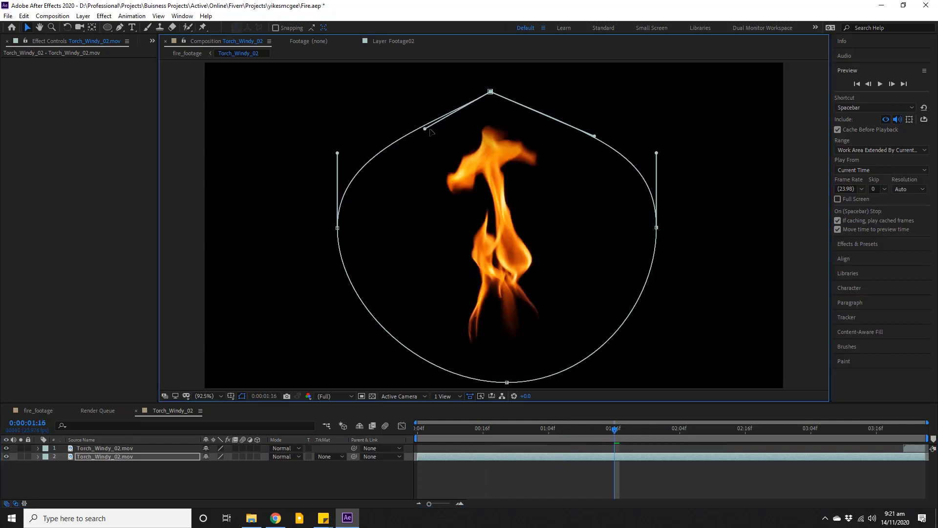
drag(594, 137, 581, 142)
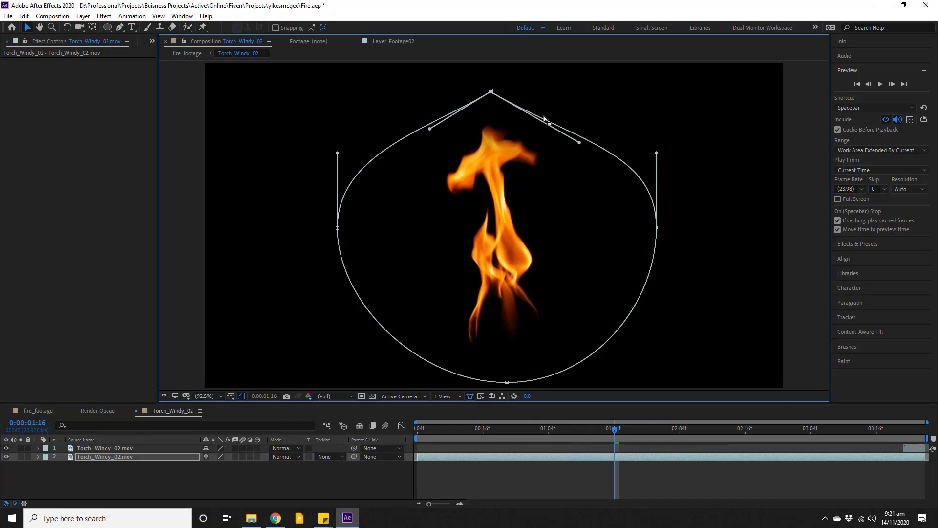
drag(491, 92, 489, 76)
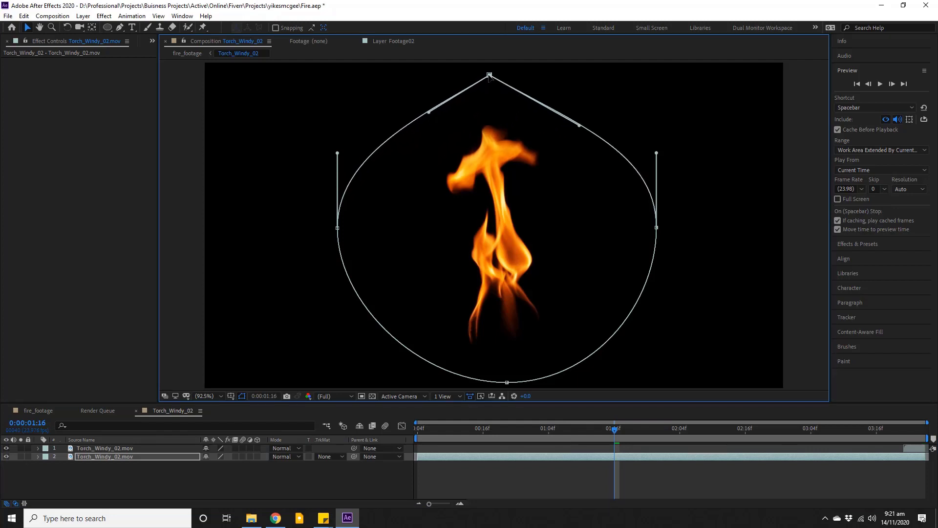
drag(429, 112, 432, 130)
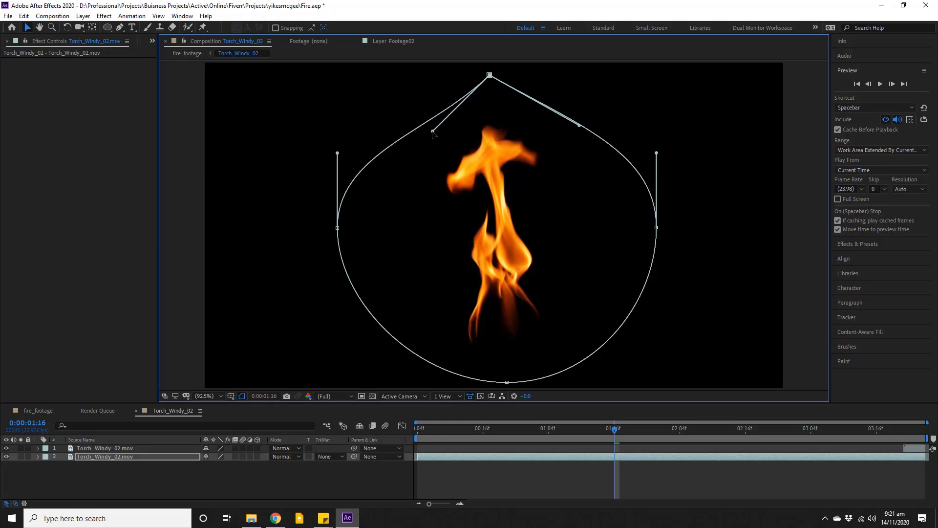
drag(574, 130, 569, 133)
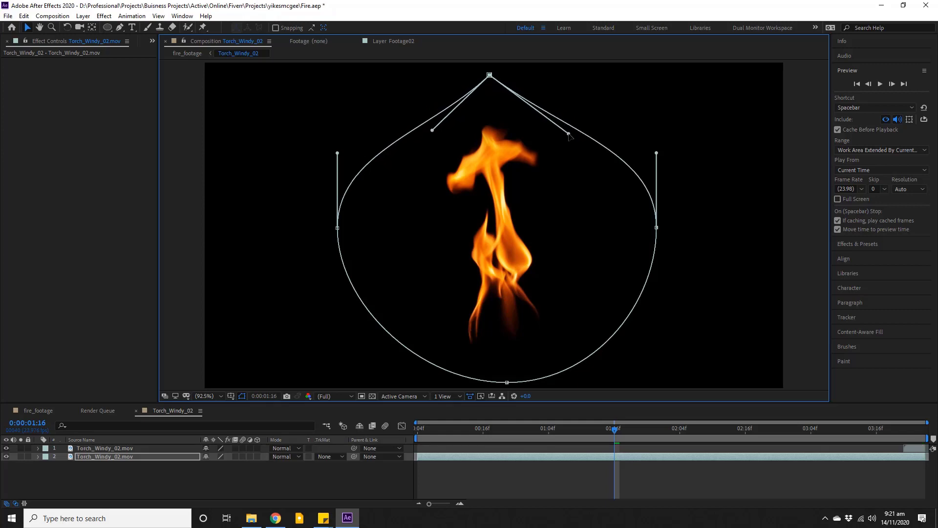
click(661, 432)
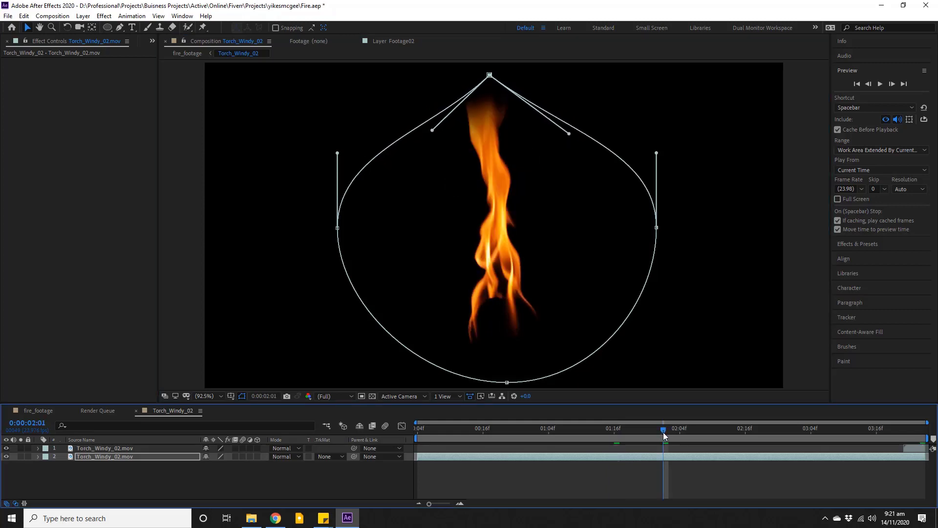
click(703, 431)
click(729, 430)
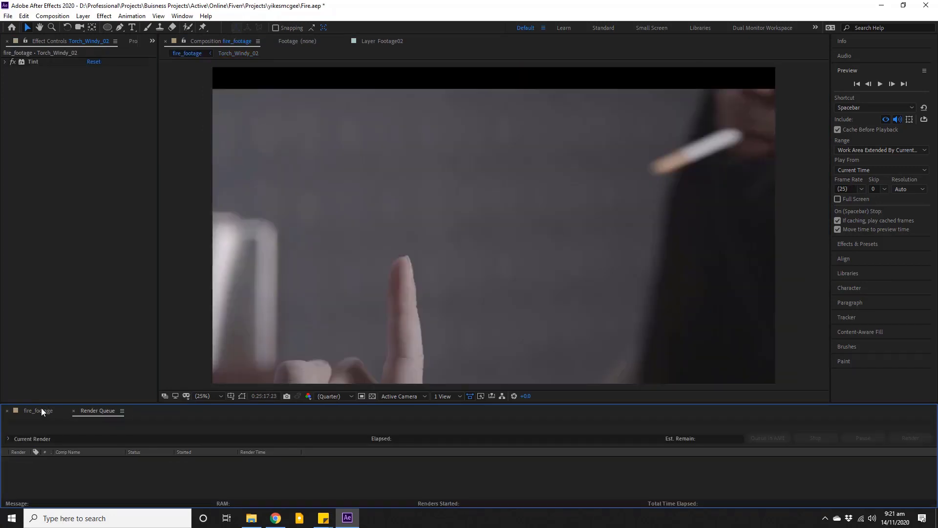
Review the reshaped fingertip flame in fire_footage at frames 15:18, 16:09, 17:03 and 16:03.
click(41, 410)
click(620, 428)
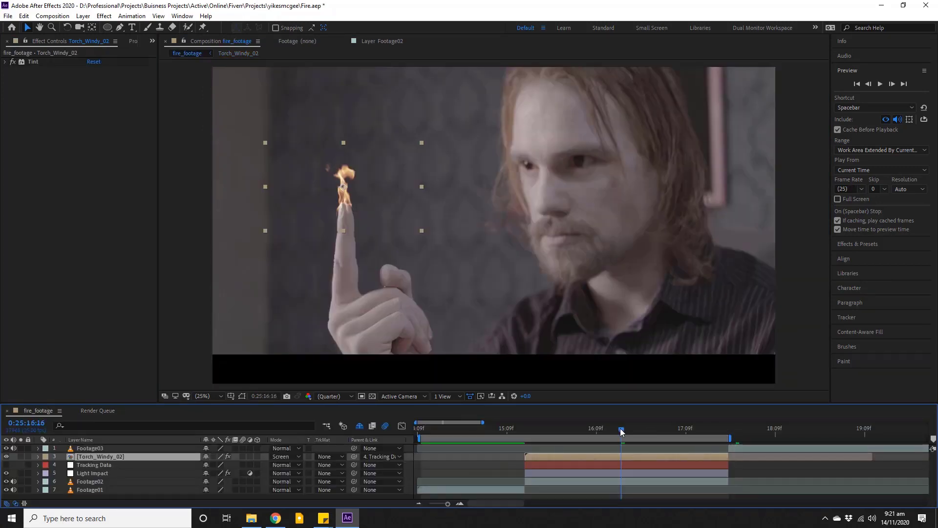
click(596, 429)
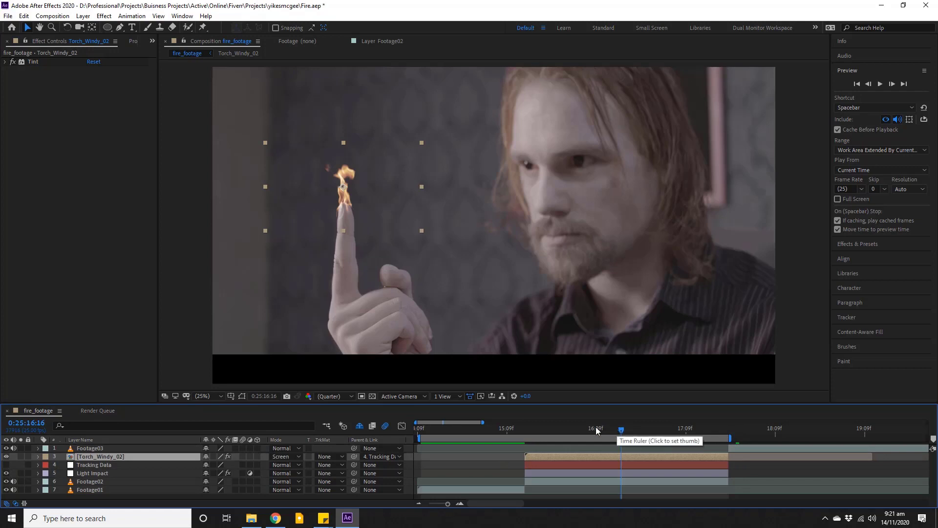
click(563, 430)
click(540, 430)
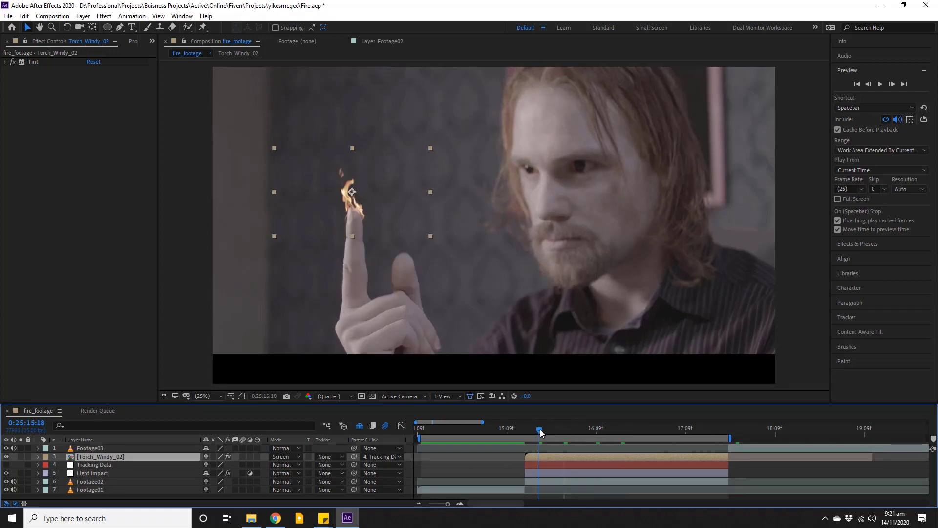
click(666, 430)
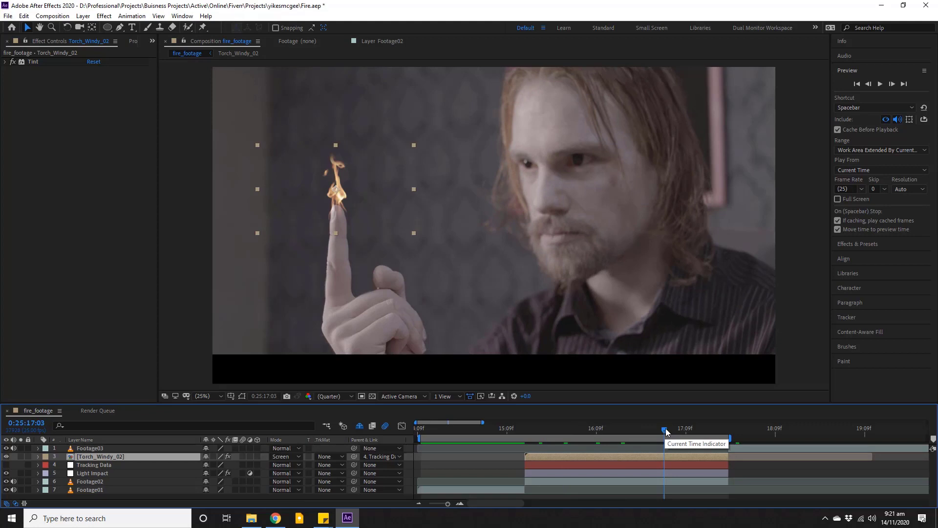
click(576, 428)
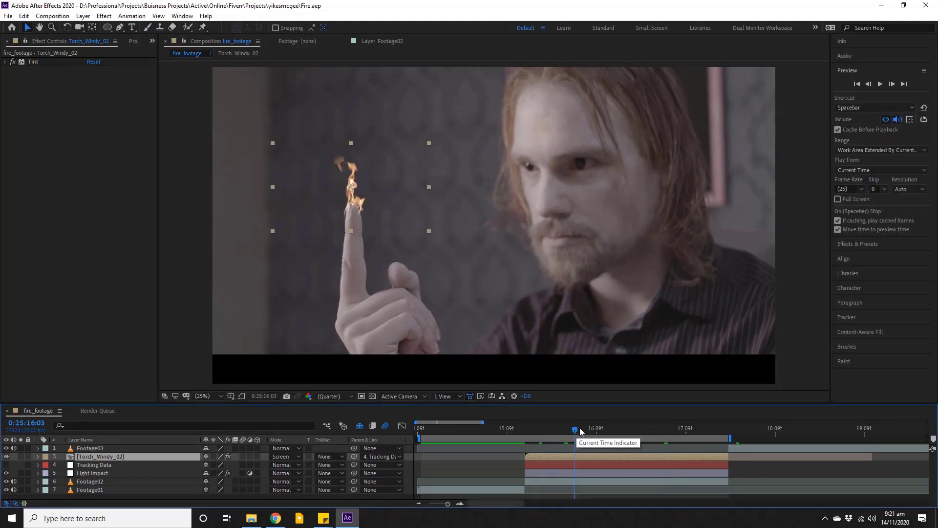
click(861, 244)
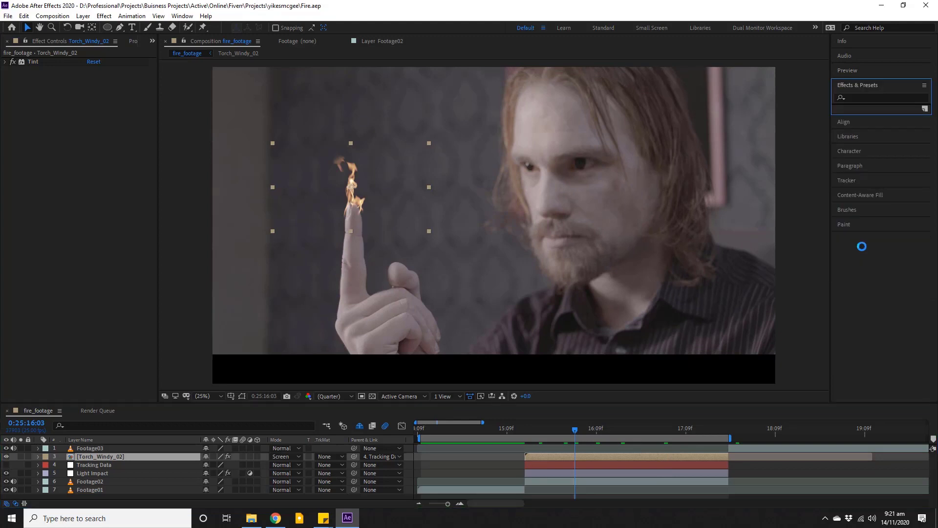
Search 'cc ben' and apply CC Bender to the Torch_Windy_02 layer, then save.
click(866, 97)
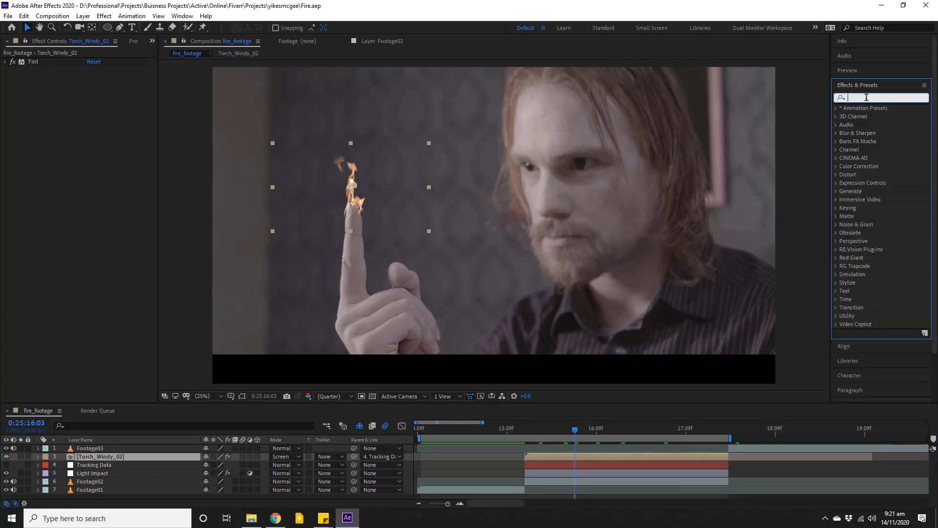
text(cc ben)
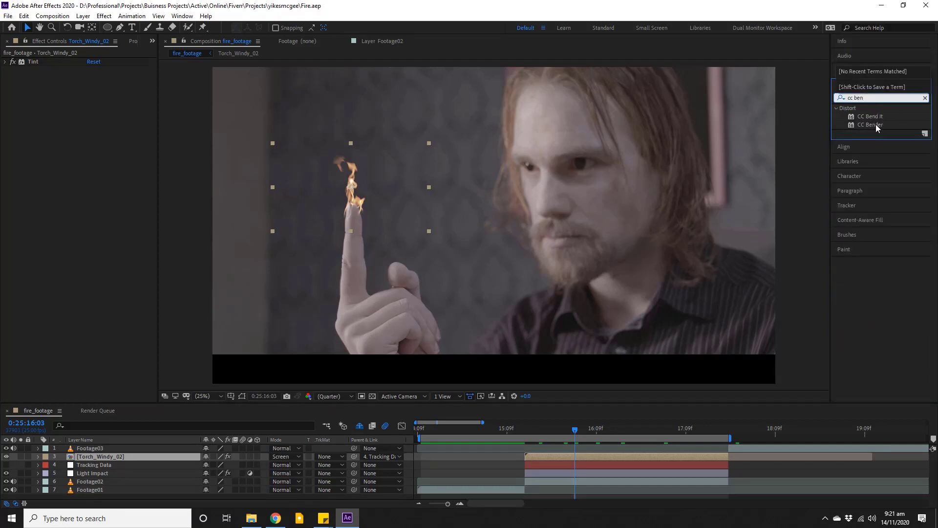
drag(876, 124, 573, 456)
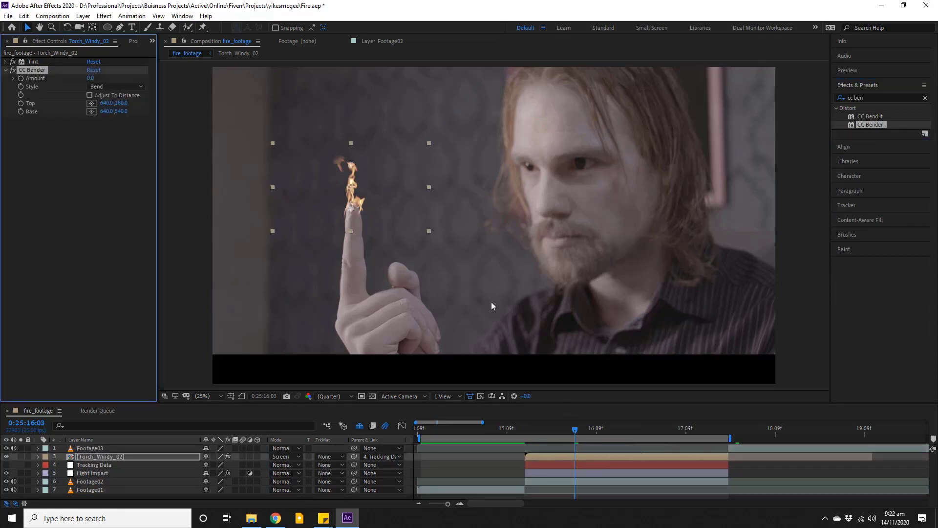
key(ctrl+s)
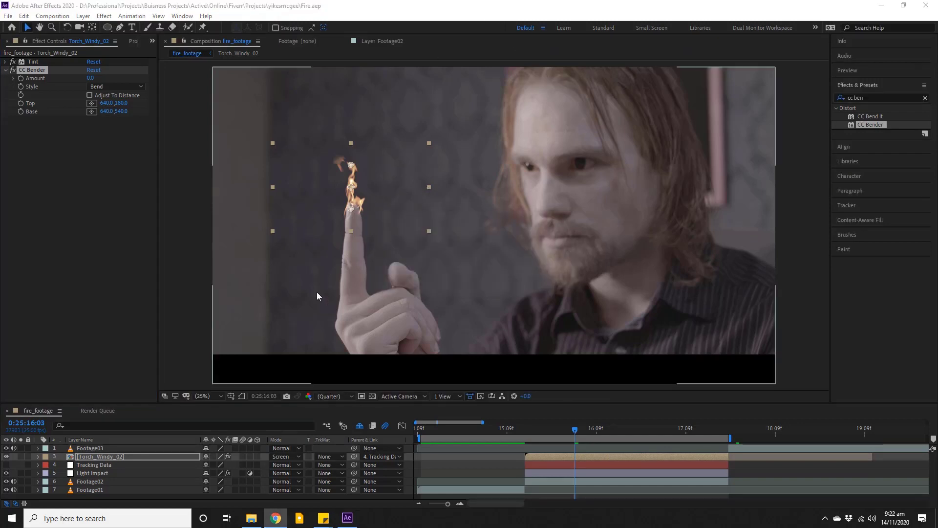
At 100% zoom, set CC Bender's Base at the flame bottom and Top near the tip (634.2, 79.0).
click(212, 394)
click(213, 321)
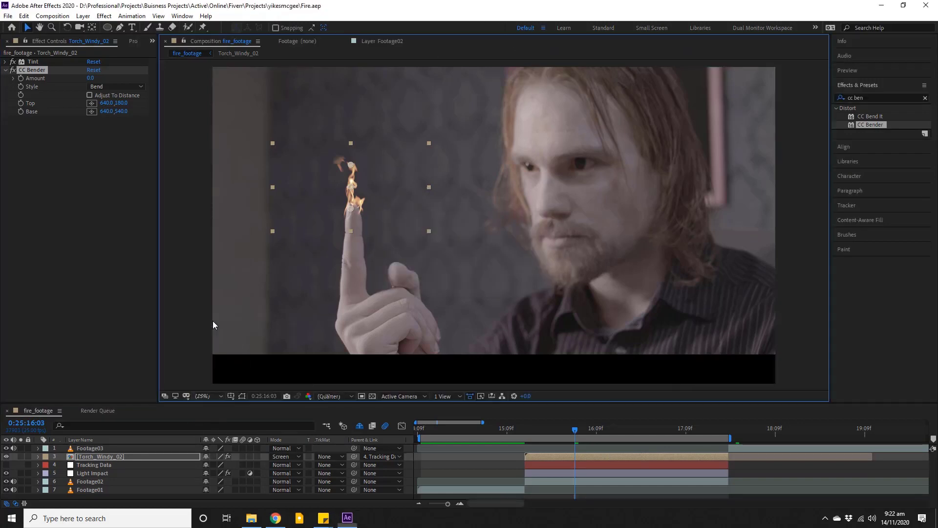
drag(274, 172, 594, 210)
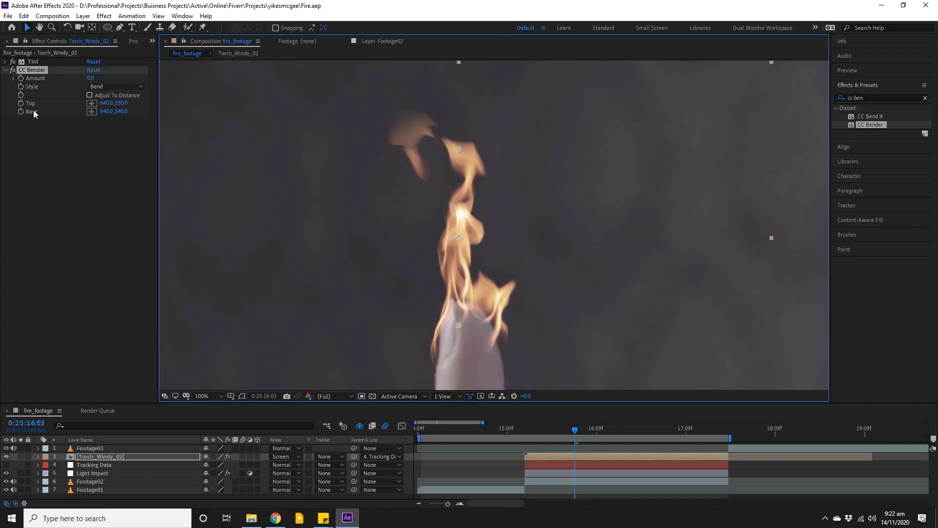
click(91, 112)
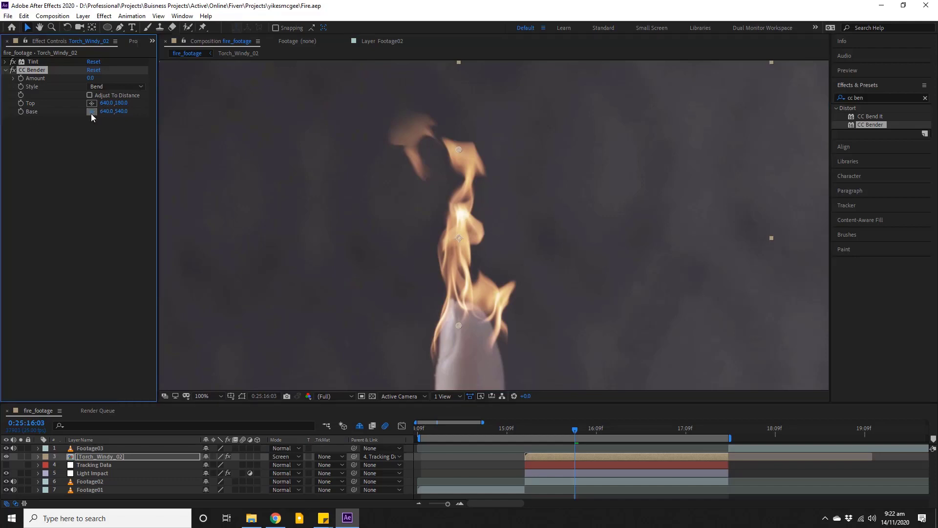
click(466, 353)
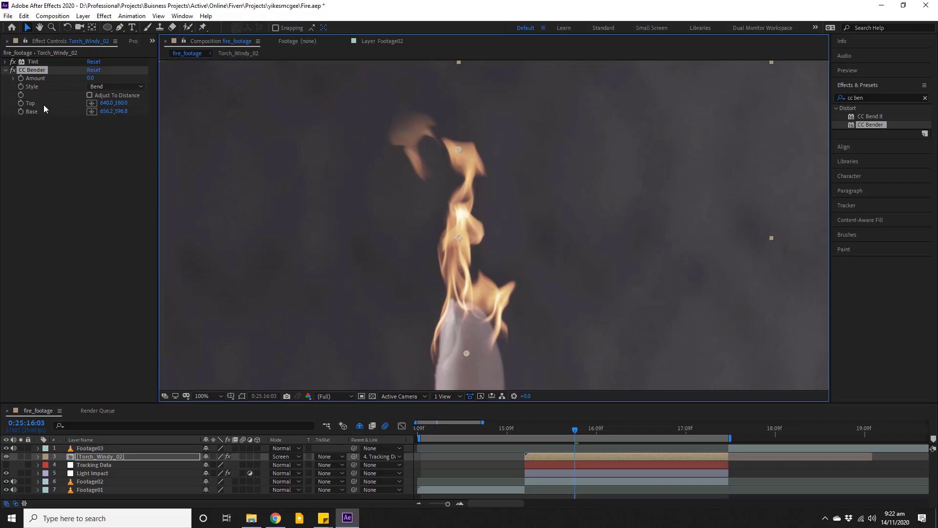
click(91, 103)
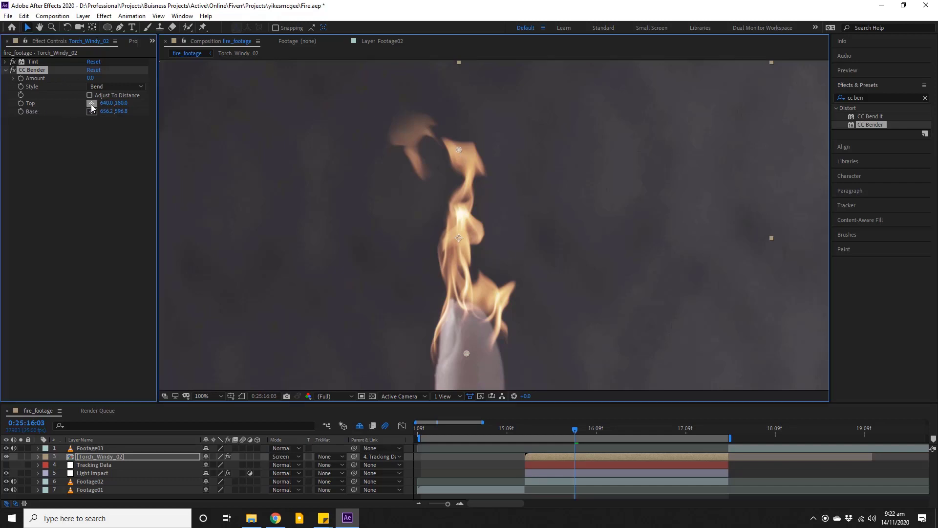
click(452, 86)
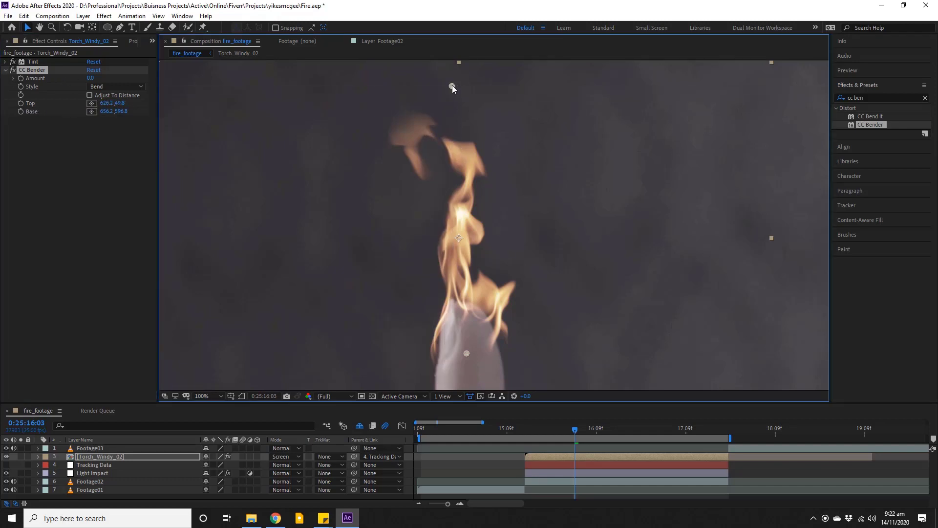
drag(452, 86, 453, 94)
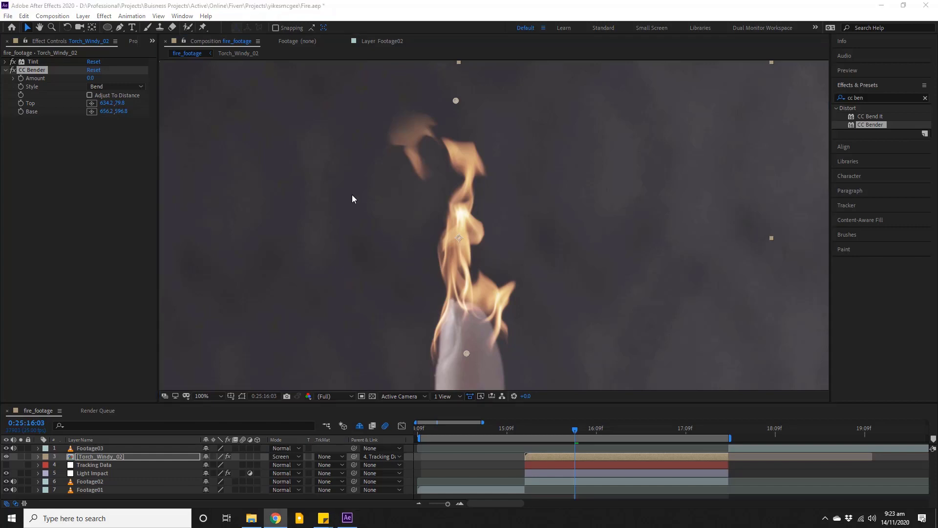
click(100, 465)
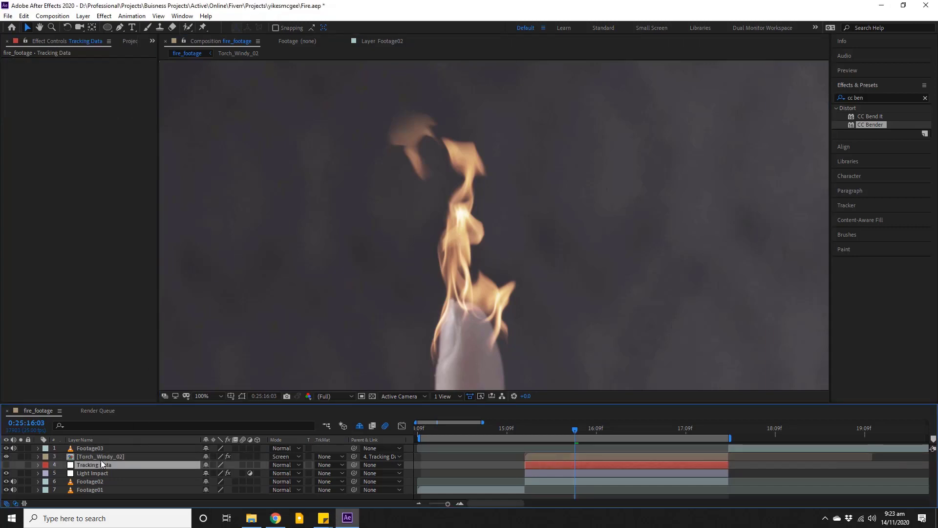
Duplicate the Tracking Data layer and rename the copy to Tracking Data Delta.
key(ctrl+d)
key(ctrl+s)
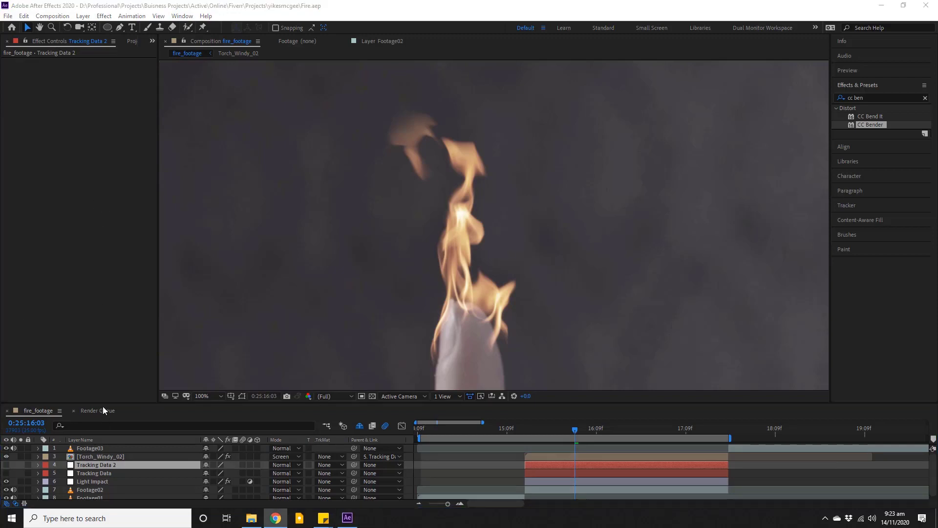
click(111, 465)
key(Return)
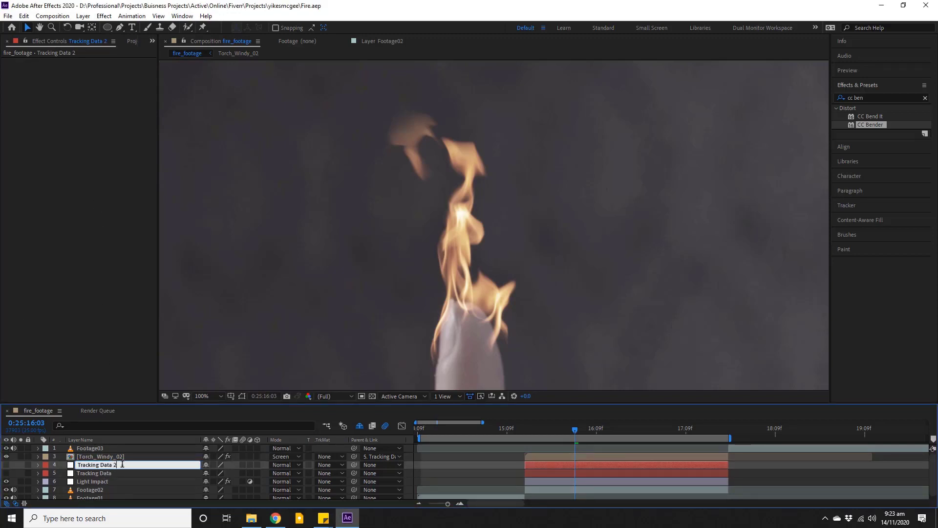
key(BackSpace)
text(Delta)
key(Return)
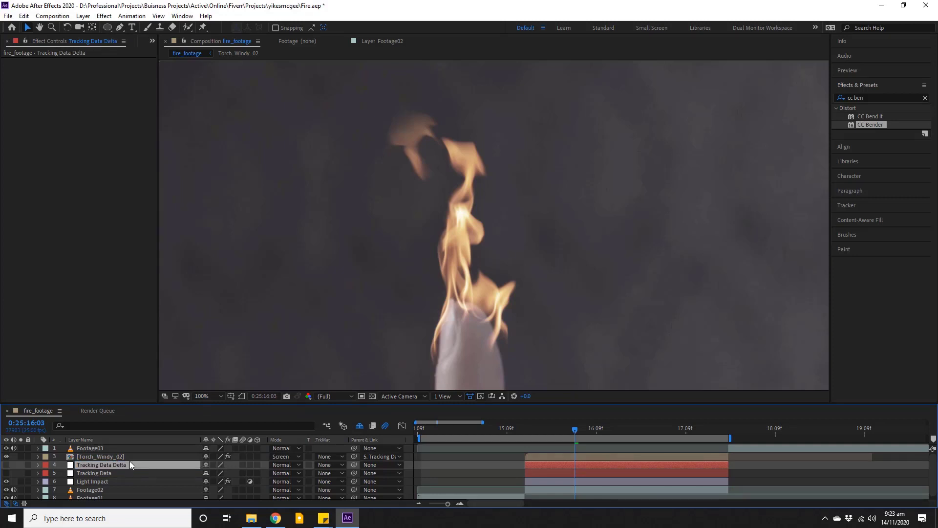
key(alt+Tab)
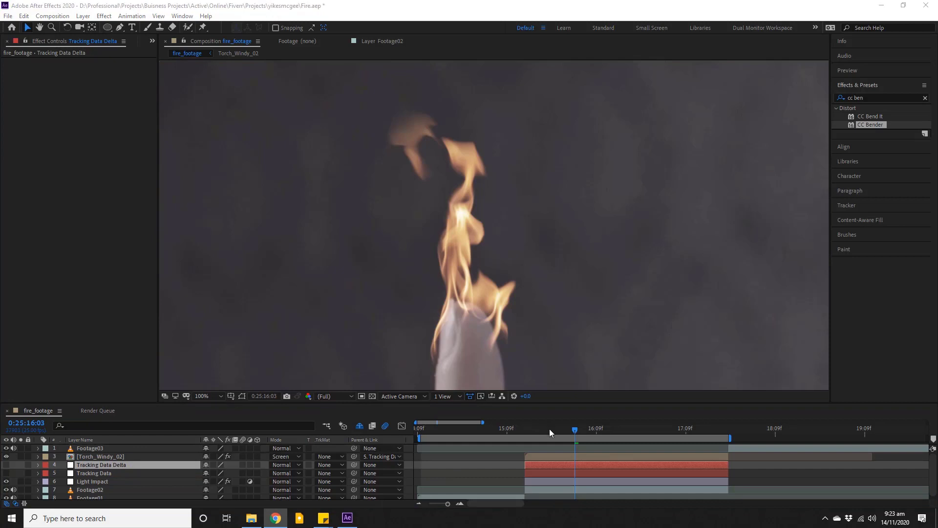
Move to frame 0:25:15:12 and save the project.
click(527, 432)
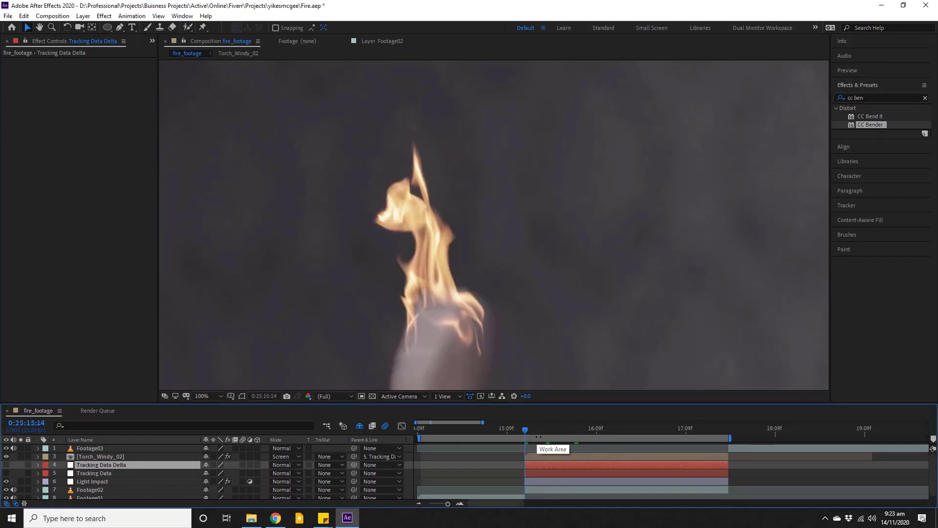
scroll(538, 438, up, 5)
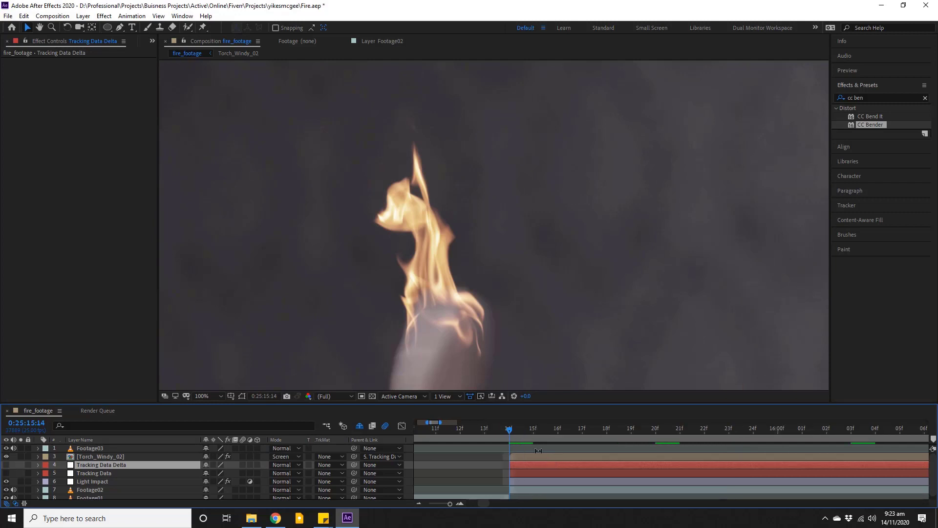
key(Page_Up)
key(Page_Up)
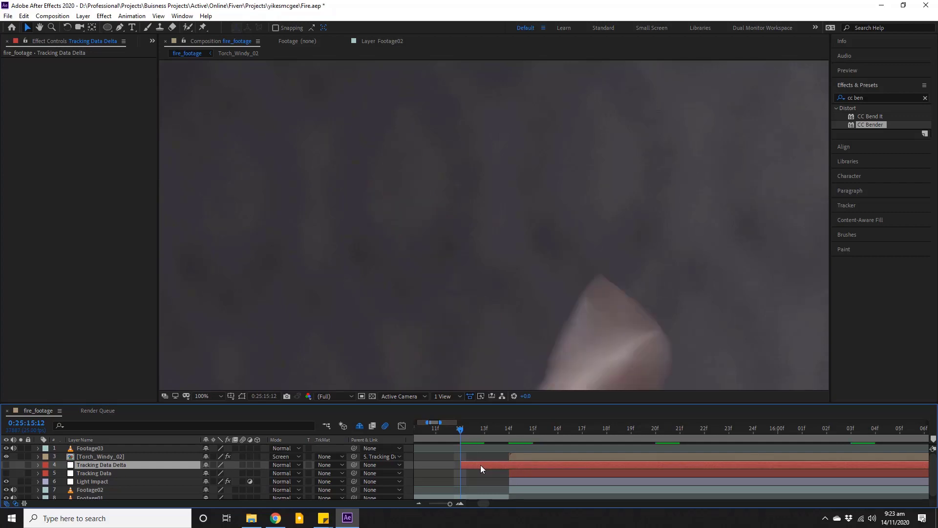
key(ctrl+s)
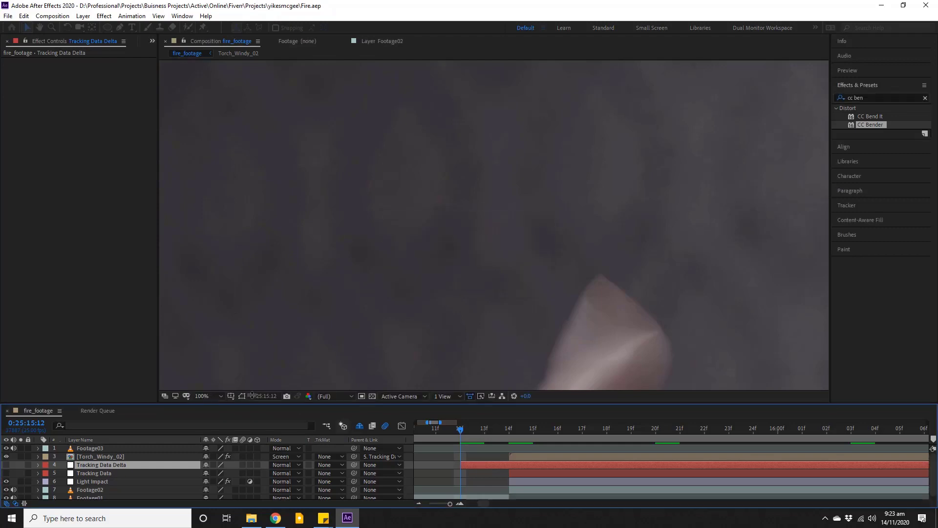
Fit the whole frame in the viewer, make both tracking layers visible, and select them both.
click(206, 395)
click(234, 234)
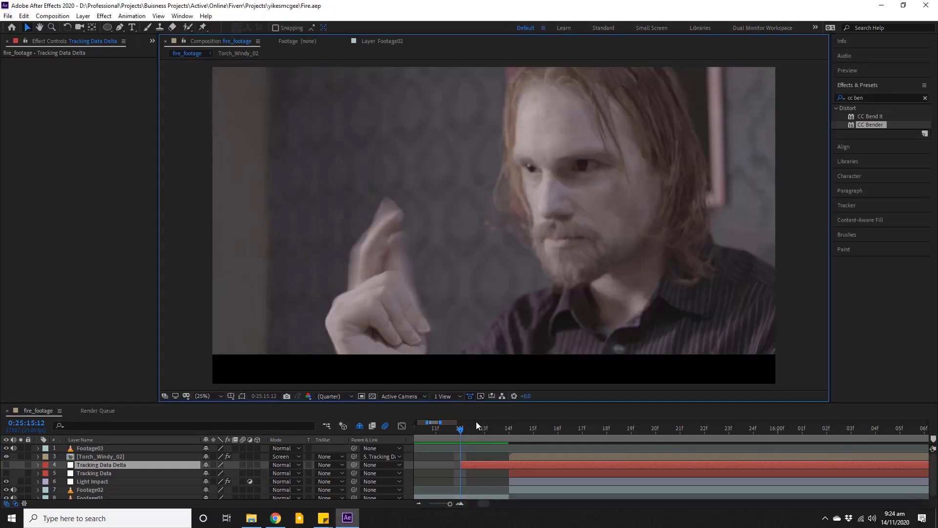
drag(476, 429, 521, 431)
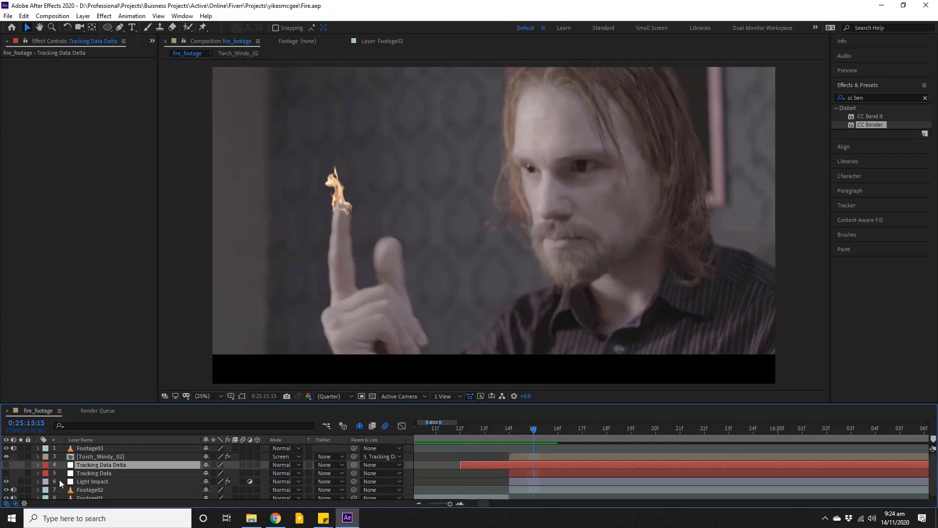
drag(8, 474, 7, 465)
click(410, 465)
mouse_move(519, 433)
mouse_down()
mouse_move(890, 433)
mouse_move(538, 435)
mouse_up()
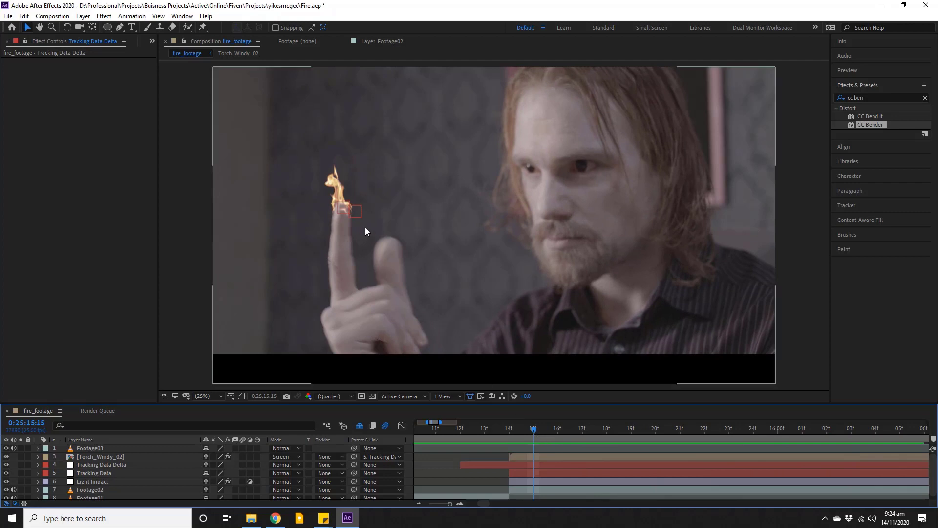
click(363, 211)
key(minus)
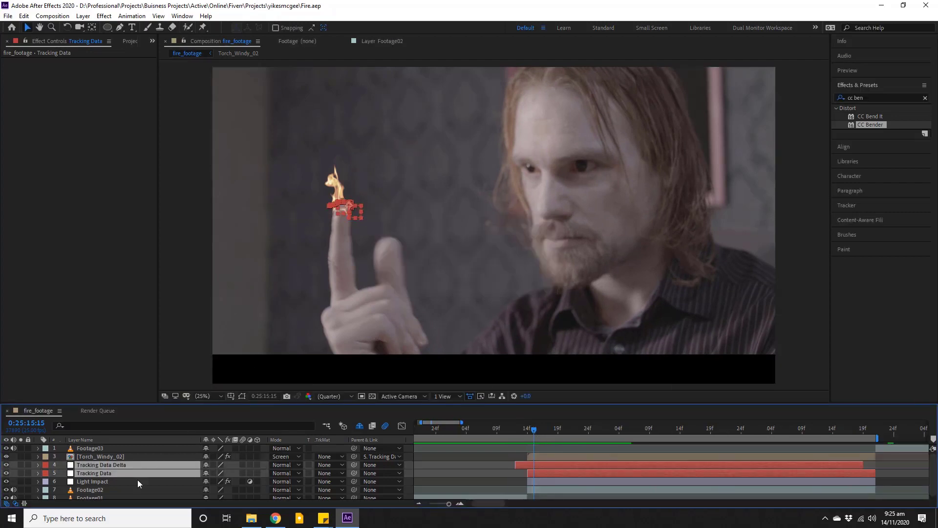
Reveal the Position keyframes of both the Tracking Data and Tracking Data Delta layers.
click(95, 474)
shift+click(99, 465)
key(u)
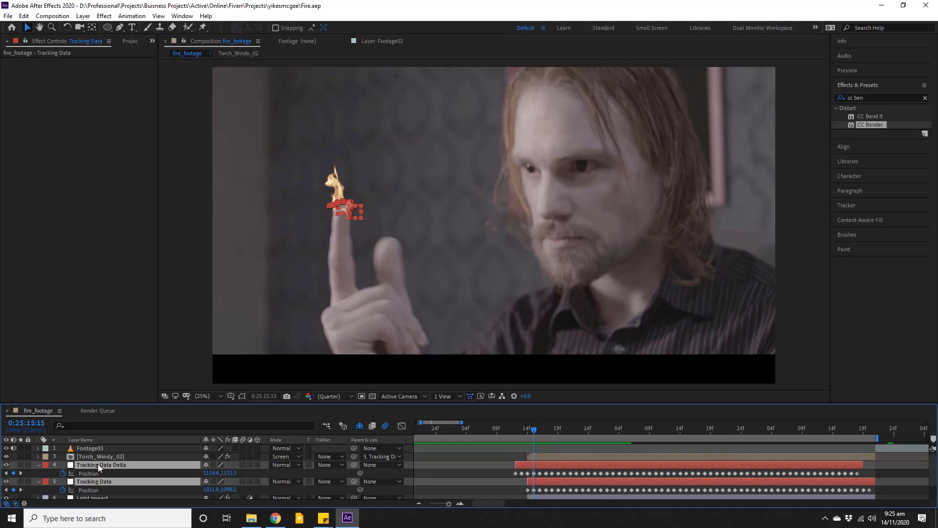
Add an expression to the CC Bender Amount on Torch_Windy_02.
key(ctrl+Up)
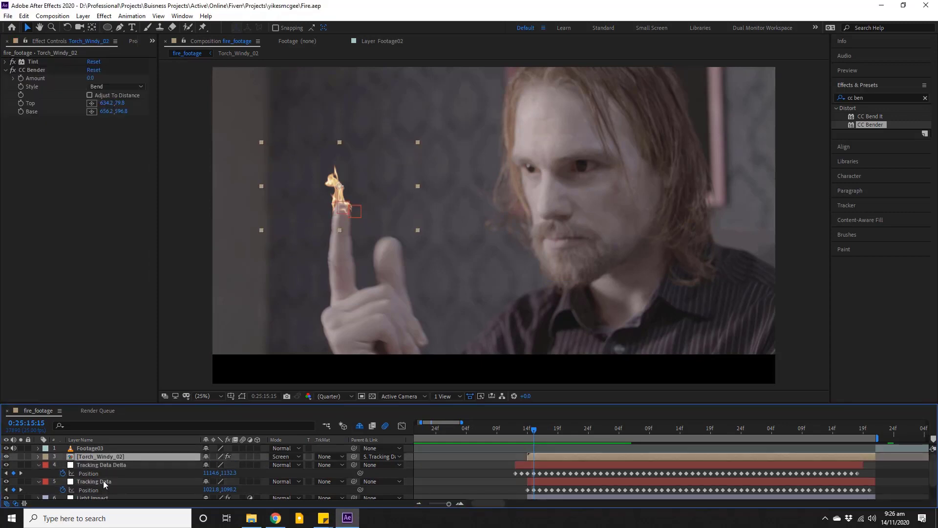
click(102, 482)
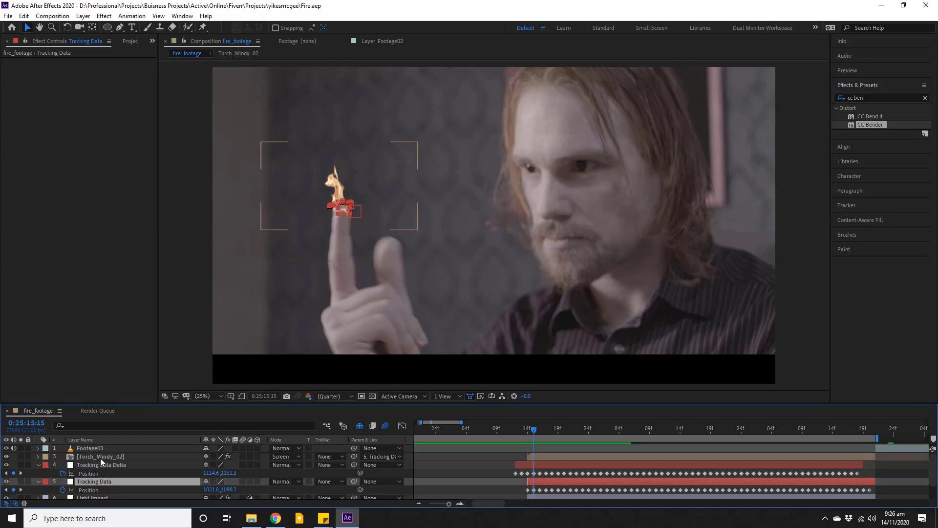
click(102, 456)
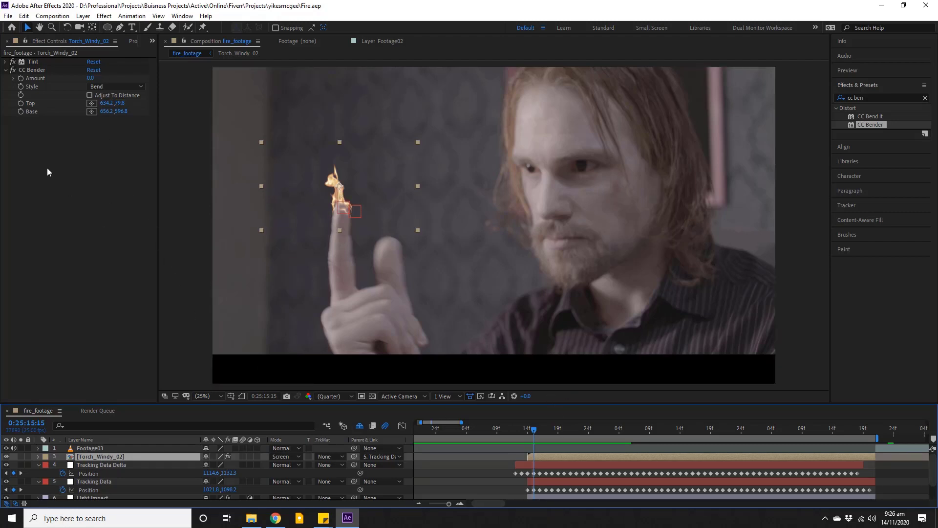
alt+click(21, 78)
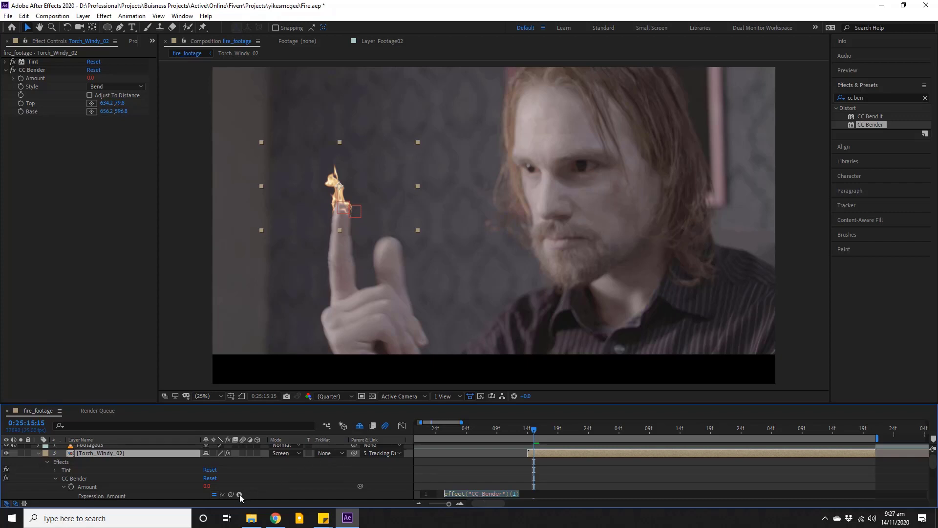
Make the Amount expression subtract Tracking Data Delta's x position from Tracking Data's.
mouse_move(233, 495)
mouse_down()
mouse_move(156, 492)
mouse_move(165, 508)
mouse_move(211, 486)
mouse_up()
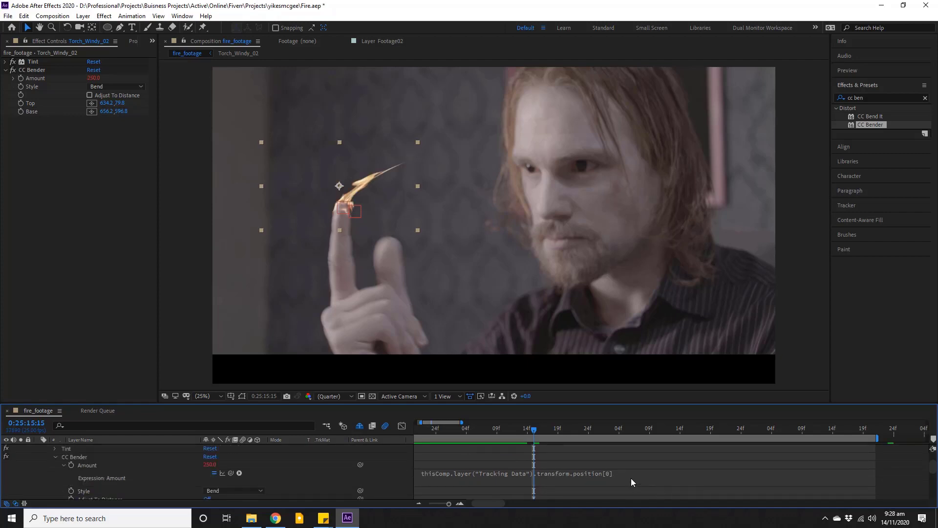
scroll(634, 482, up, 2)
click(629, 472)
click(636, 473)
text(-)
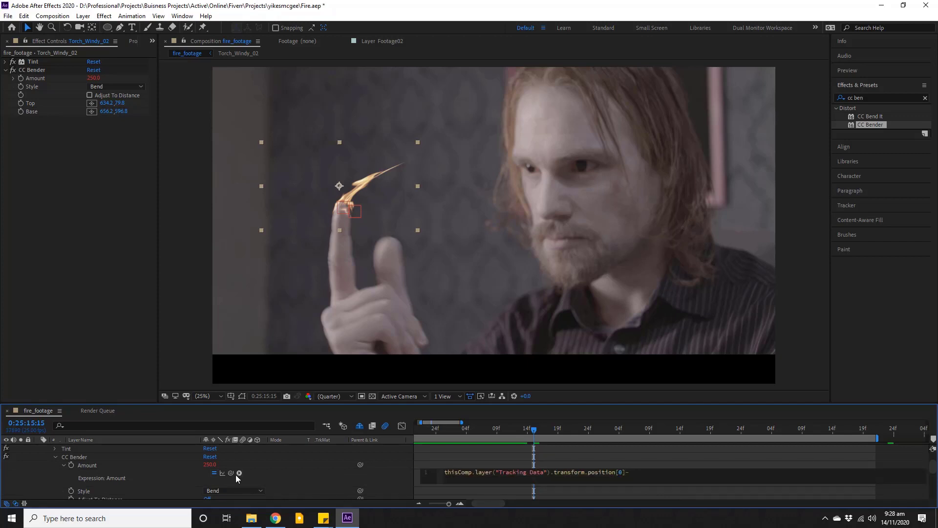
mouse_move(232, 474)
mouse_down()
mouse_move(220, 496)
mouse_move(212, 483)
mouse_up()
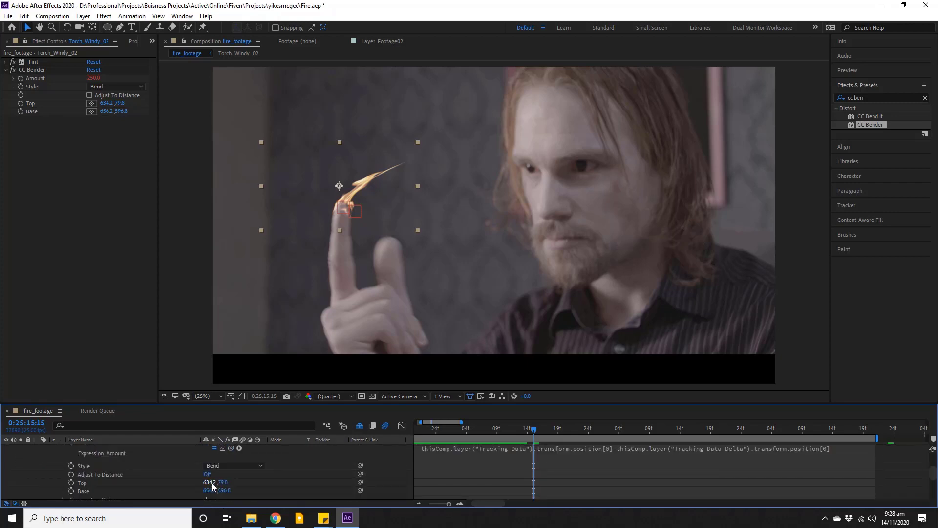
click(393, 465)
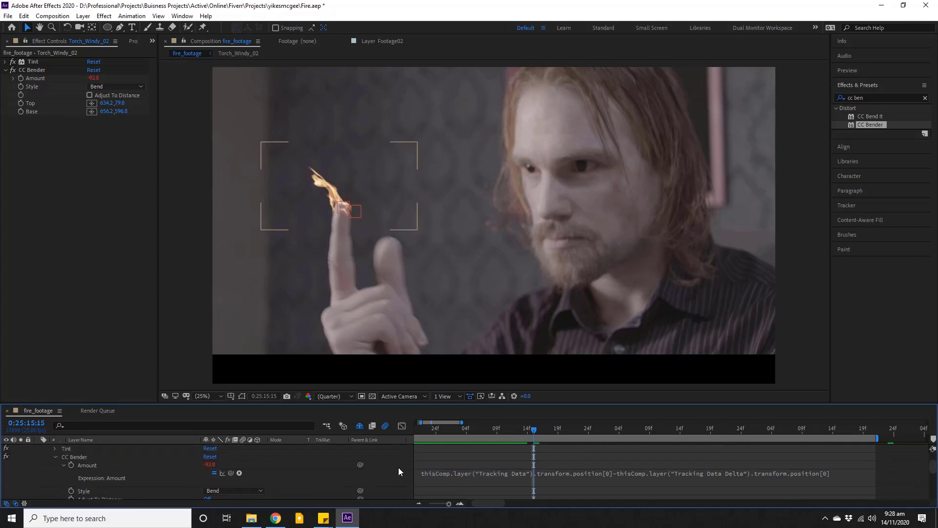
Collapse the three layers, save, zoom the timeline out and show the Preview controls.
scroll(398, 477, up, 2)
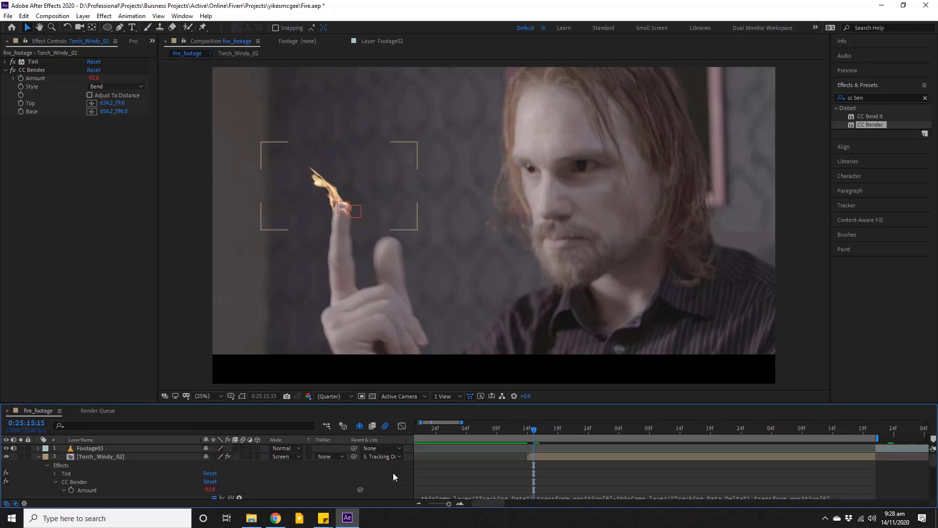
click(39, 457)
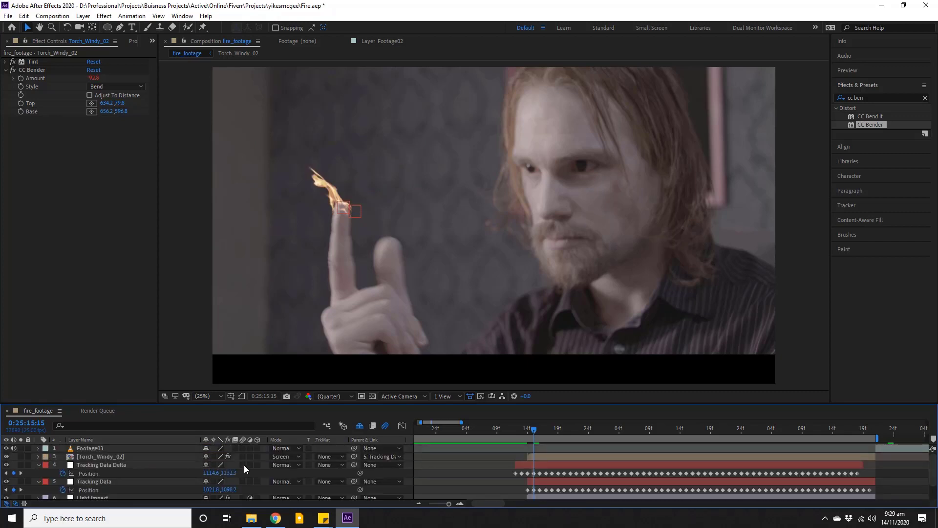
click(39, 466)
click(39, 473)
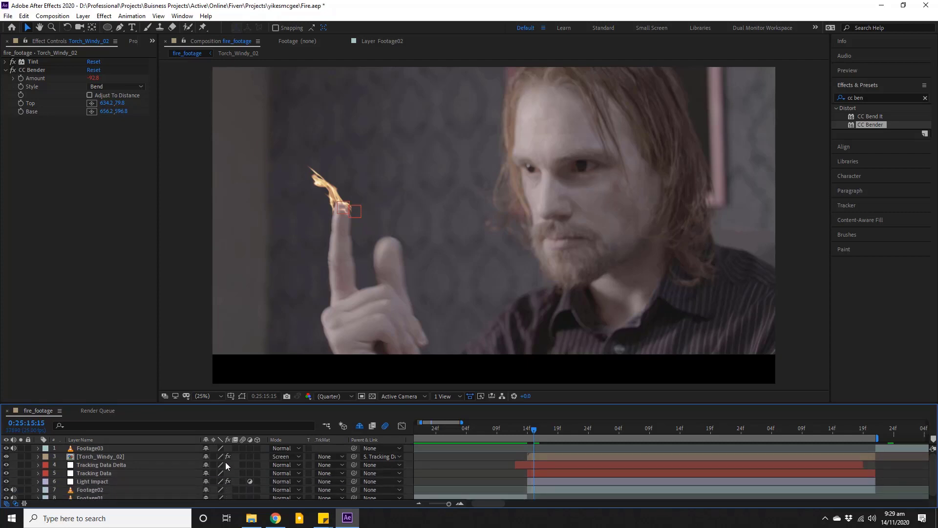
key(ctrl+s)
key(minus)
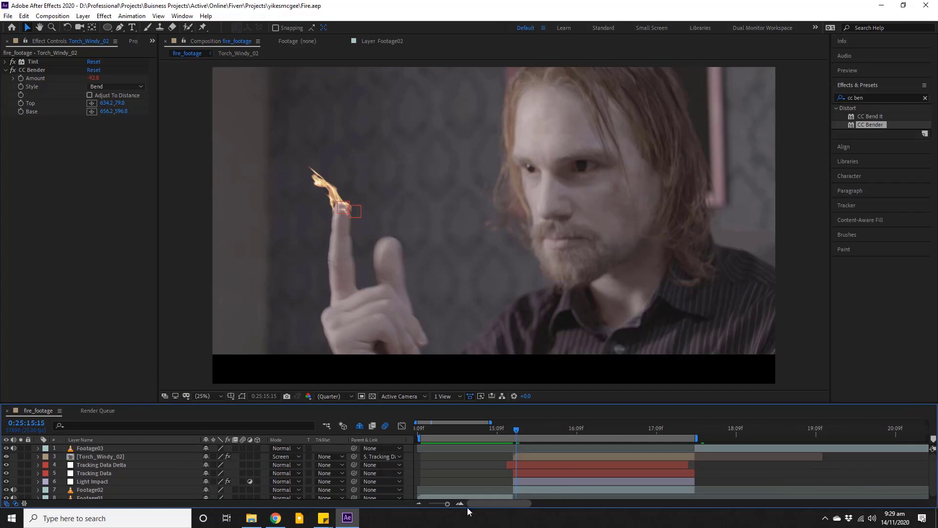
click(847, 70)
Play the flame composition from the first frame, then scrub through it to inspect the bend.
click(857, 84)
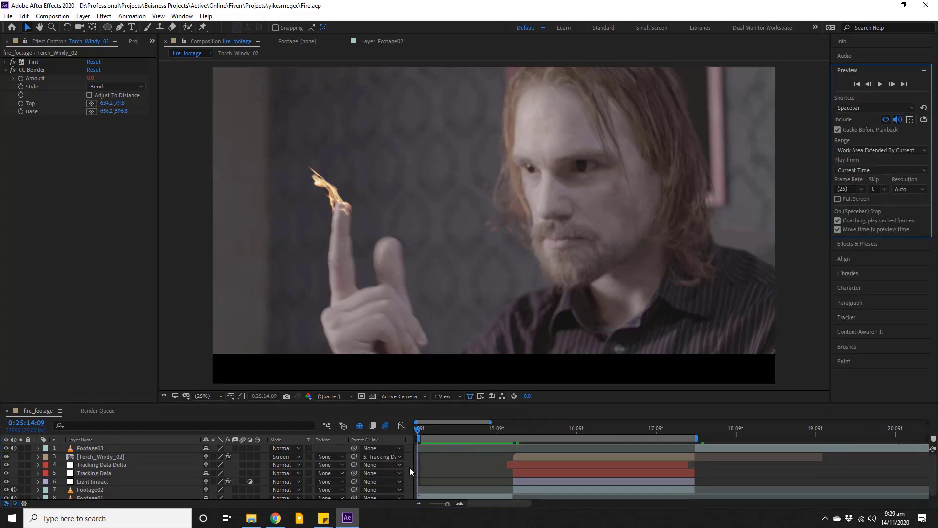
click(410, 468)
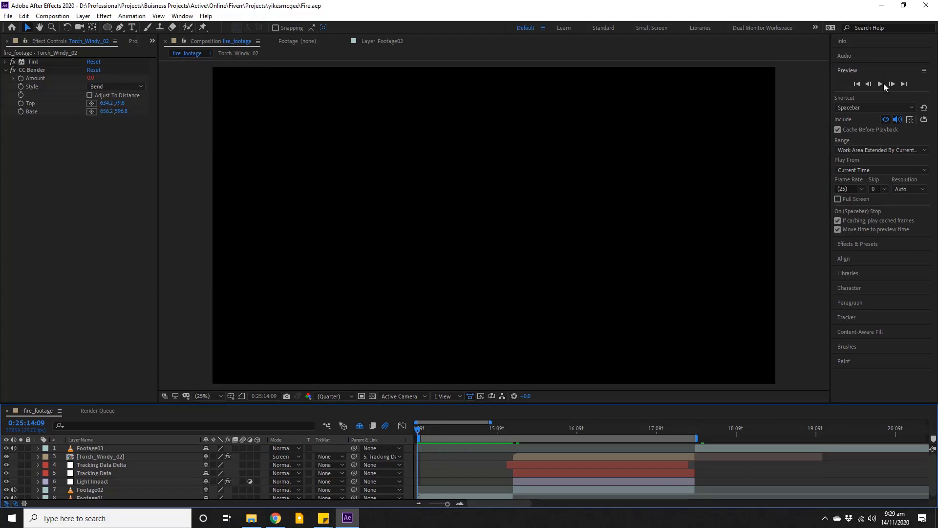
click(881, 84)
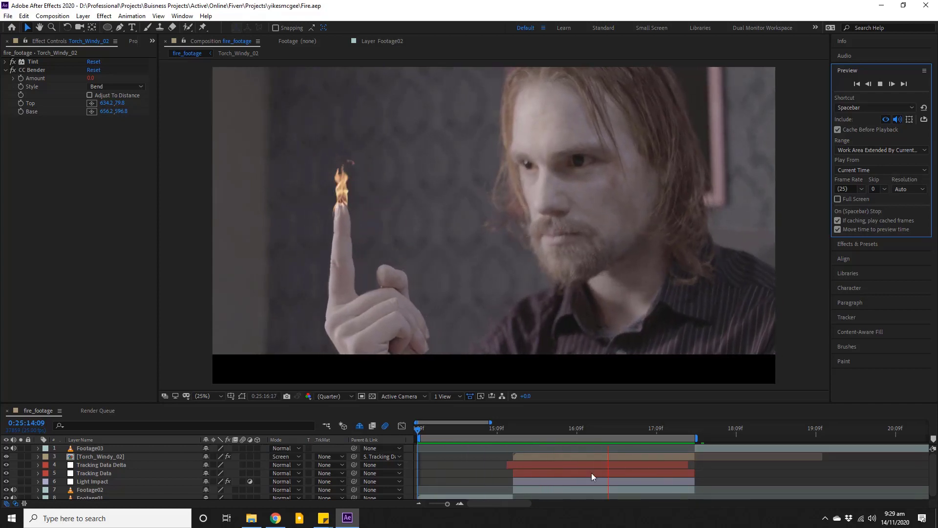
click(503, 432)
drag(507, 432, 658, 433)
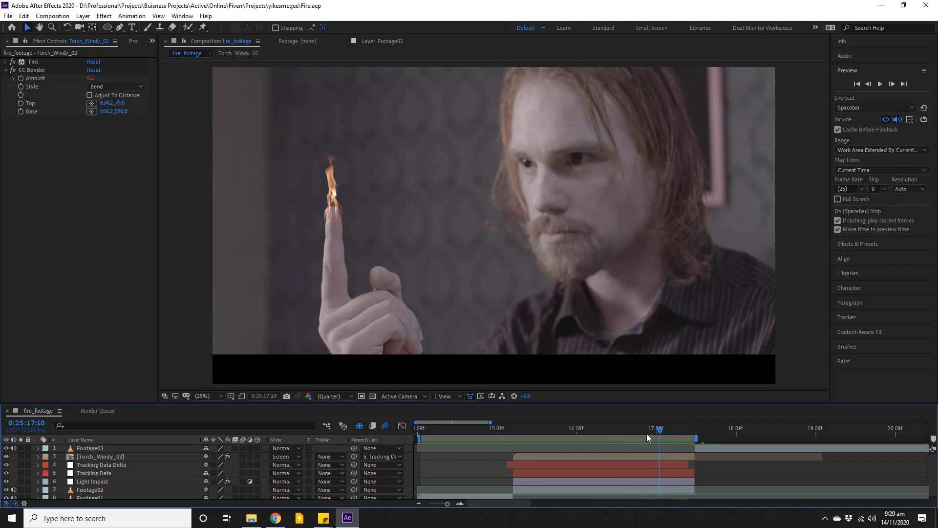
Wrap the Amount expression in parentheses, multiply it by 2, and save the project.
click(108, 456)
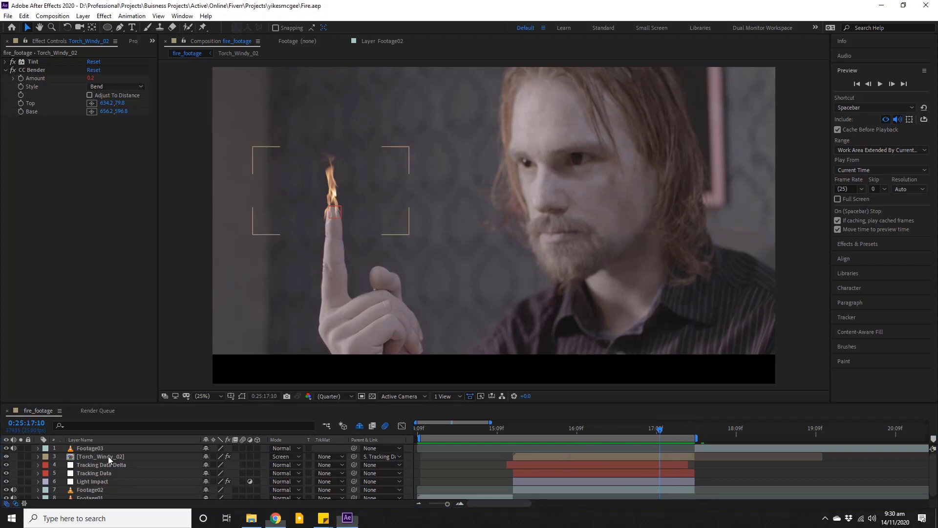
click(606, 427)
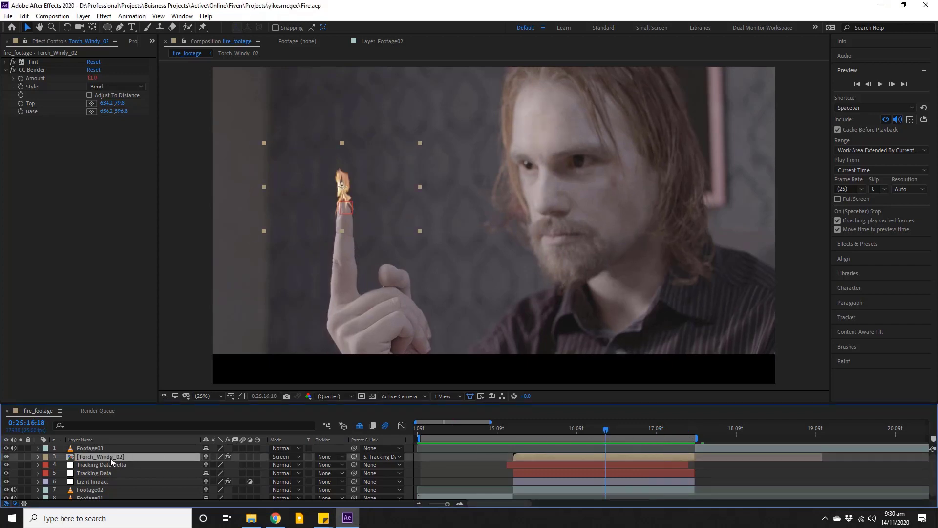
key(e)
key(e)
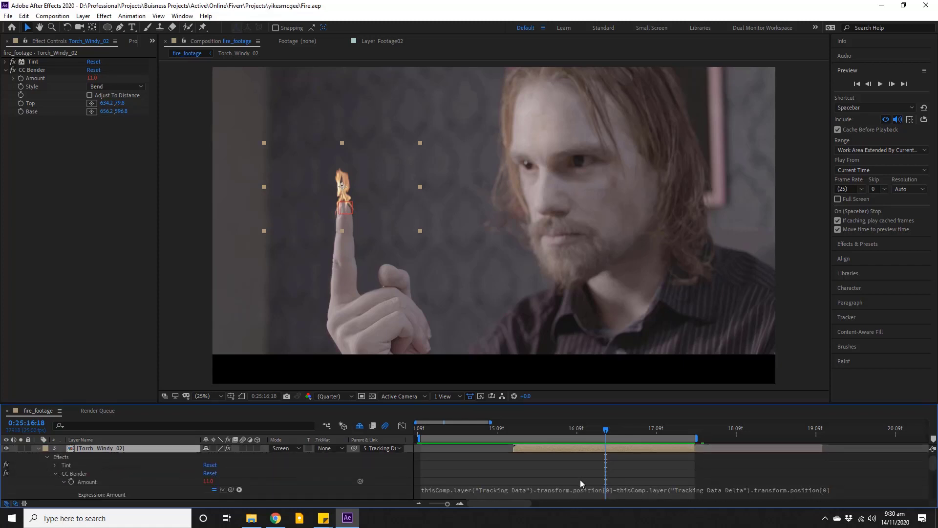
click(557, 490)
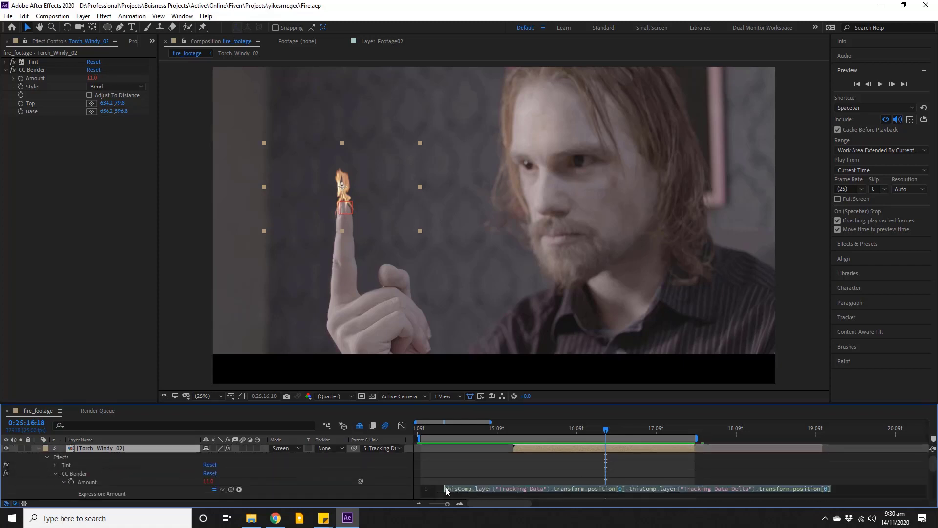
click(446, 488)
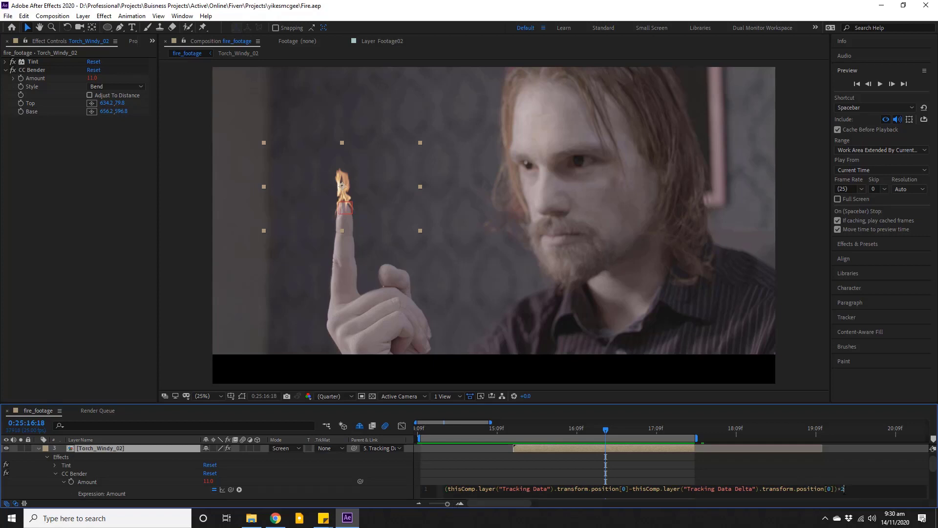
click(386, 493)
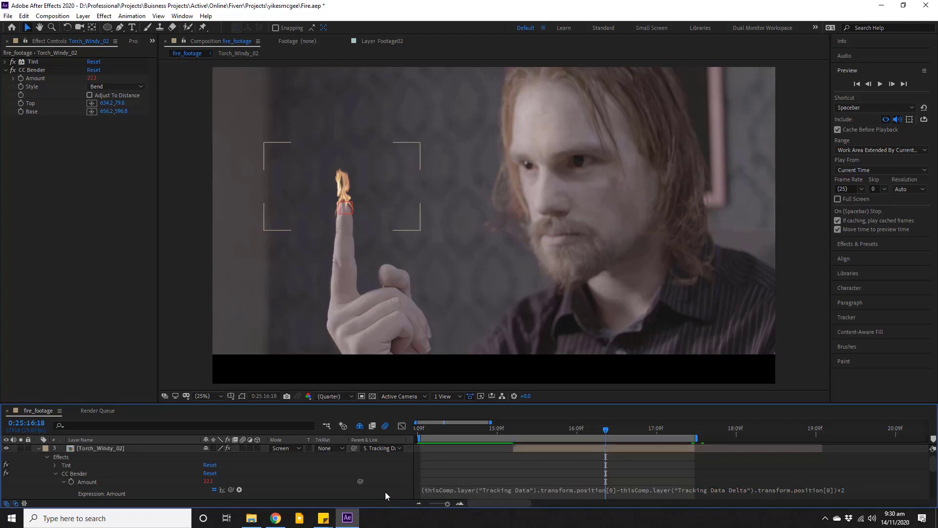
key(ctrl+s)
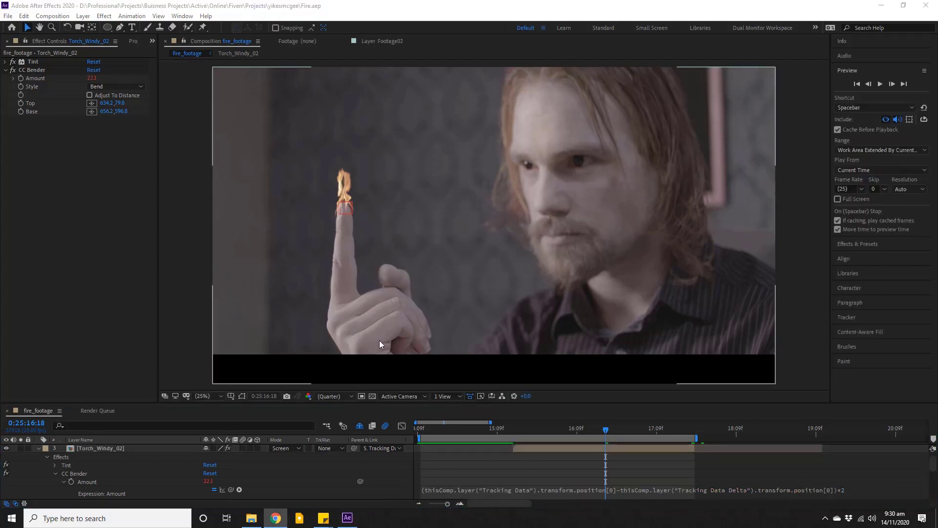
click(38, 448)
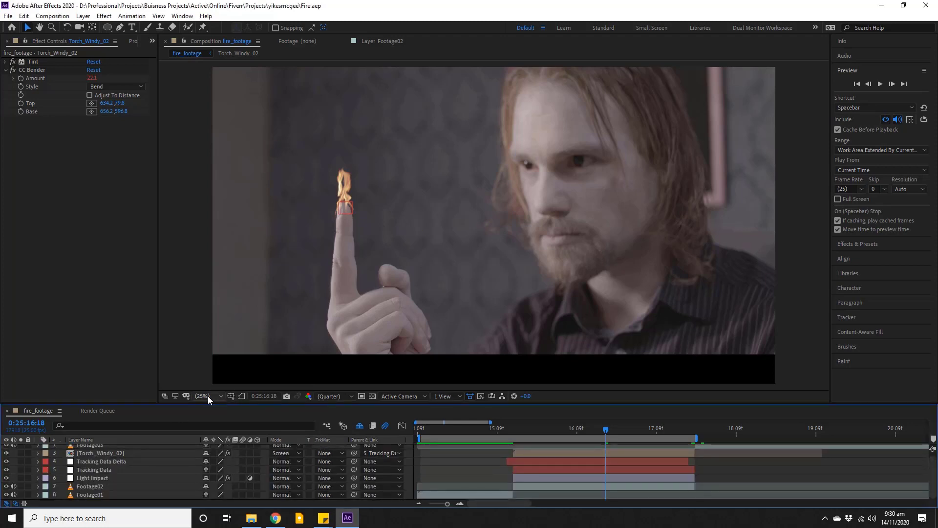
click(858, 83)
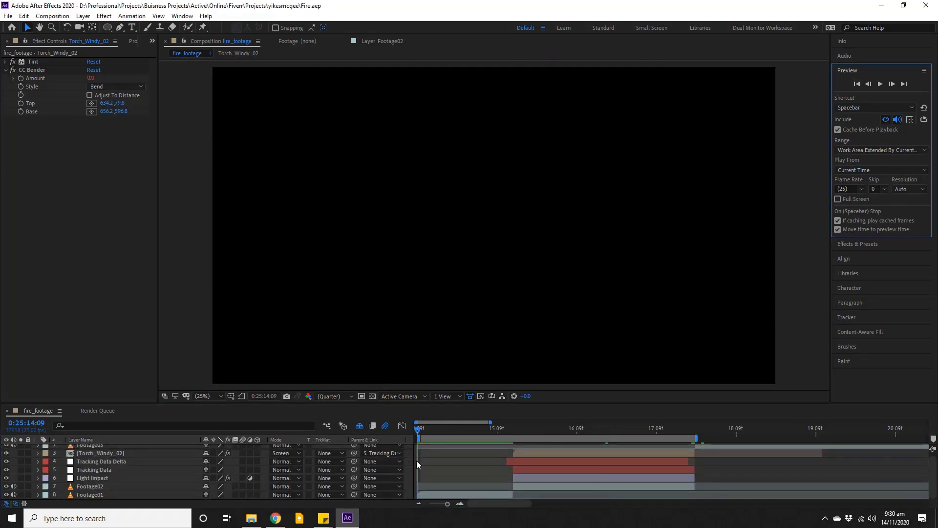
click(880, 84)
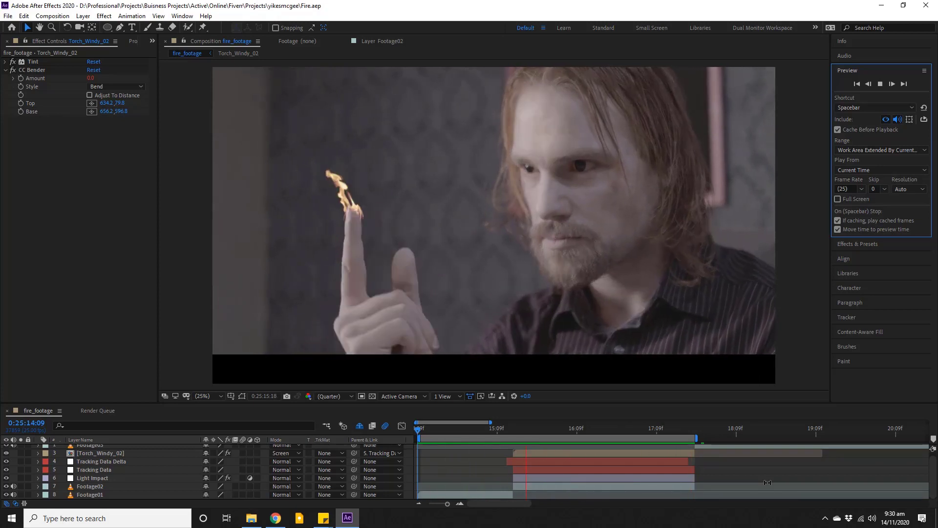
key(space)
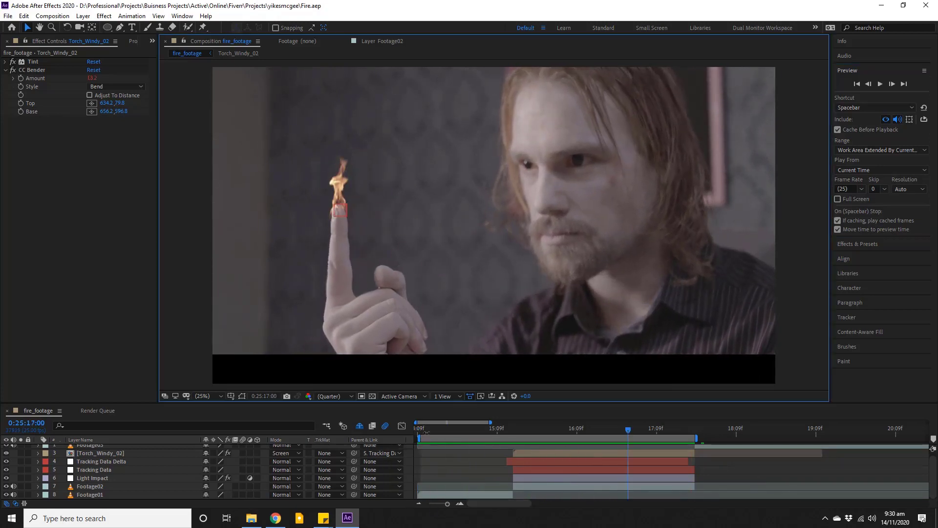
drag(433, 433, 425, 433)
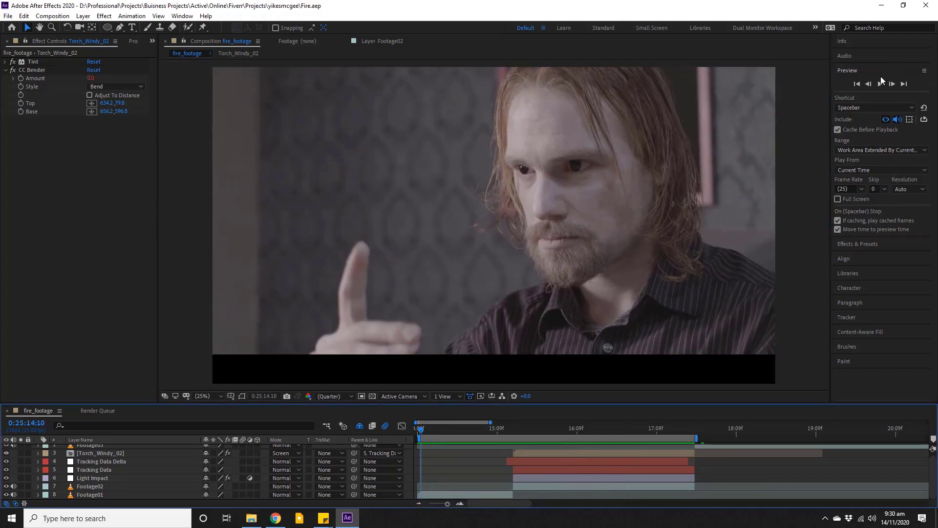
click(878, 84)
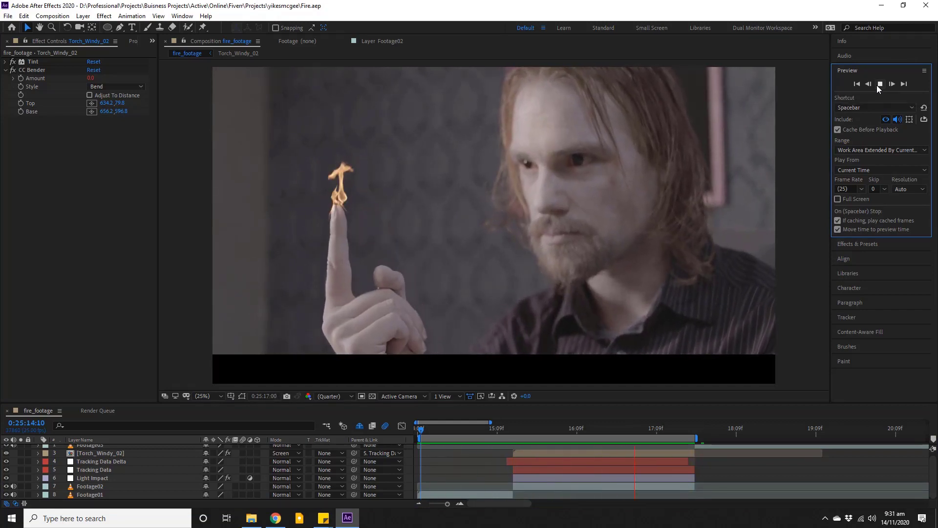
click(878, 85)
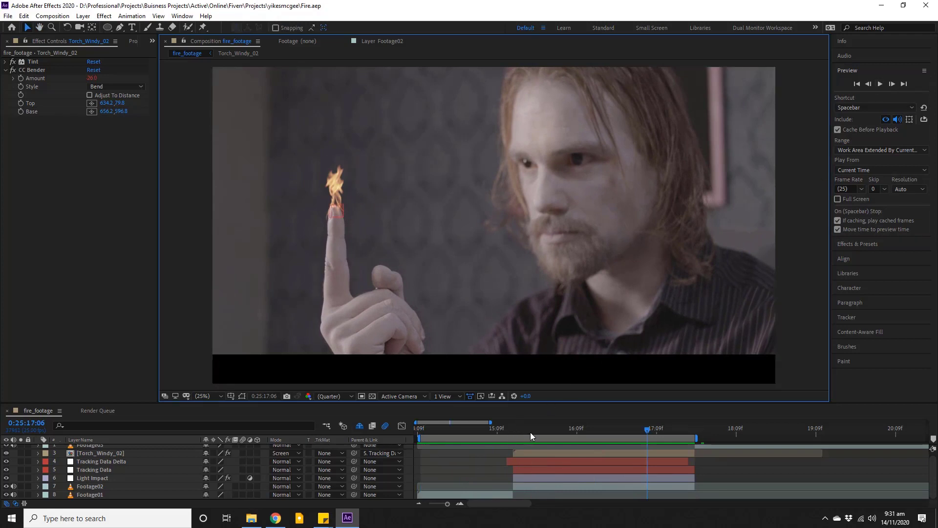
mouse_move(530, 431)
mouse_down()
mouse_move(513, 432)
mouse_move(539, 432)
mouse_move(521, 434)
mouse_up()
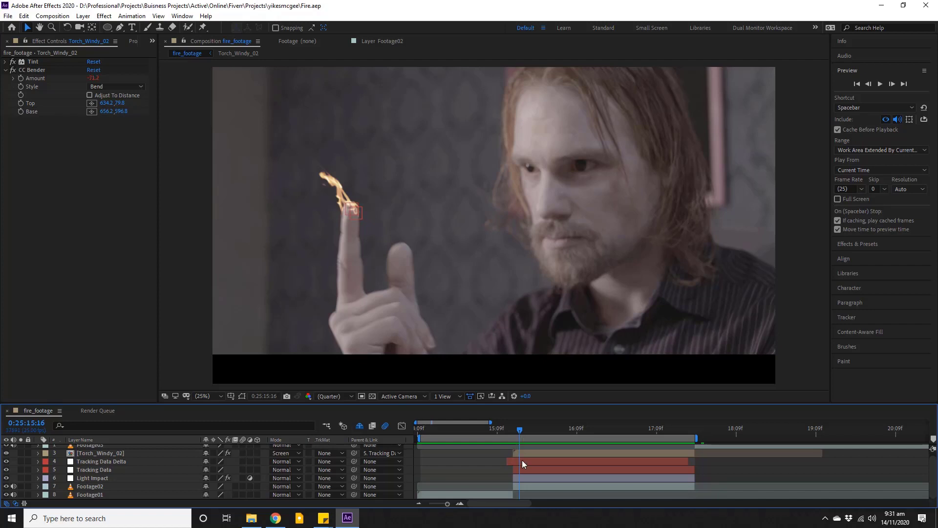
Shift the Tracking Data Delta layer slightly in time and scrub to check the bend.
mouse_move(522, 460)
mouse_down()
mouse_move(526, 436)
mouse_move(553, 435)
mouse_up()
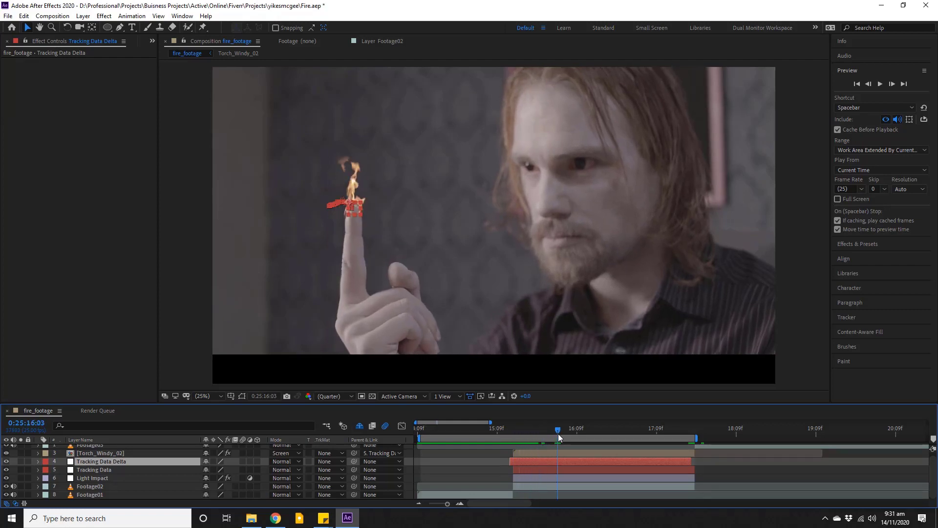
key(ctrl+z)
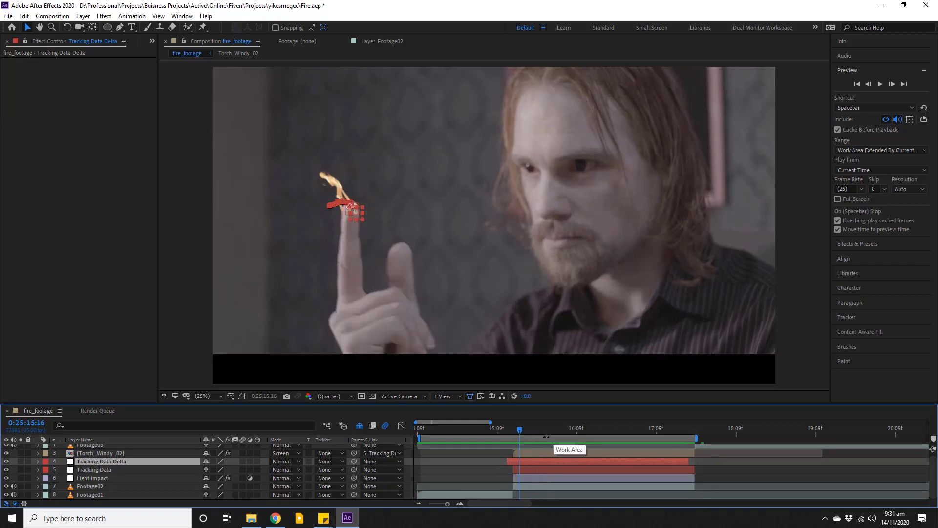
drag(520, 433, 692, 443)
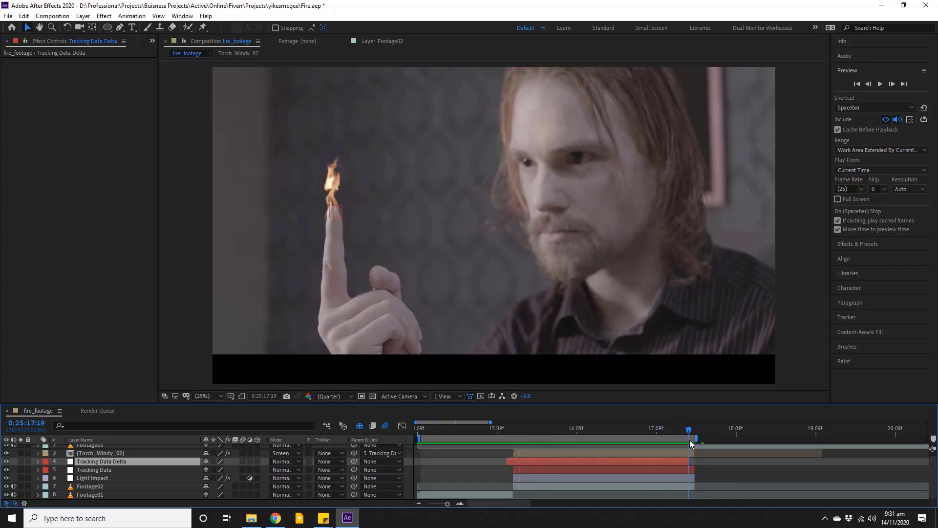
mouse_move(692, 443)
mouse_down()
mouse_move(504, 445)
mouse_move(665, 444)
mouse_move(628, 446)
mouse_up()
Play back the adjusted composition to review the flame.
click(410, 473)
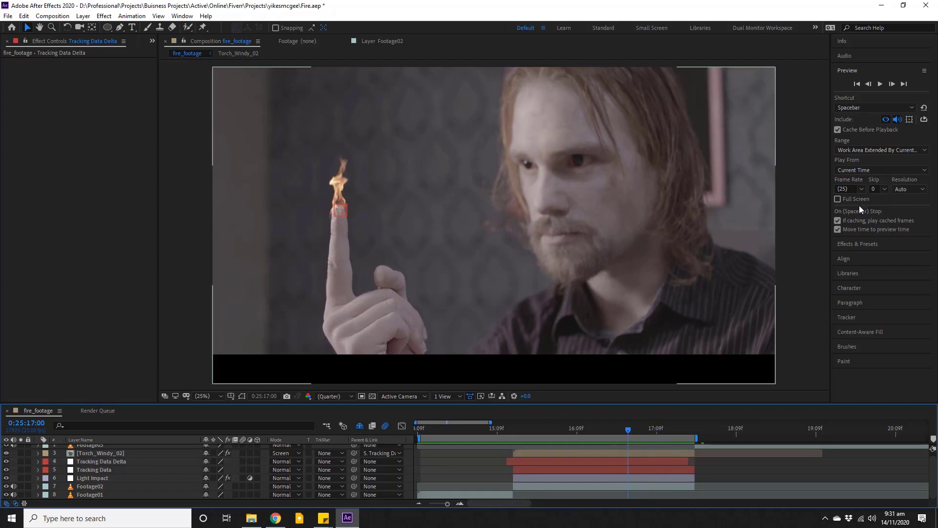
click(881, 84)
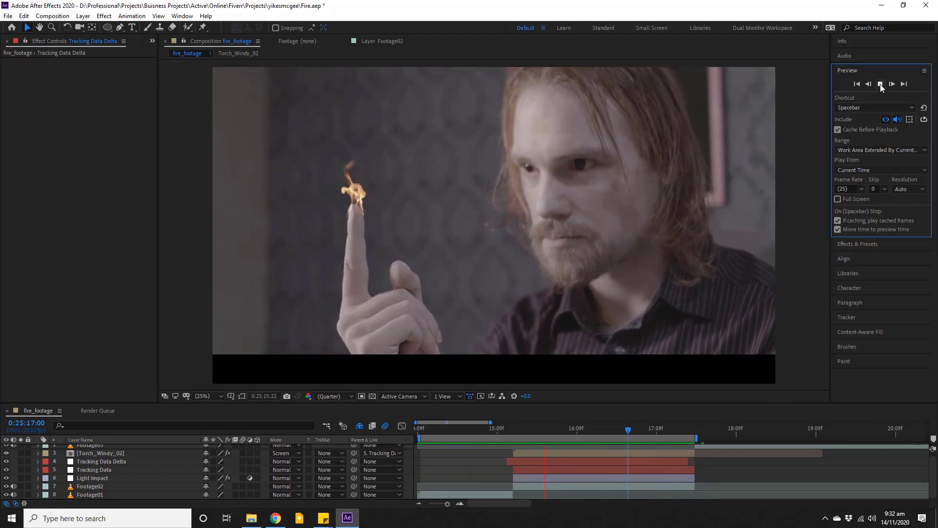
click(880, 84)
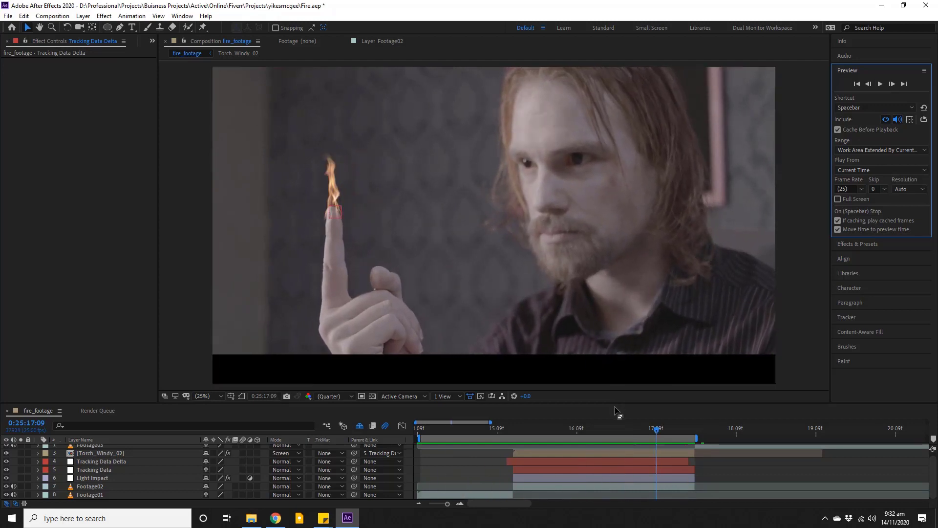
Remove the *2 multiplier from the CC Bender Amount expression and save the project.
click(104, 452)
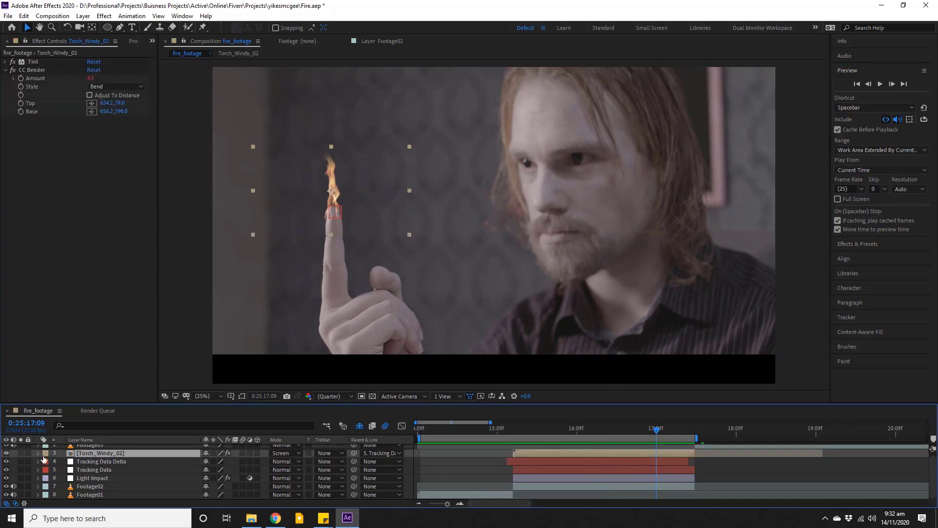
key(e)
key(e)
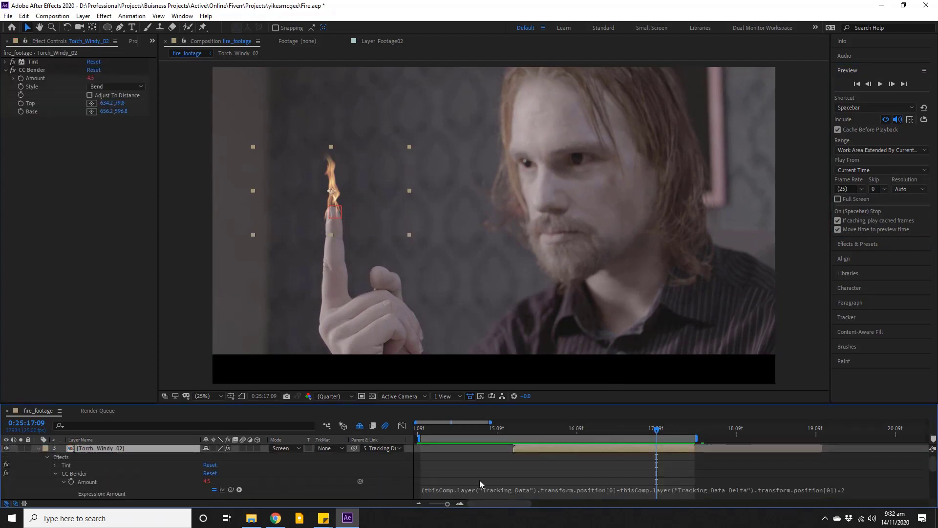
click(574, 492)
click(445, 488)
text(()
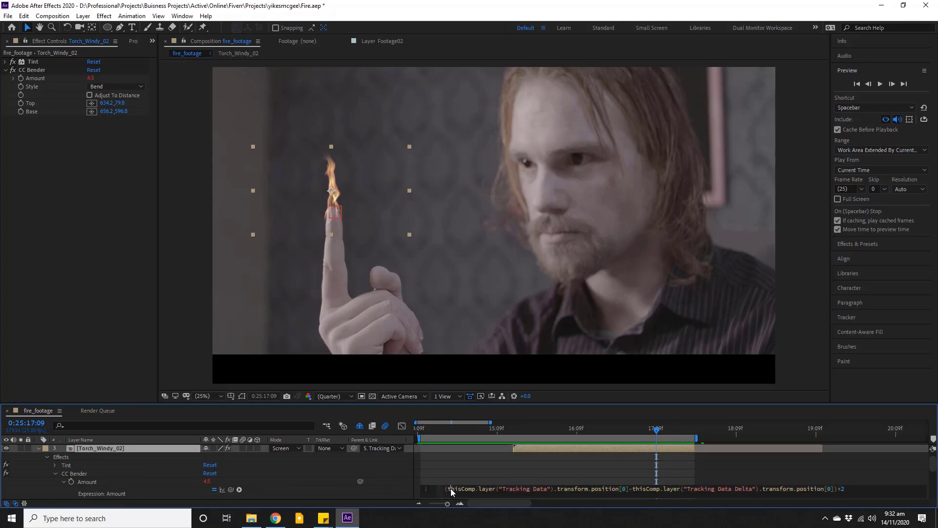
key(BackSpace)
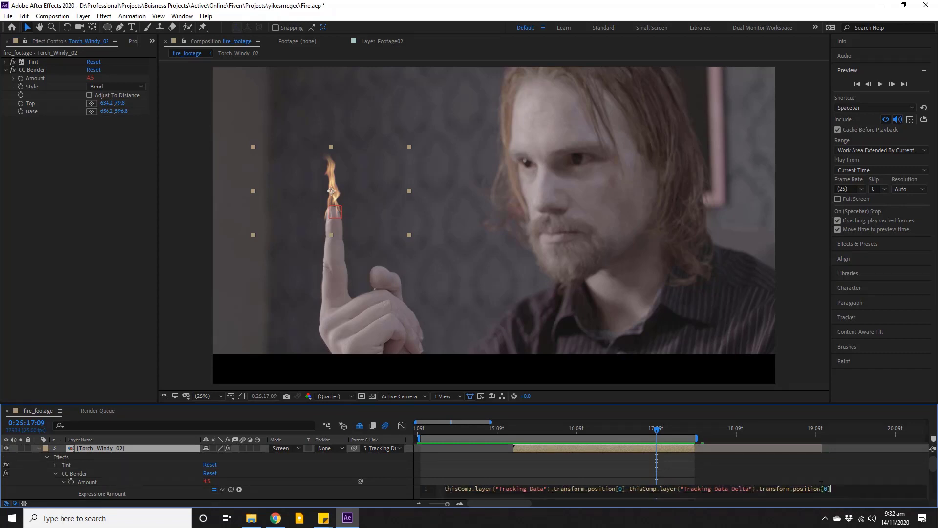
click(393, 480)
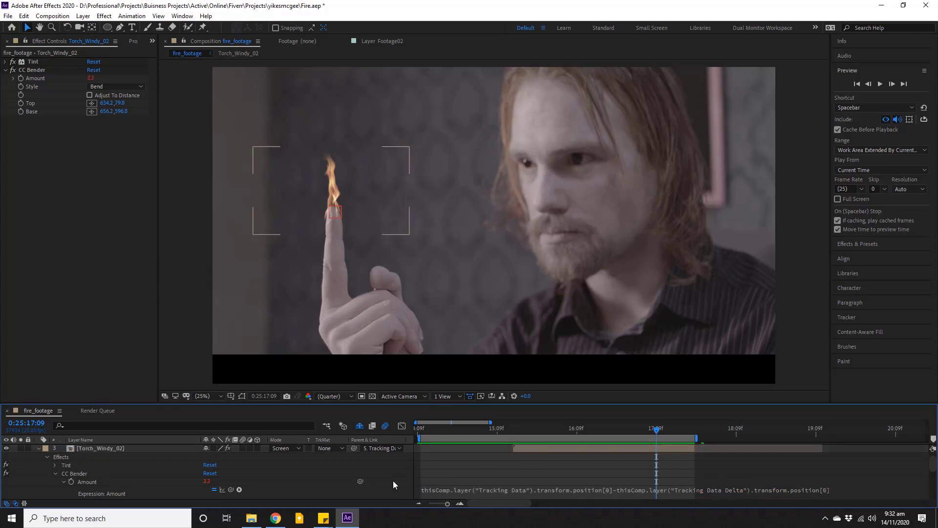
click(39, 447)
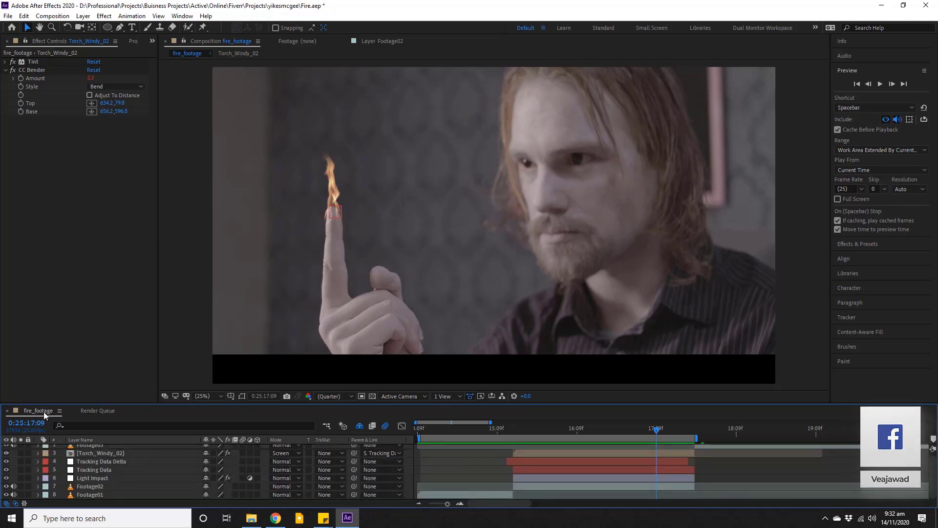
key(ctrl+s)
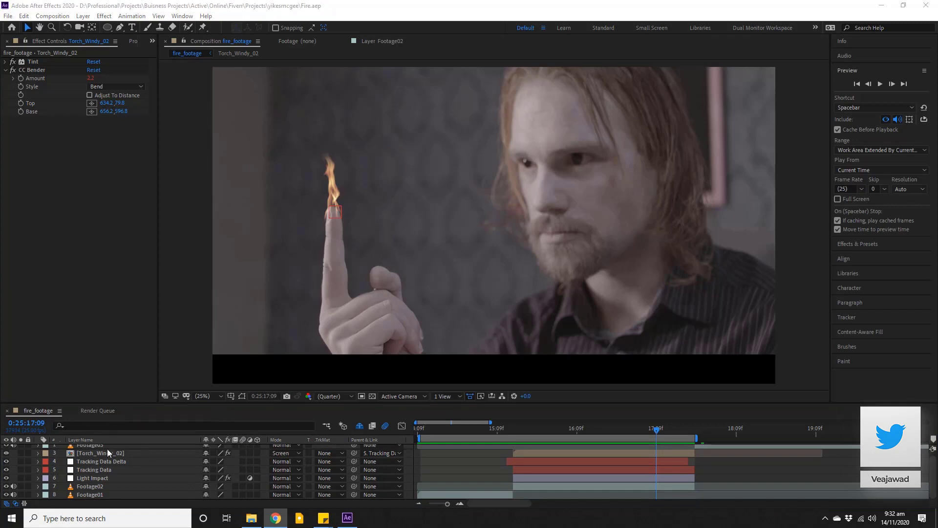
click(106, 454)
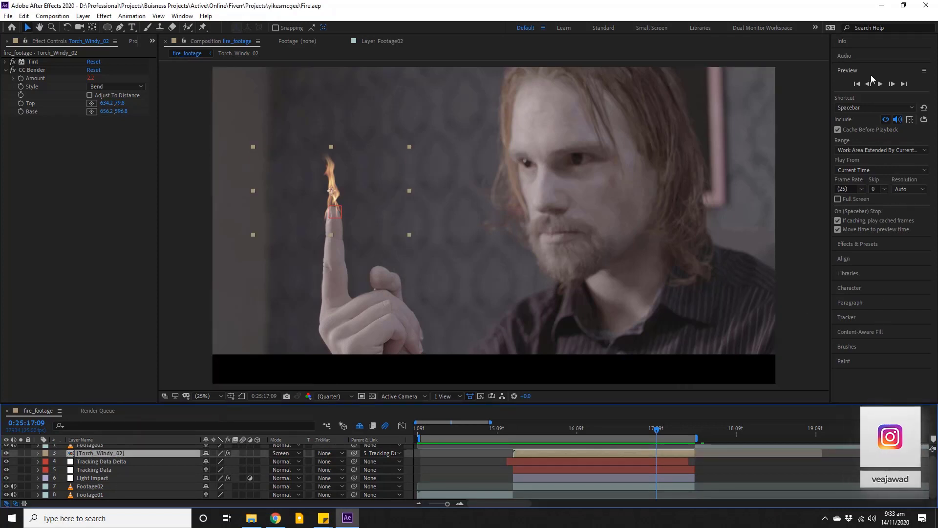
Apply the Glow effect from Effects & Presets to Torch_Windy_02 and save.
click(858, 244)
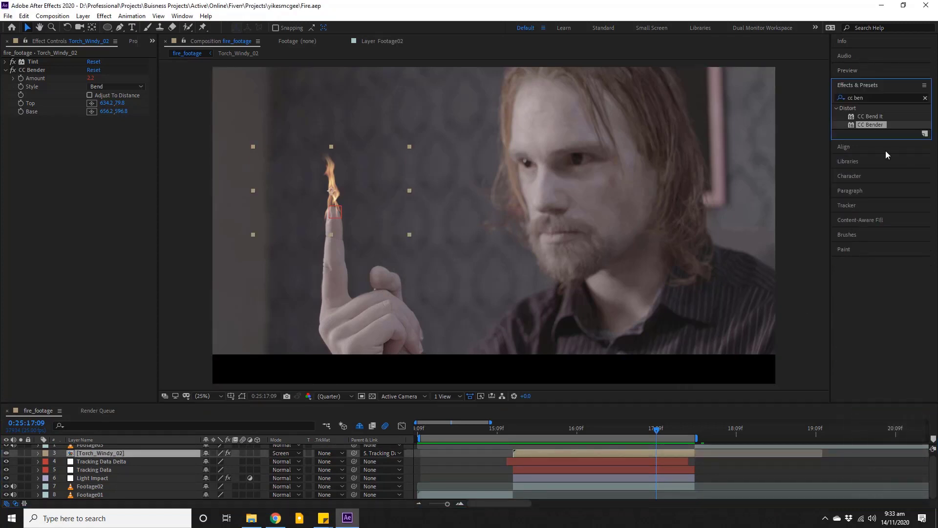
click(870, 99)
text(glo)
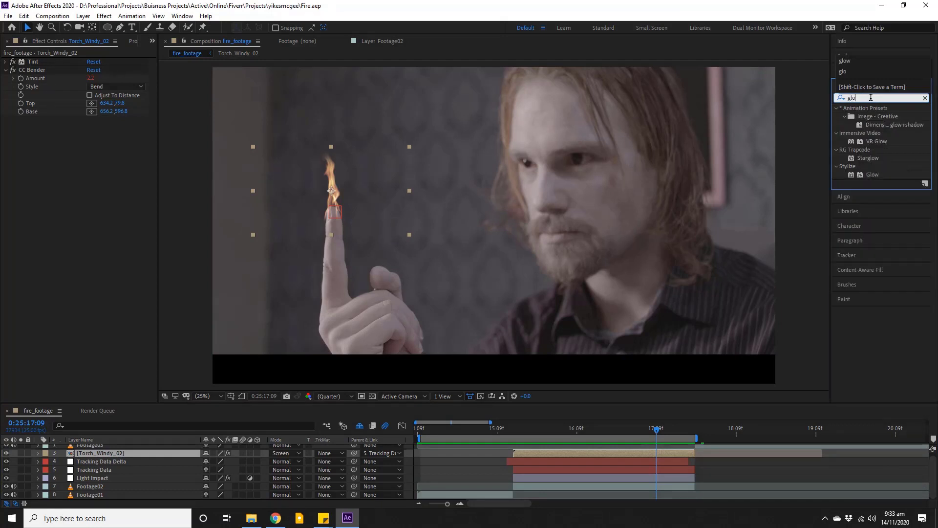
text(w)
drag(872, 174, 118, 455)
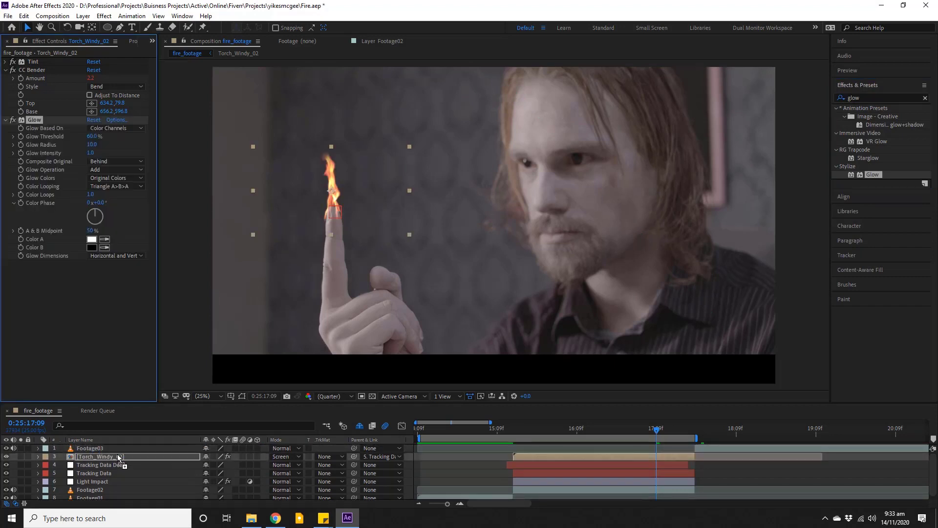
key(ctrl+s)
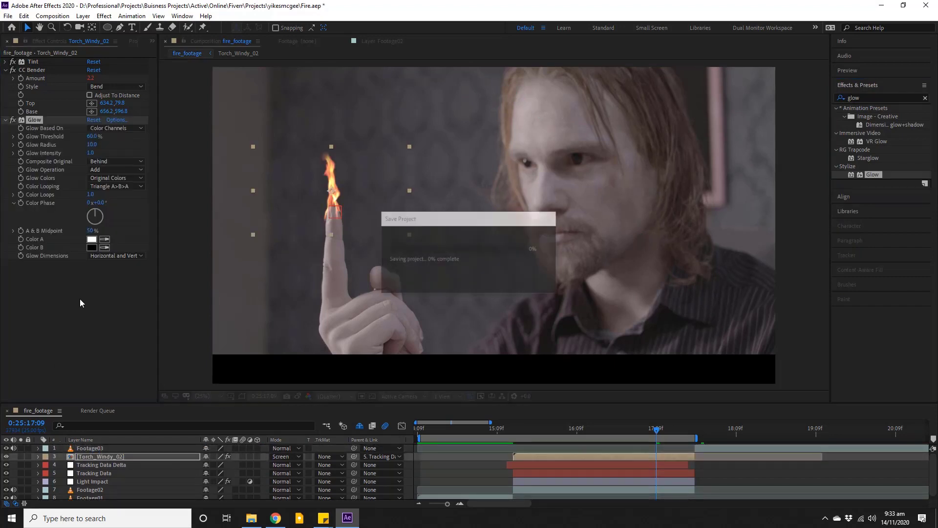
Set Glow Threshold to 50% and Radius to 200, trying Intensity 1.3, 1.2, then 1.0.
click(93, 136)
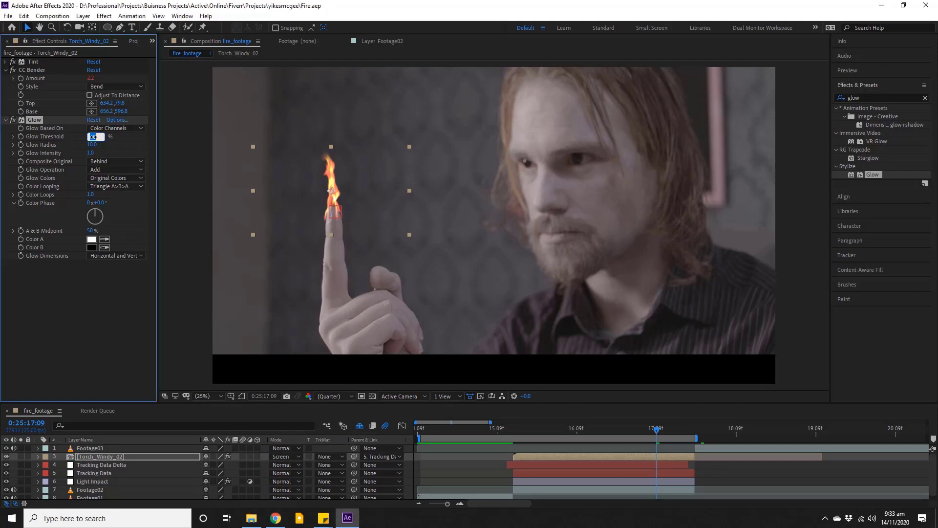
text(50)
key(Return)
click(92, 145)
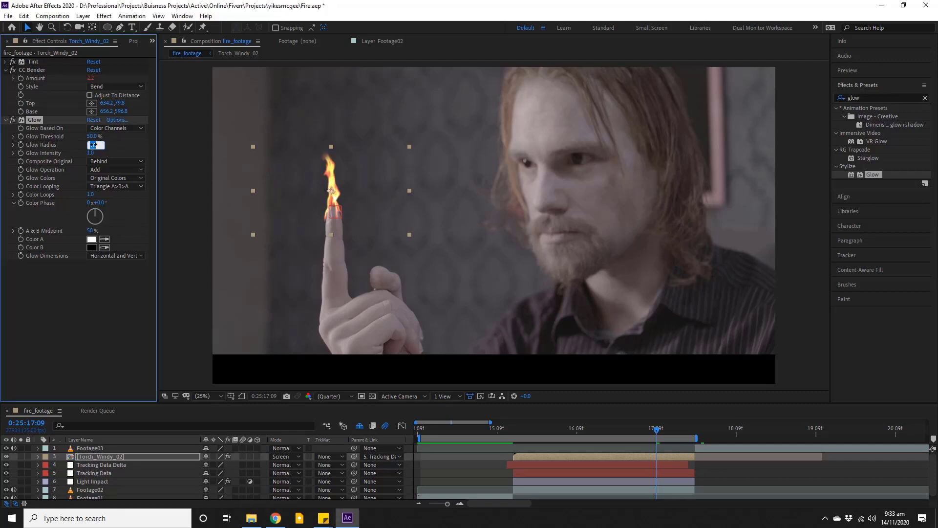
text(00)
key(Return)
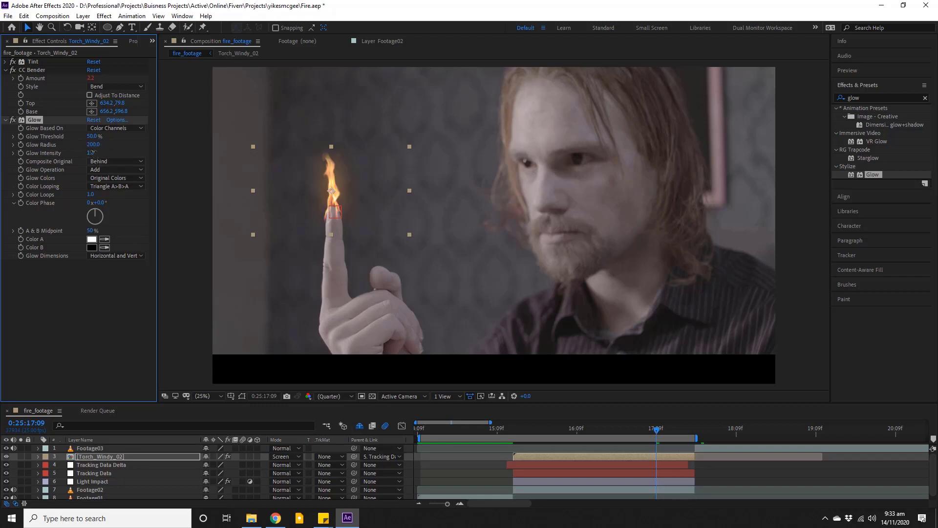
click(92, 153)
text(.3)
key(Return)
click(92, 153)
text(1.2)
key(Return)
click(91, 152)
text(1.0)
key(Return)
Try Glow Threshold 80%, 20%, 40% and 45%, settle on 50%, and undo to shrink the radius.
click(92, 137)
text(80)
key(Return)
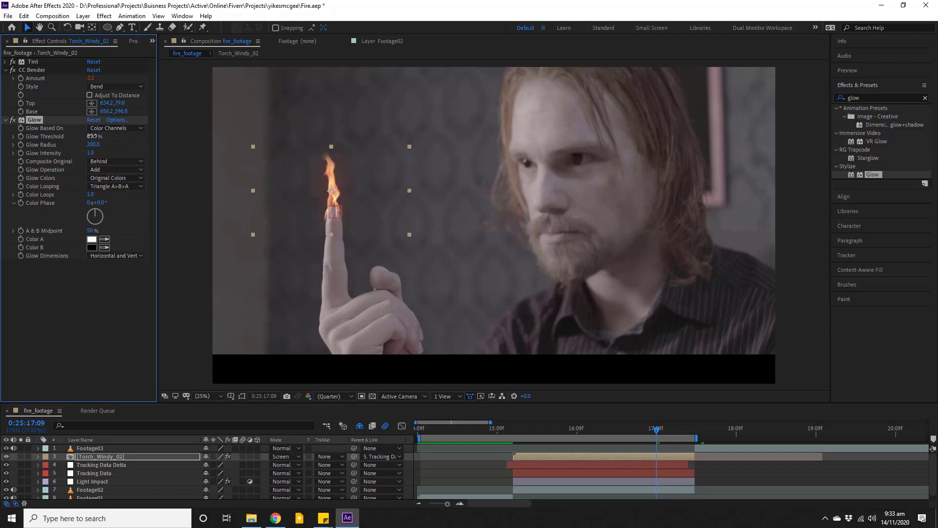
click(91, 137)
text(20)
key(Return)
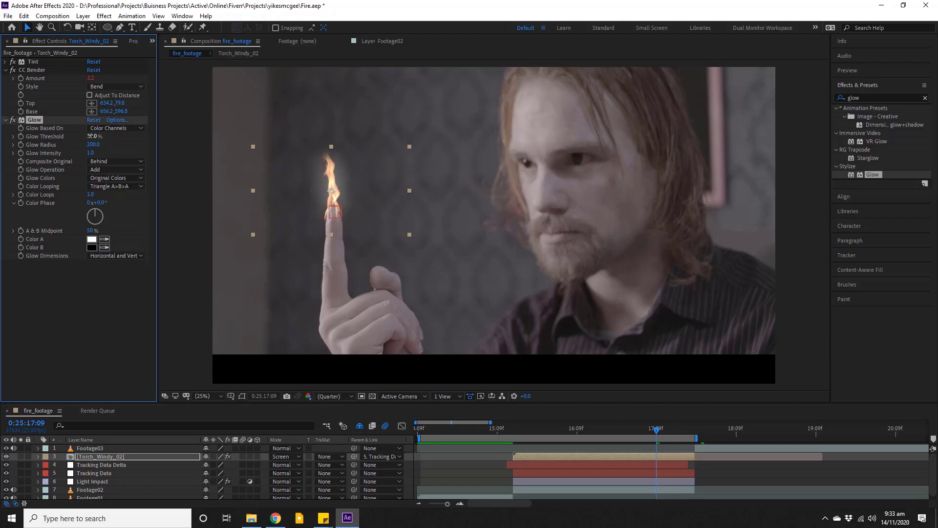
click(90, 136)
text(50)
key(Return)
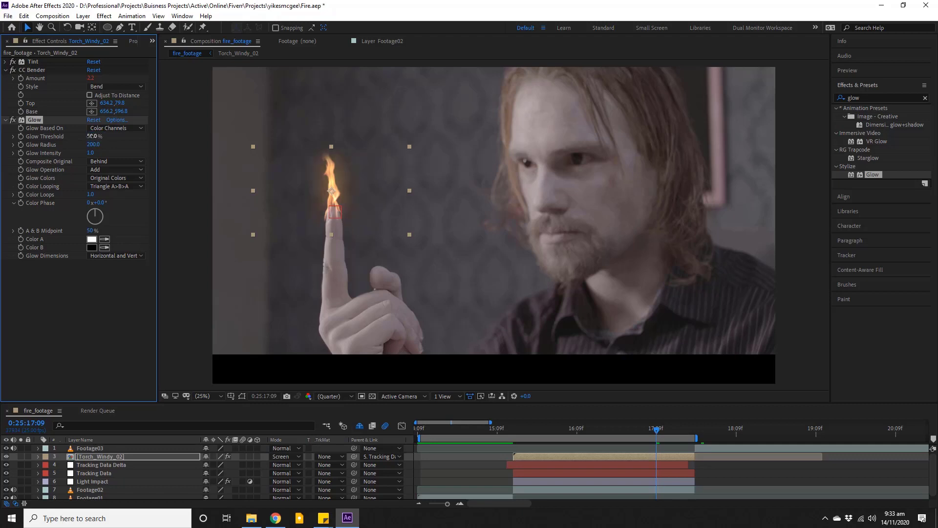
click(90, 136)
text(40)
key(Return)
click(90, 138)
key(Return)
click(96, 136)
text(0)
key(Return)
key(ctrl+z)
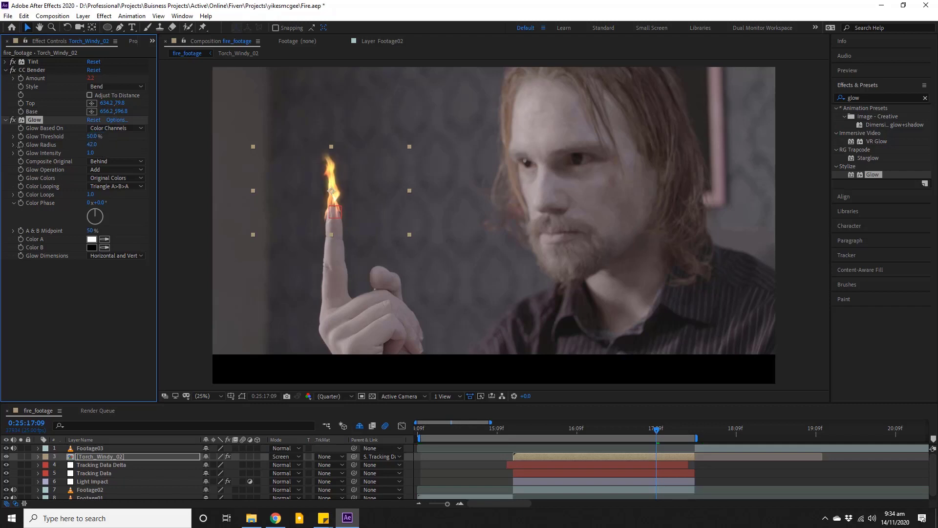
Experiment with a slightly larger Glow Radius, Intensity 1.5 and 1.3, and a lower Threshold.
drag(22, 145, 41, 145)
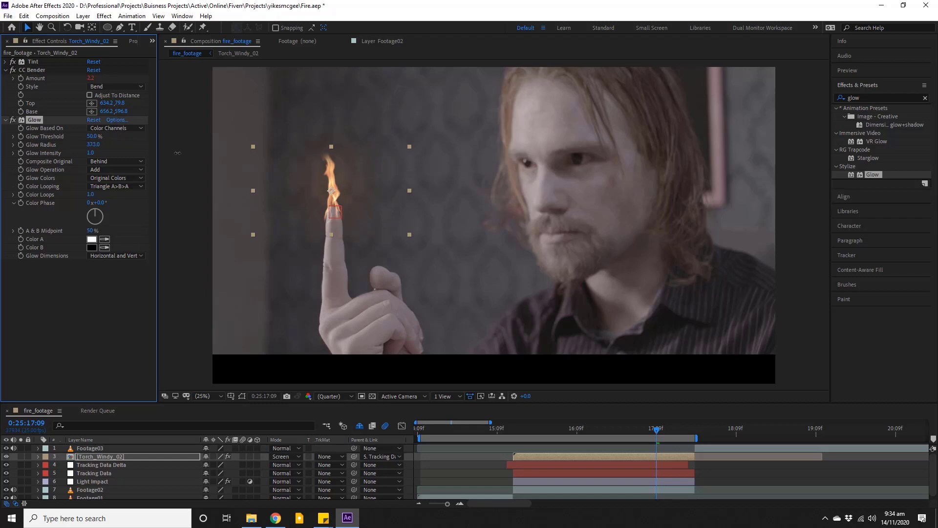
click(90, 153)
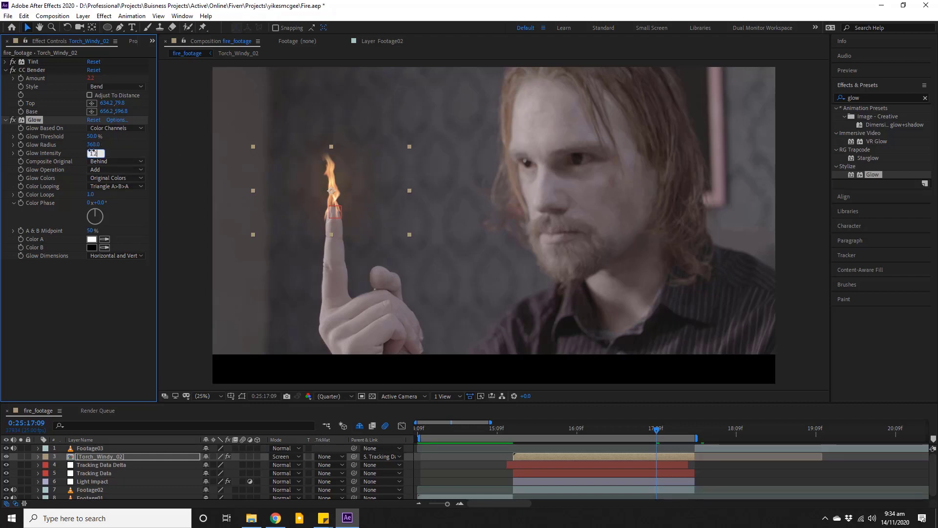
key(Return)
click(90, 153)
key(Return)
click(91, 153)
text(1.3)
key(Return)
mouse_move(91, 137)
mouse_down()
mouse_move(14, 145)
mouse_move(190, 146)
mouse_up()
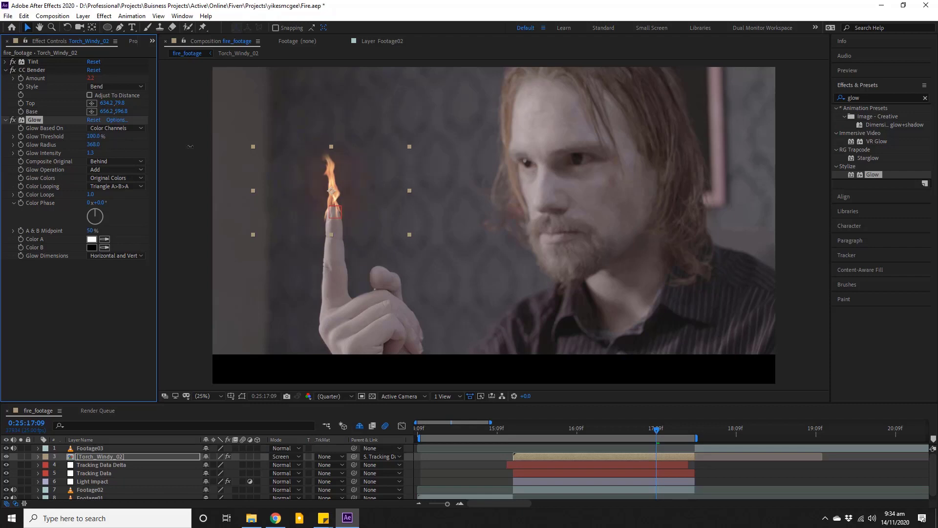
drag(296, 145, 273, 145)
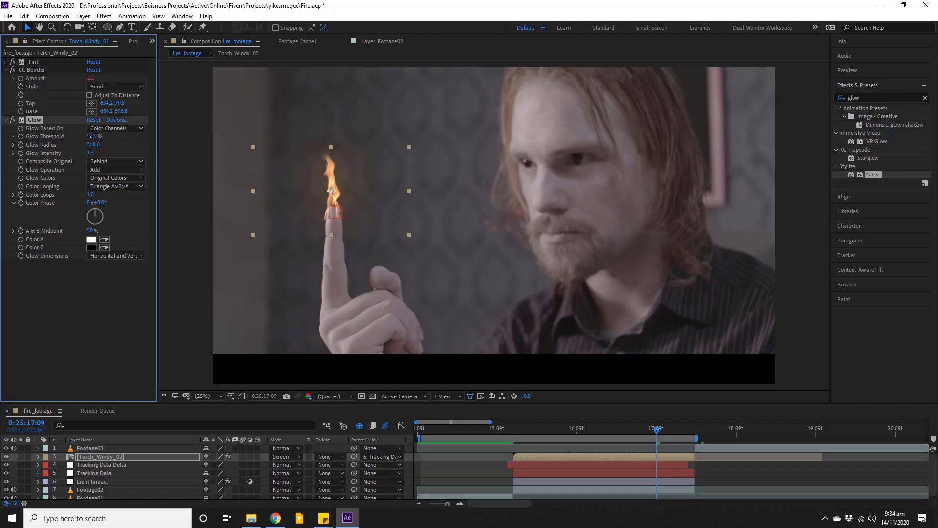
Set Glow Threshold to 50%, Radius to 300, and lower Intensity to 0.7.
click(91, 136)
text(50)
click(95, 145)
text(300)
key(Return)
drag(96, 193, 101, 186)
drag(90, 153, 59, 155)
click(94, 145)
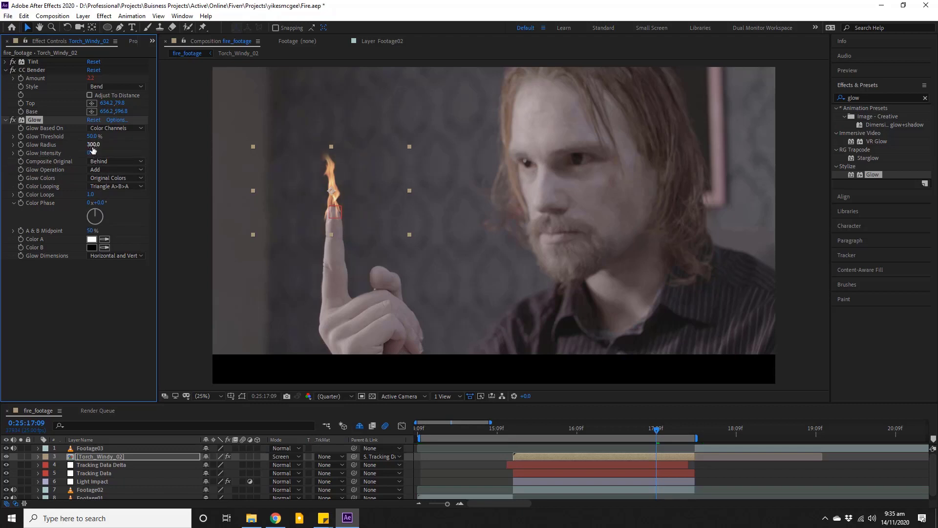
text(350)
key(Return)
click(94, 144)
text(300)
key(Return)
drag(90, 154, 101, 151)
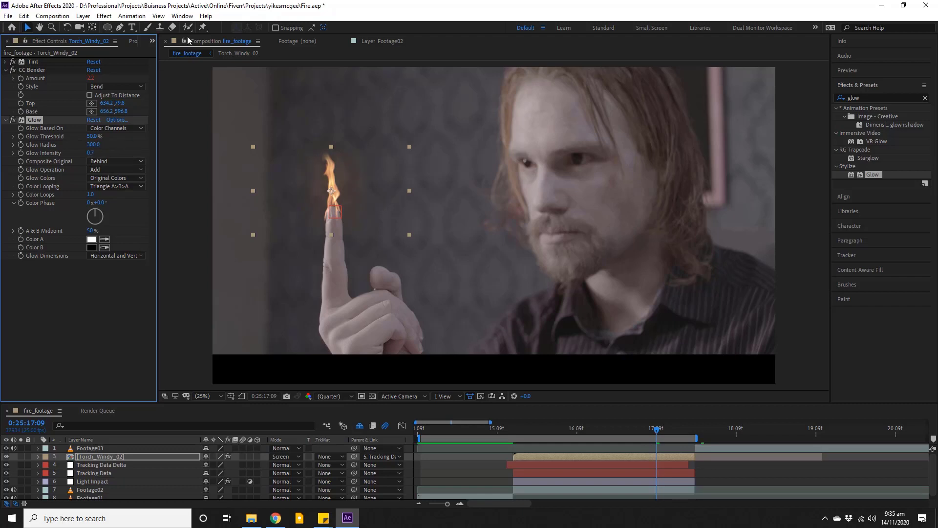
Save the project and play fire_footage from the work area start to review the glow.
key(ctrl+s)
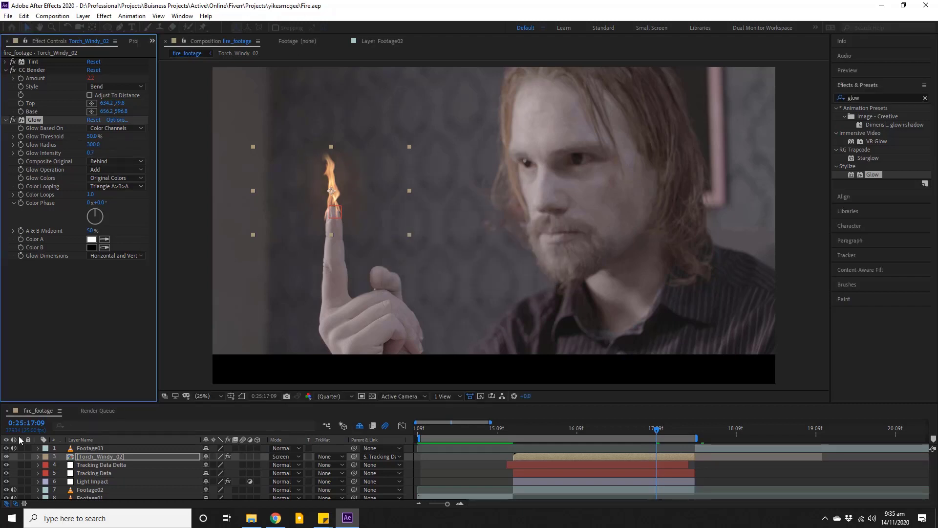
click(856, 71)
click(860, 84)
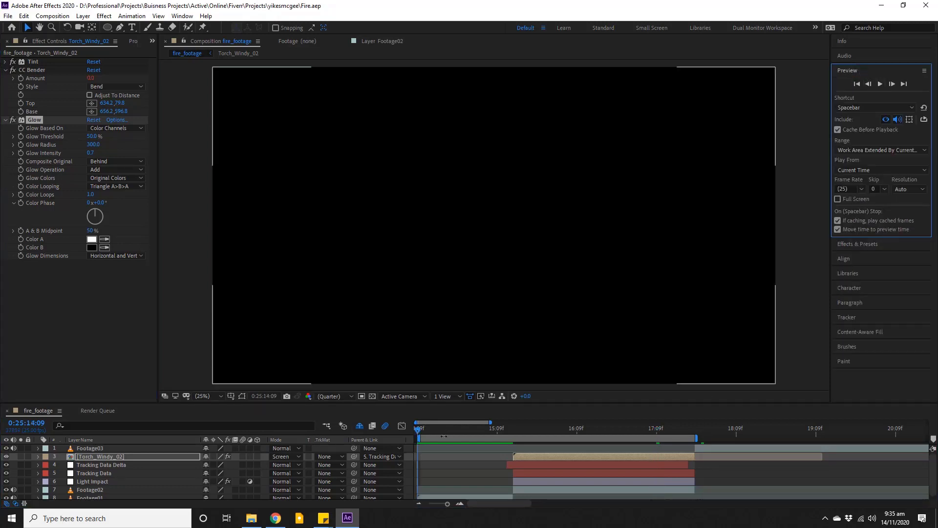
click(880, 84)
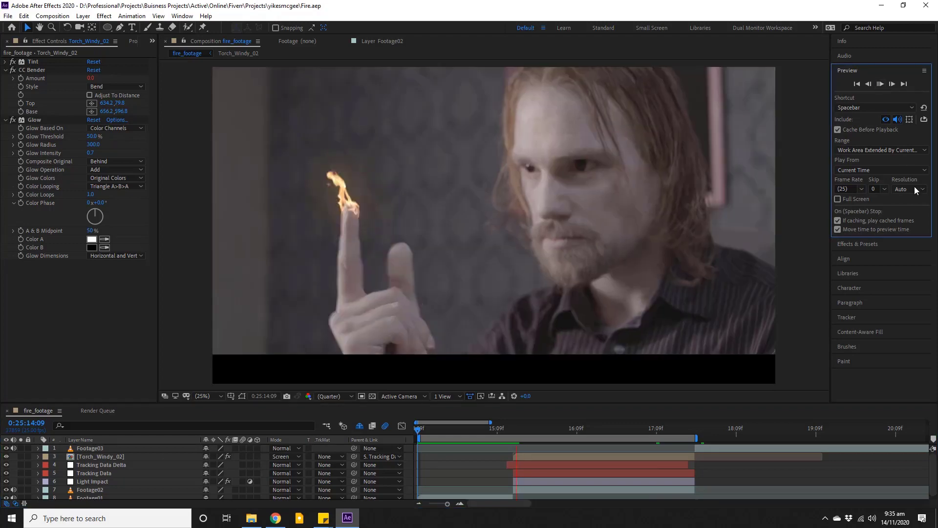
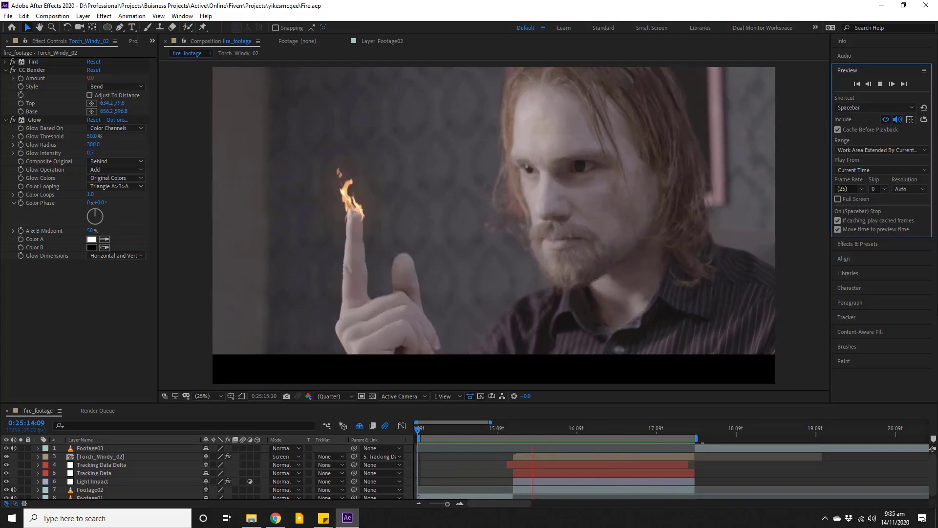
Turn on motion blur for the Torch_Windy_02 flame layer.
drag(528, 433, 519, 435)
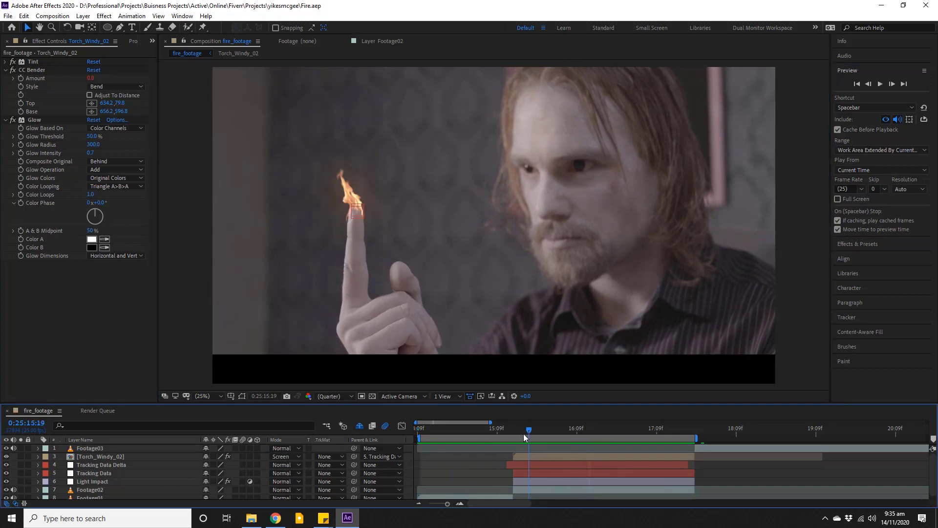
click(95, 458)
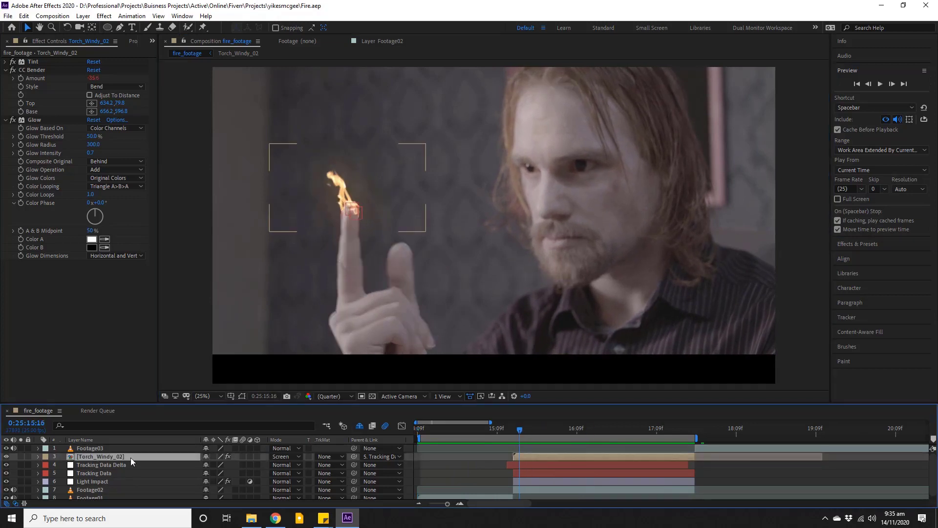
click(243, 457)
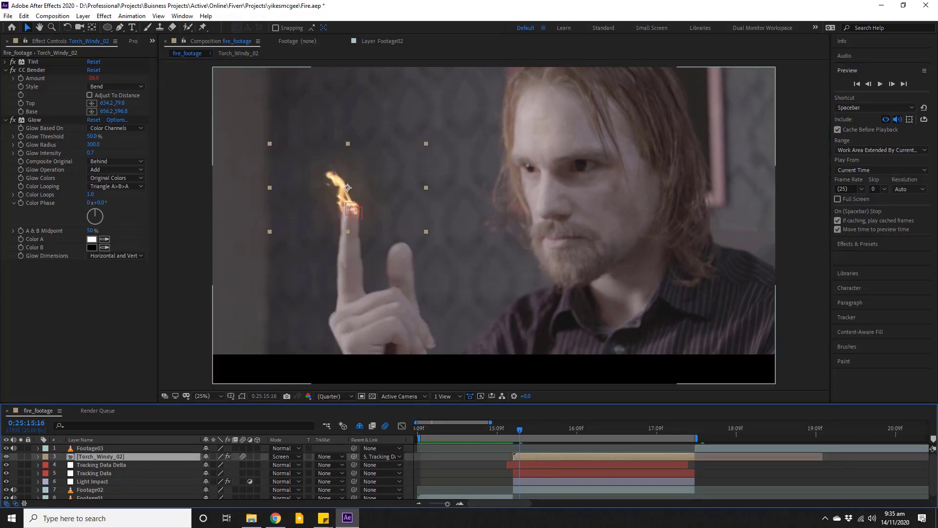
Preview the comp to watch the flame move on the finger, then return to where it first appears.
click(881, 84)
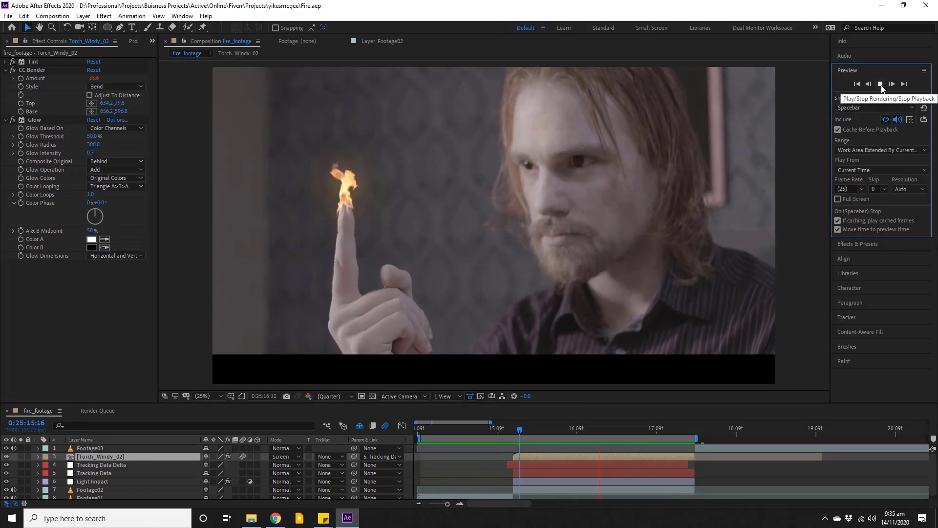
key(space)
mouse_move(511, 433)
mouse_down()
mouse_move(520, 434)
mouse_move(509, 436)
mouse_up()
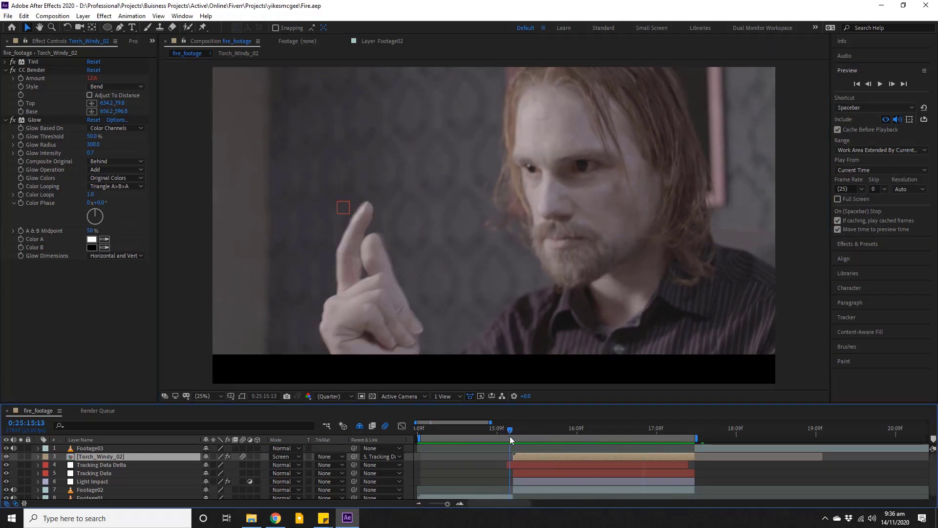
Step forward frame by frame to check how the flame bends on the finger.
key(Page_Down)
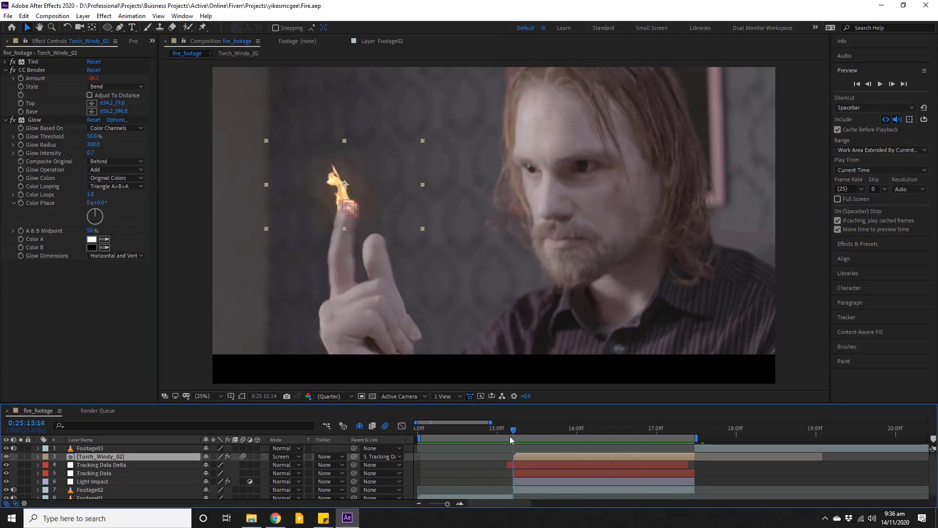
key(Page_Down)
key(Page_Down)
key(Page_Down)
key(Page_Down)
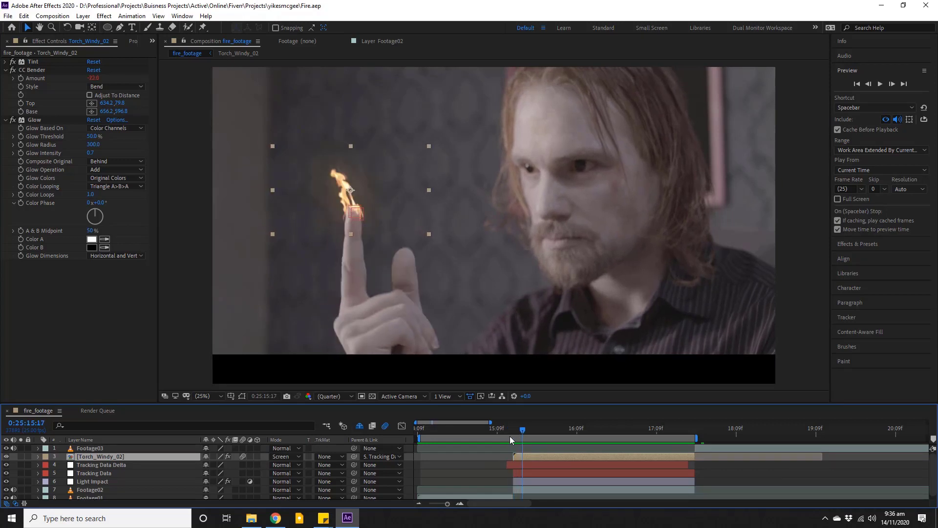
key(Page_Down)
key(Page_Down)
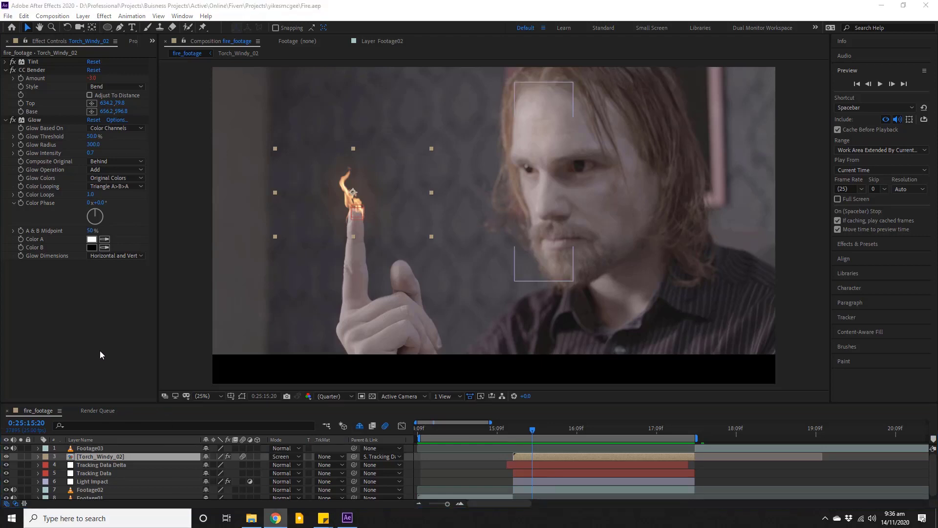
Hide the Tracking Data and Tracking Data Delta layers, deselect the flame, and save the project.
click(6, 473)
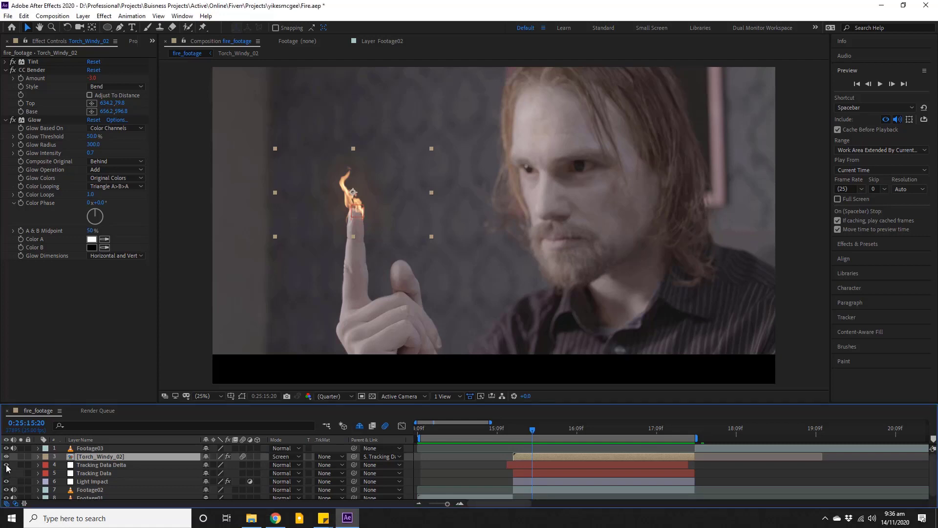
click(6, 465)
click(409, 465)
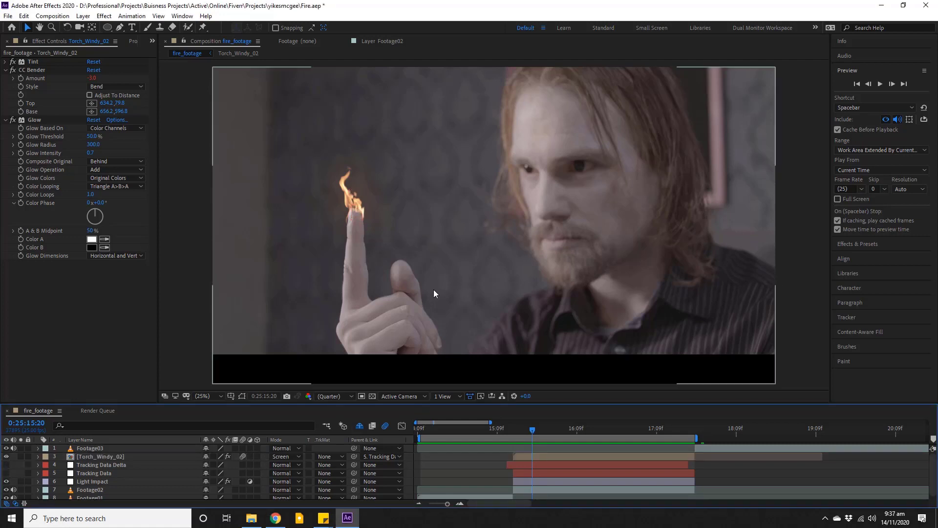
key(ctrl+s)
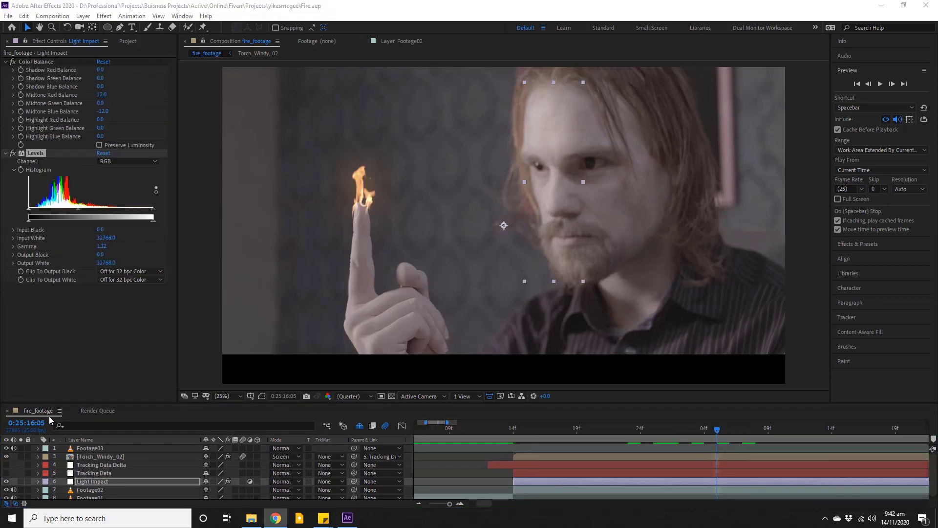
click(41, 413)
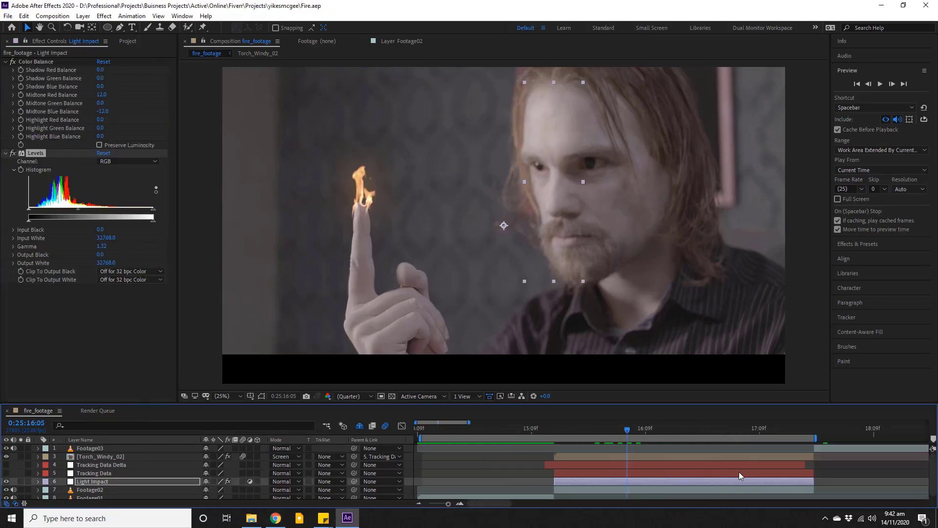
click(880, 84)
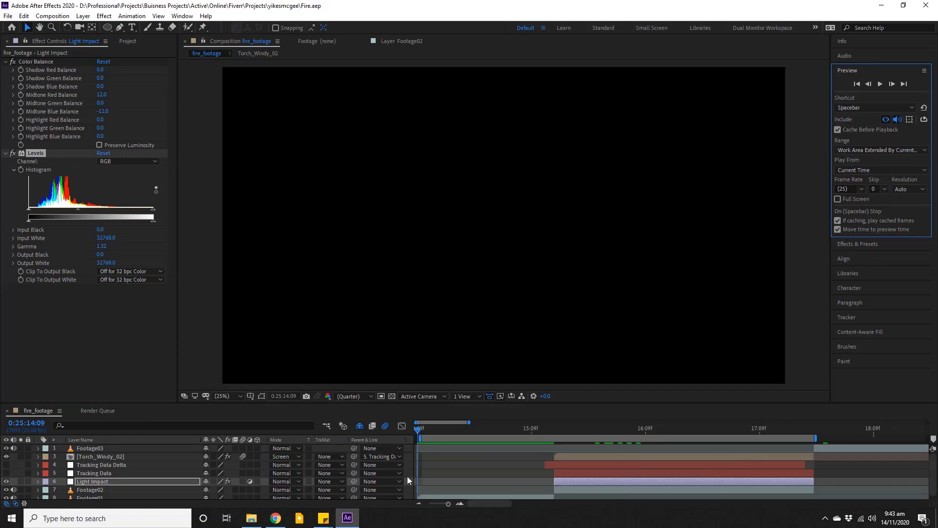
click(407, 476)
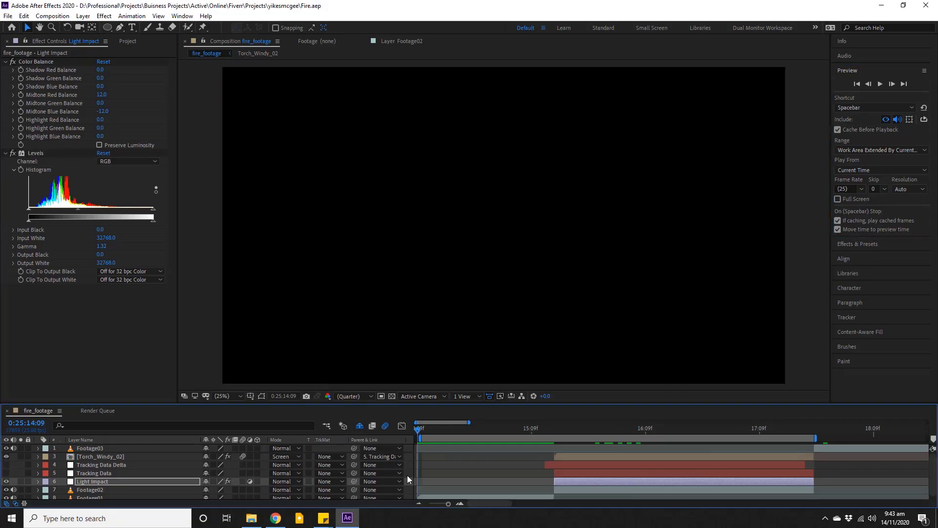
click(421, 430)
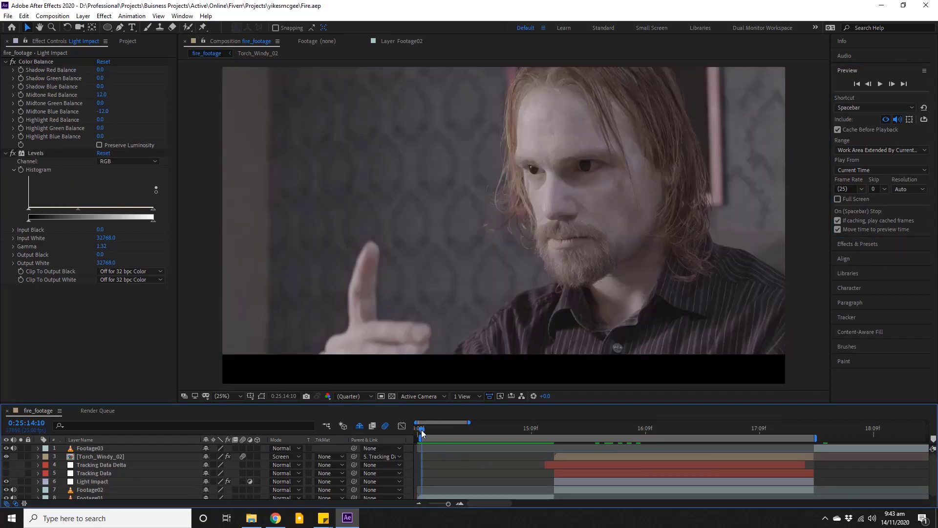
click(881, 84)
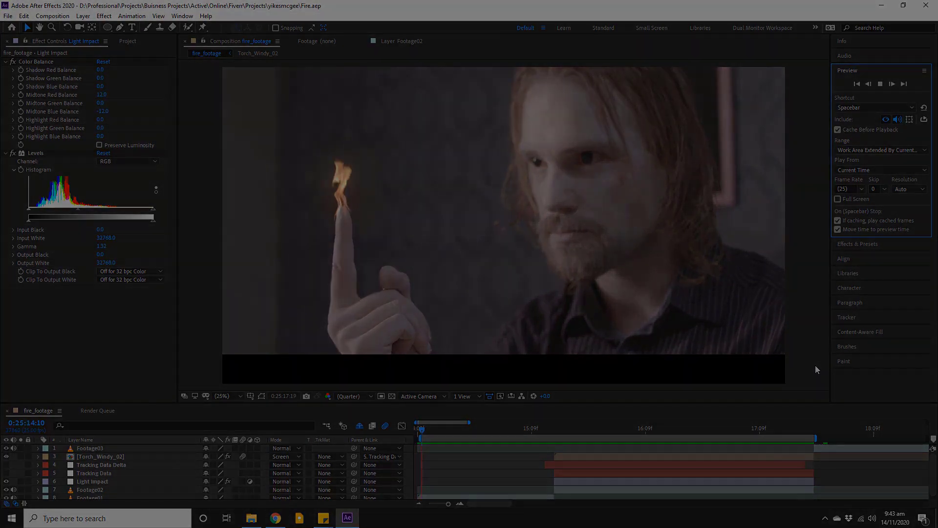
Extend the work area end to the comp's end and save the project.
scroll(571, 447, down, 4)
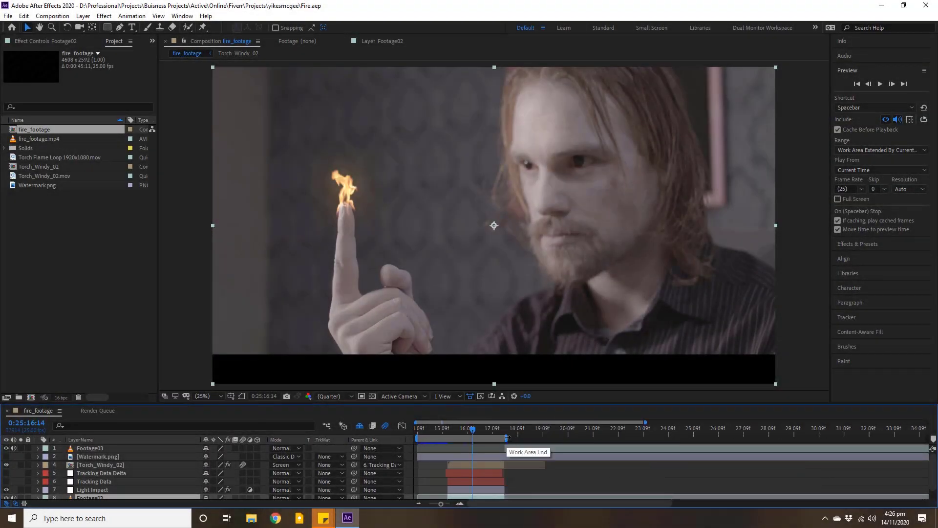
scroll(503, 438, down, 3)
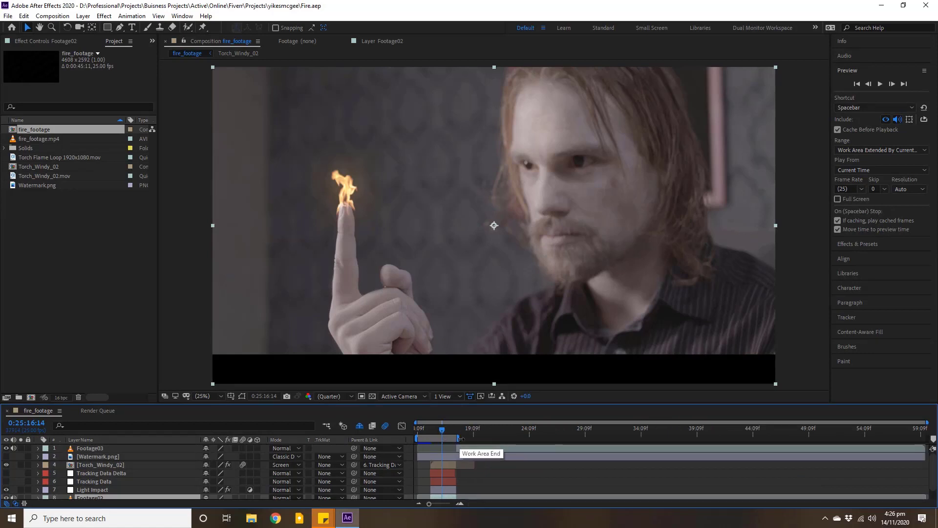
drag(457, 439, 928, 438)
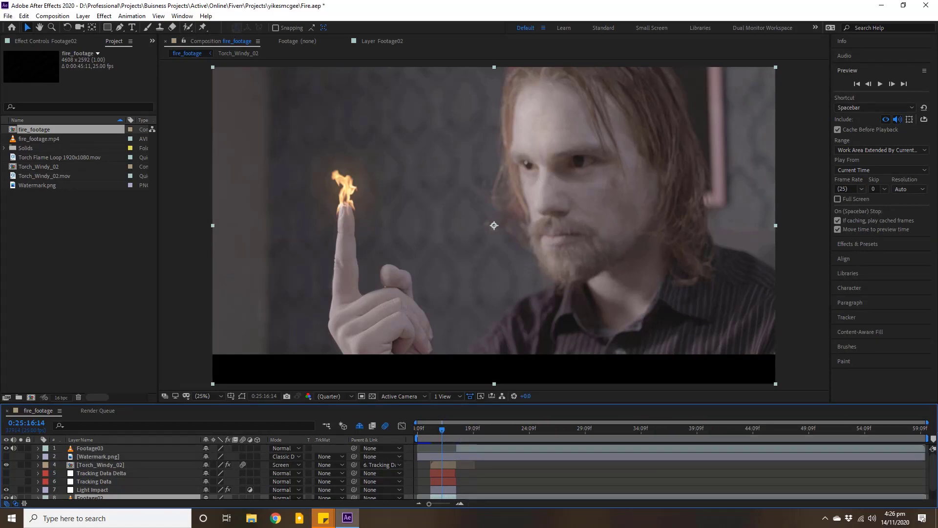
key(ctrl+s)
Locate the shot cut at 0:25:17:21 where the Footage03 unlit-finger shot begins.
click(458, 427)
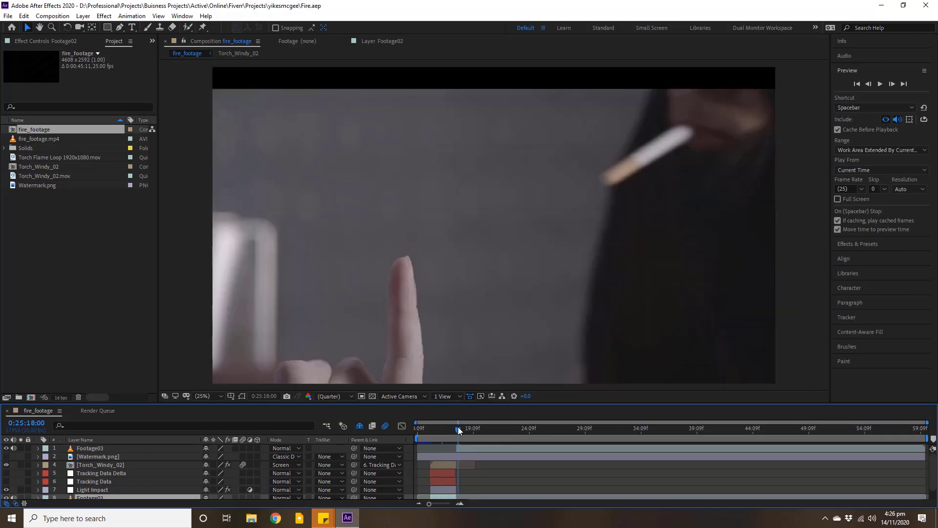
drag(458, 429, 454, 430)
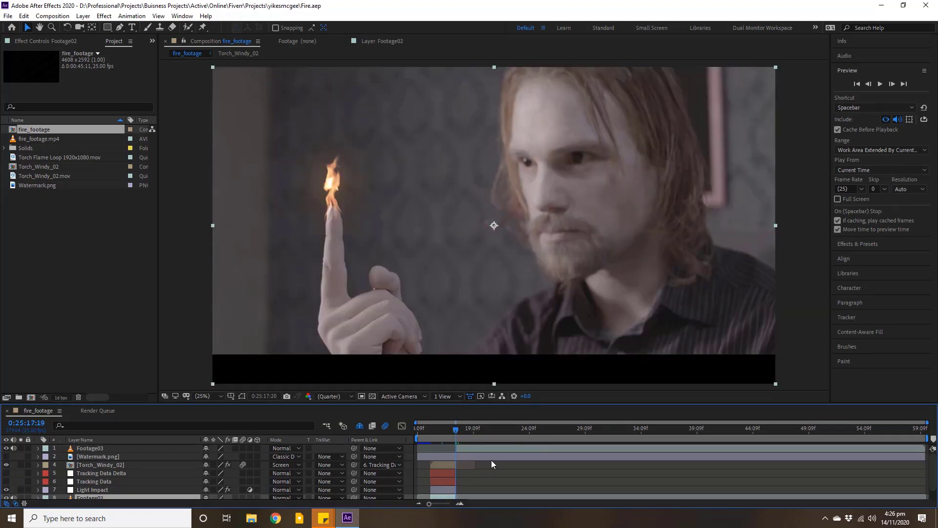
key(Page_Down)
key(Page_Down)
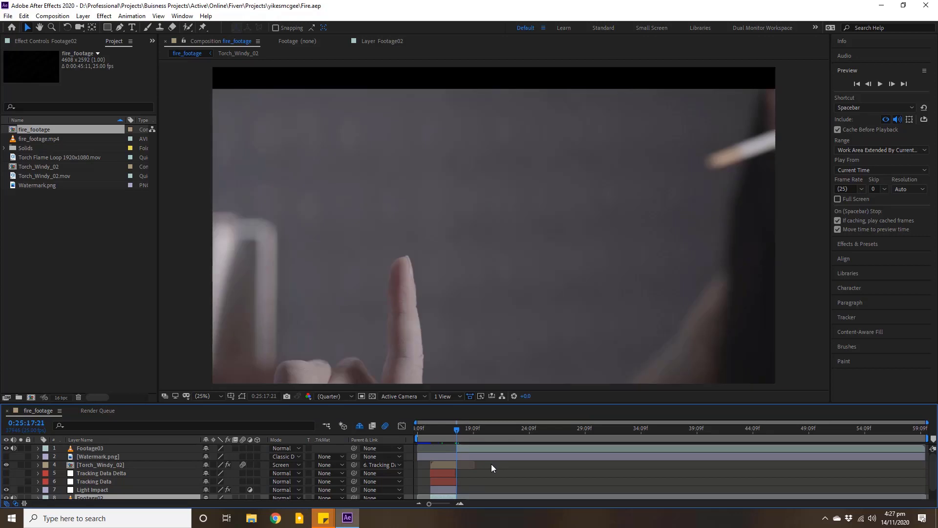
click(469, 450)
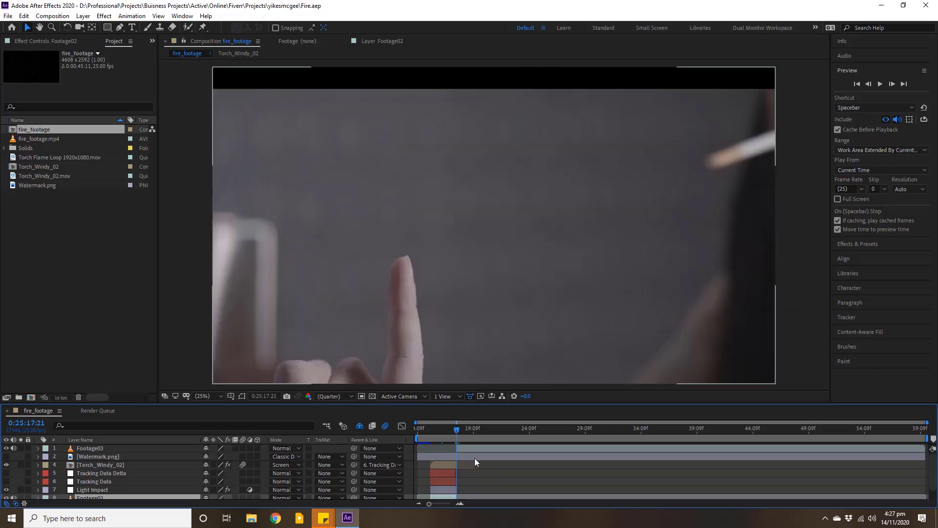
click(469, 459)
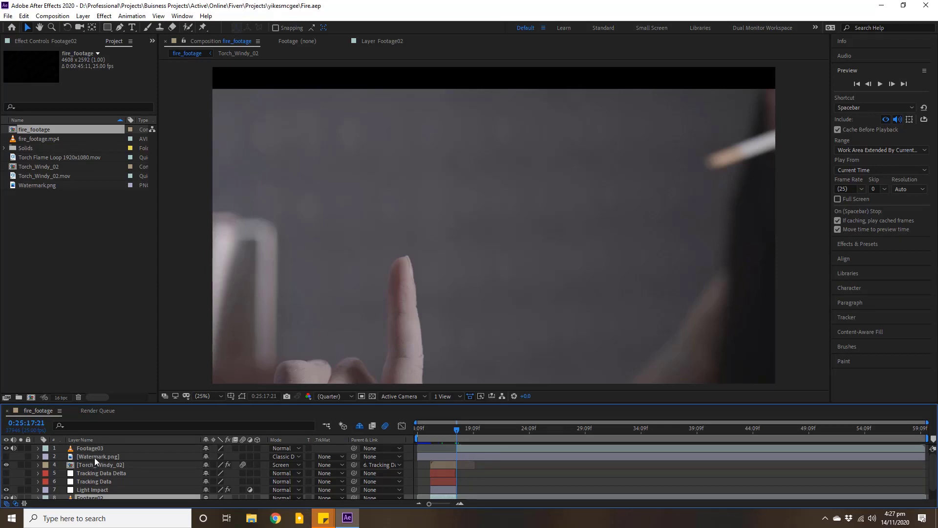
Move Watermark.png to the top and delete the shy Torch Flame Loop 1920x1080.mov layer.
drag(95, 460, 98, 446)
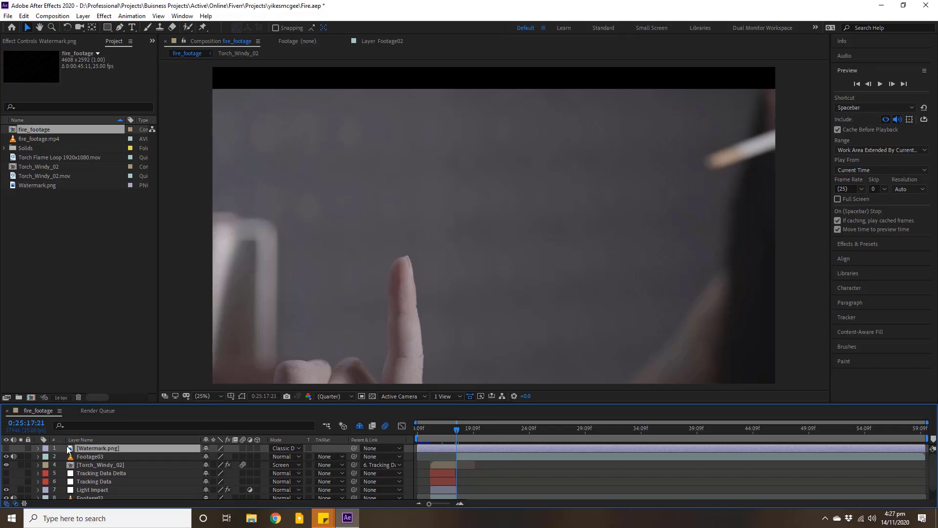
click(359, 427)
click(101, 466)
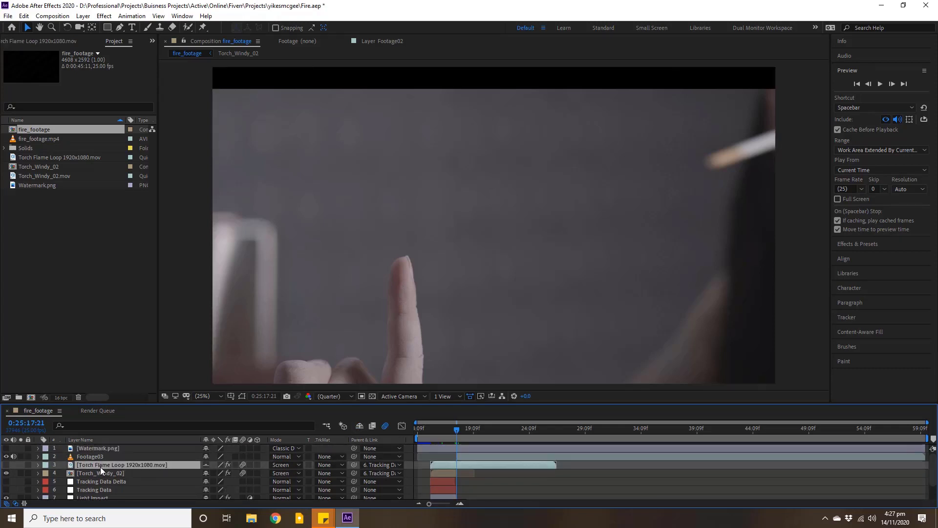
key(Delete)
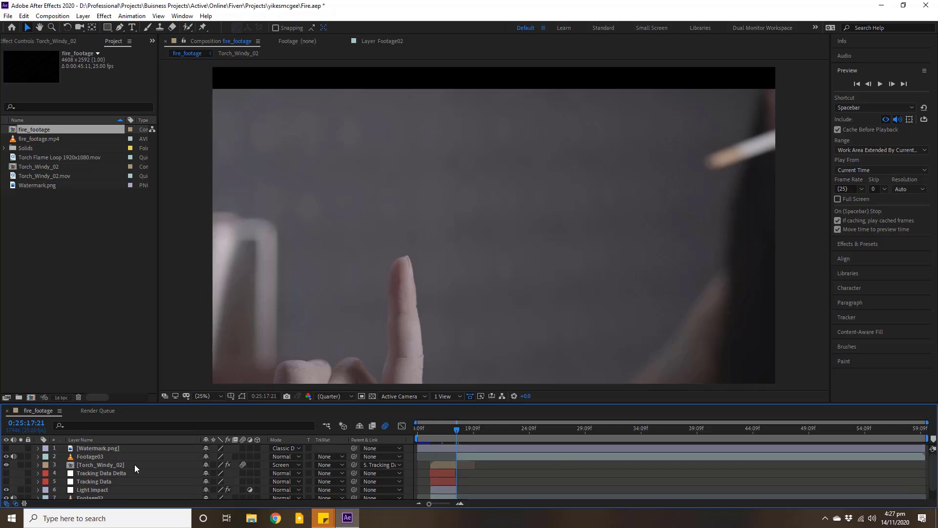
Select the Footage01 and Footage02 layers.
scroll(97, 477, down, 1)
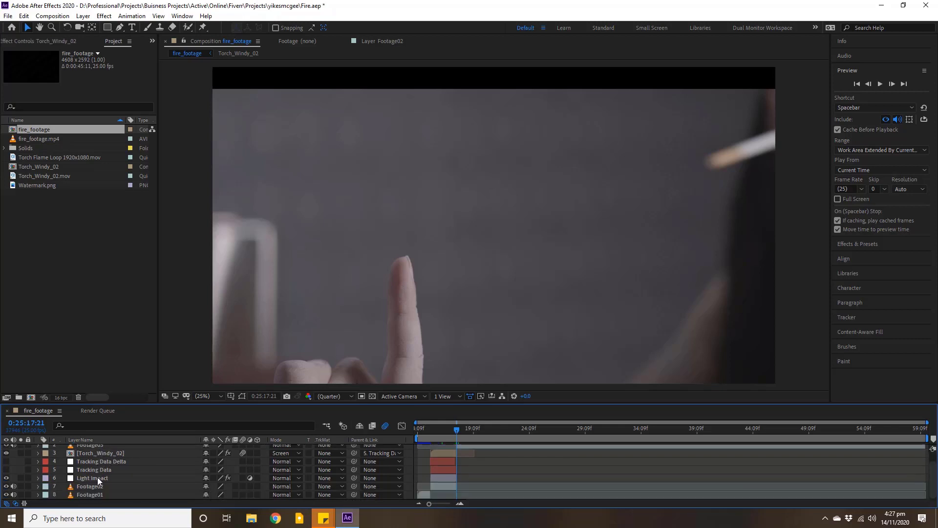
click(92, 494)
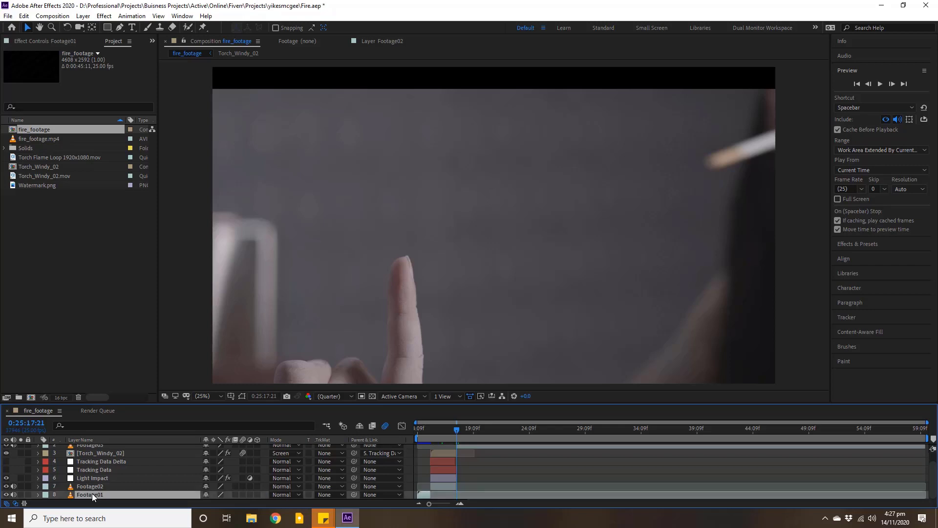
click(92, 487)
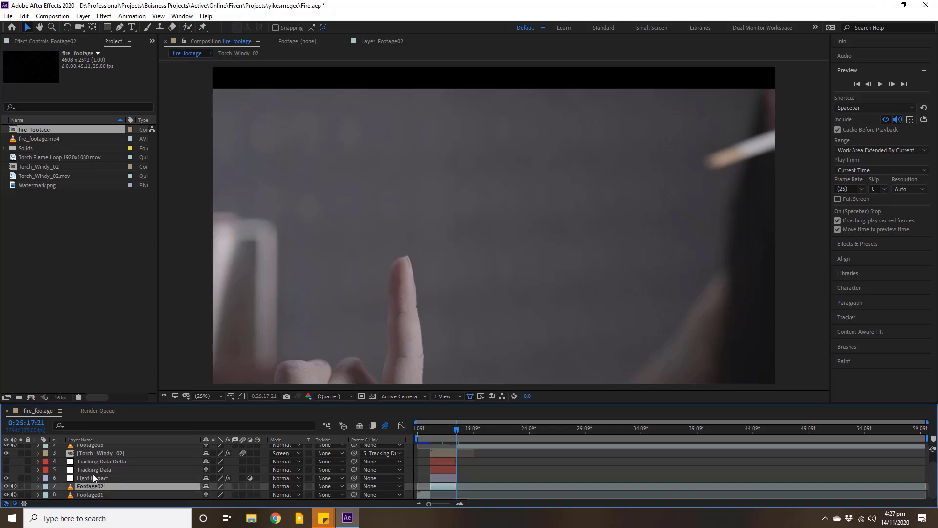
scroll(92, 474, up, 2)
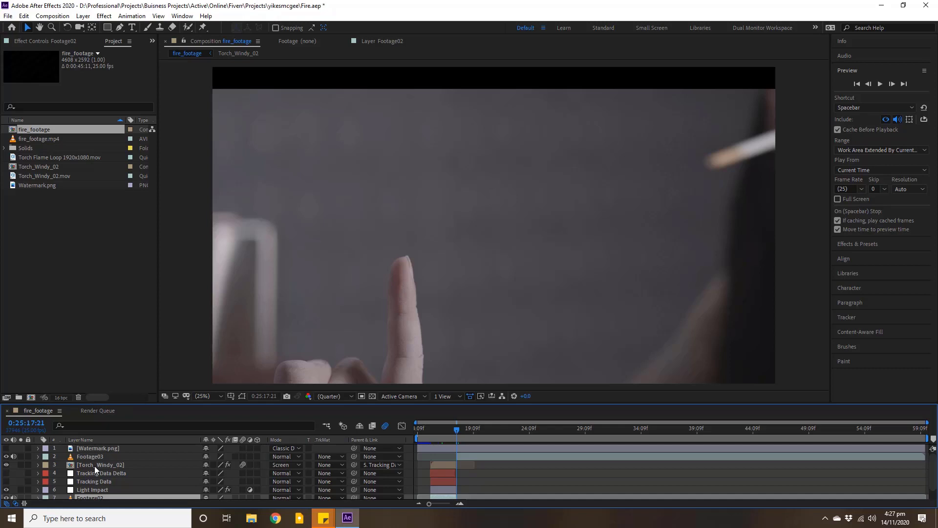
Save Fire.aep and scrub forward into the unlit cigarette shot.
key(ctrl+space)
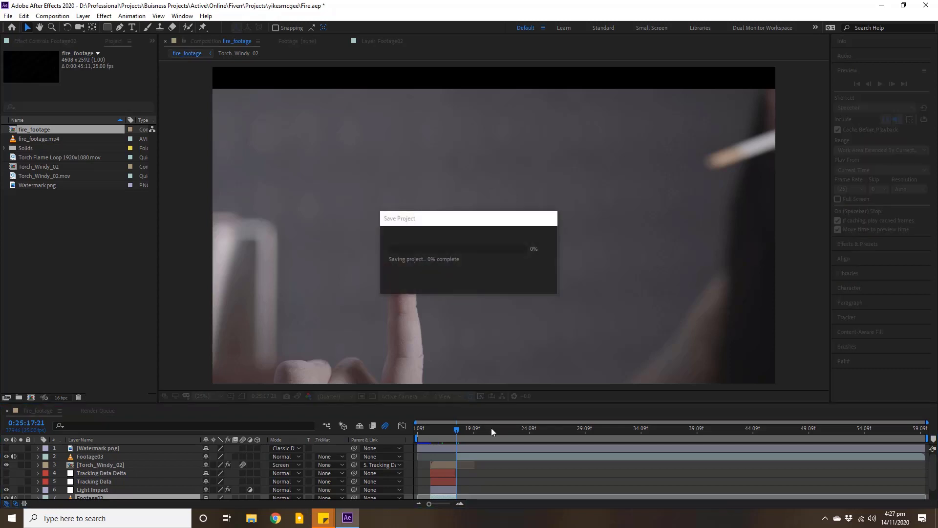
click(456, 430)
drag(457, 429, 484, 429)
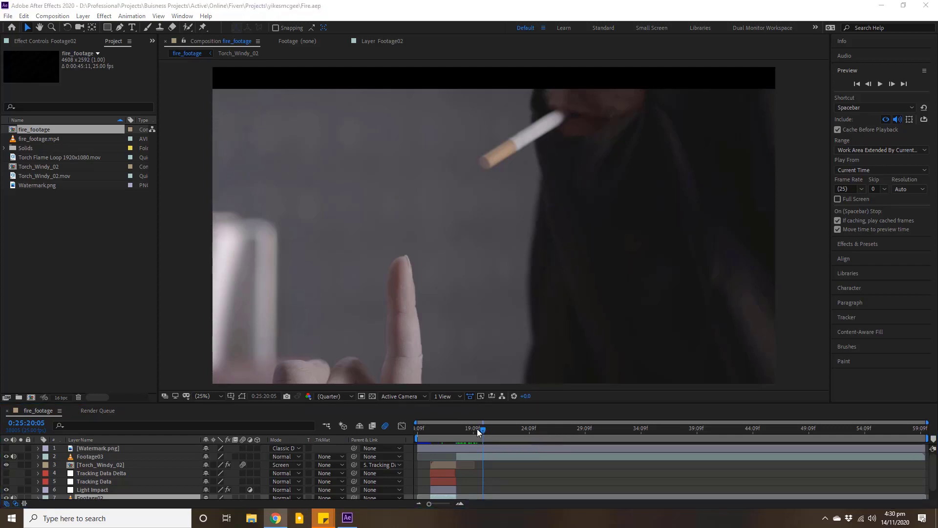
Scrub and step frame by frame to pinpoint the cut to black at 0:25:23:04.
drag(477, 429, 528, 430)
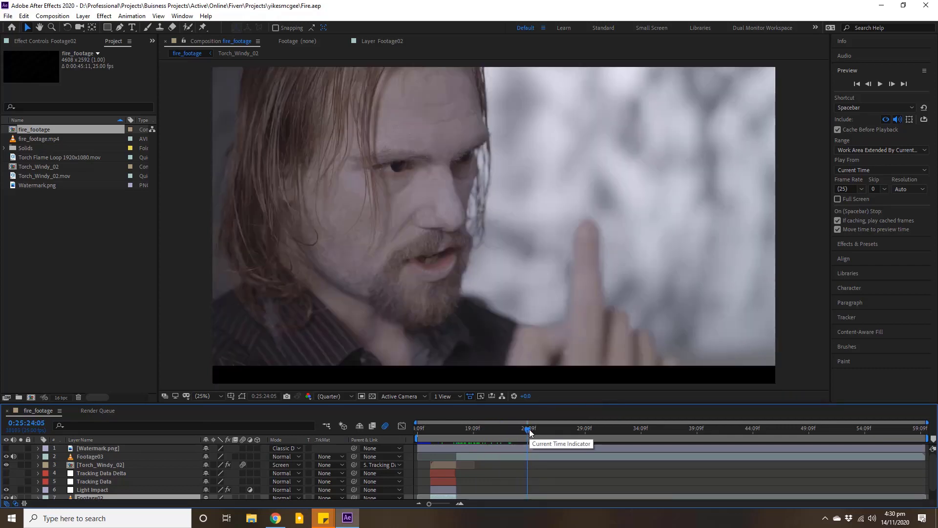
key(Page_Up)
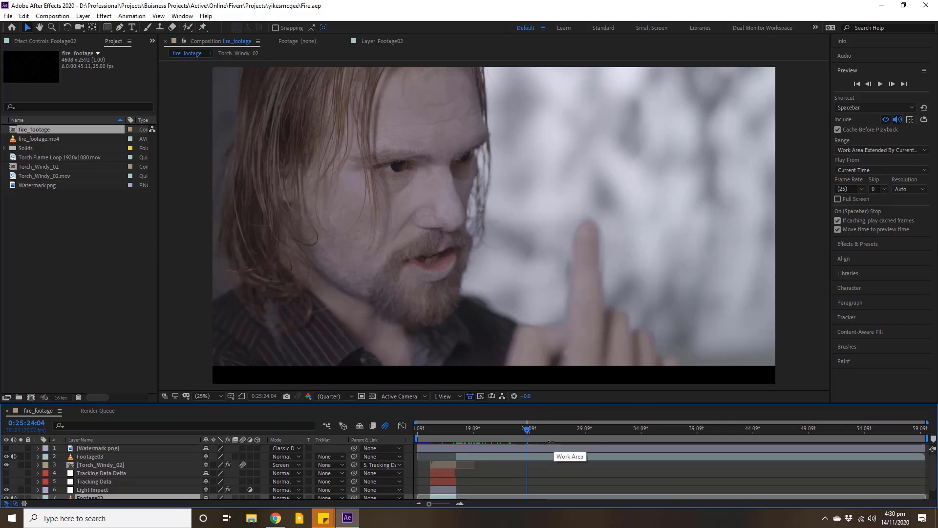
drag(527, 430, 524, 433)
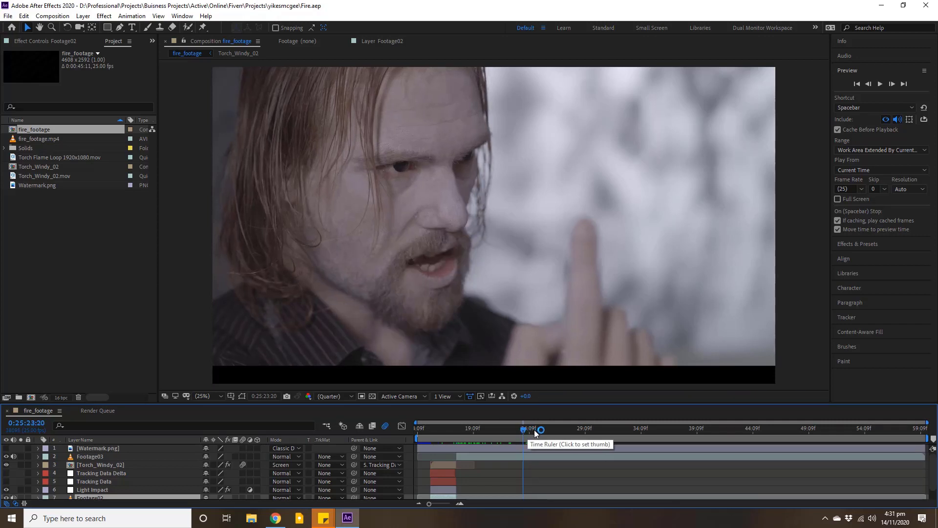
drag(533, 431, 514, 430)
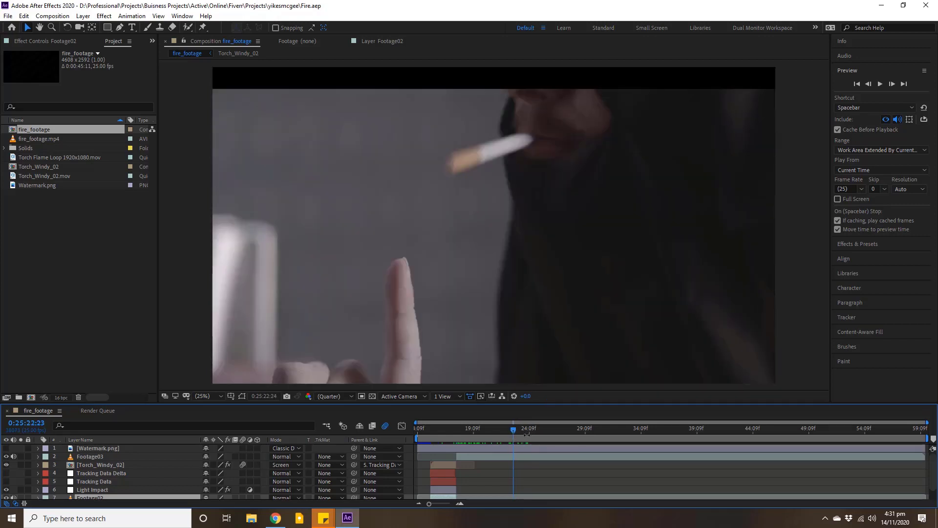
key(Page_Down)
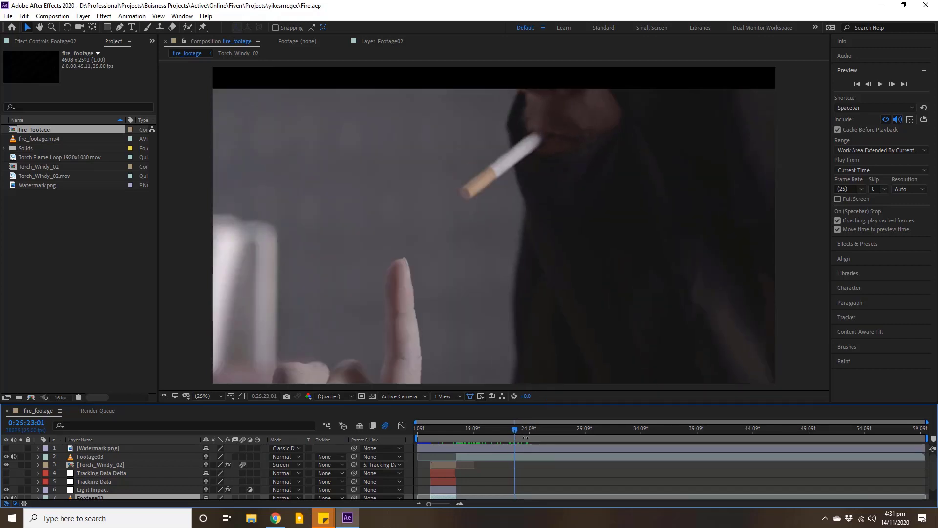
key(Page_Down)
key(Page_Down)
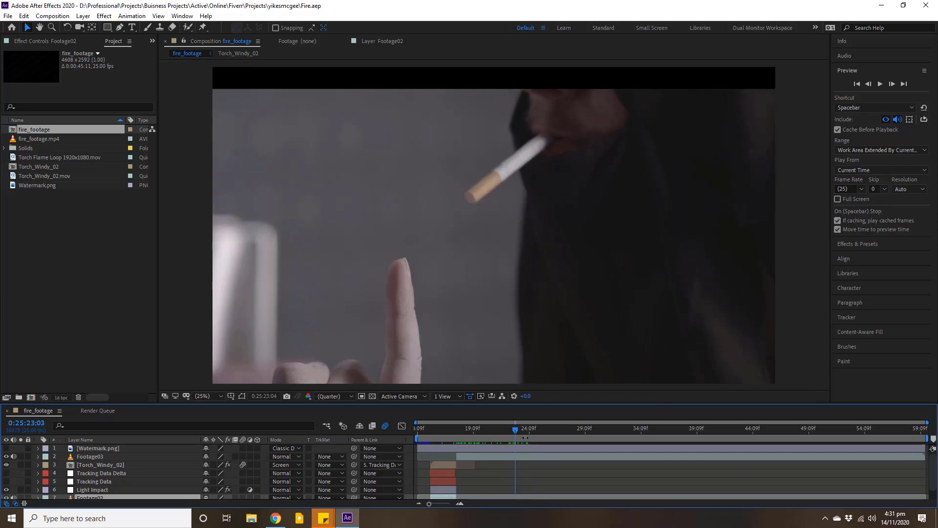
key(Page_Down)
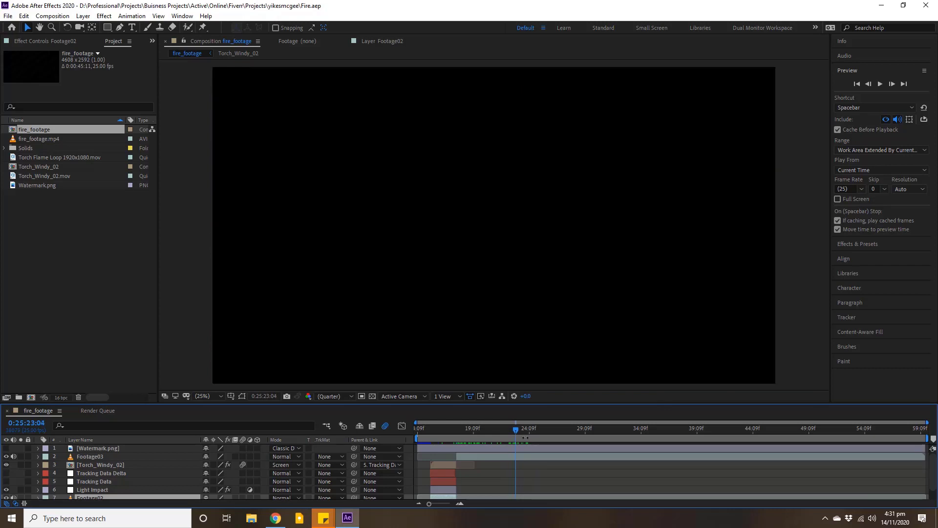
Split Footage03 at 0:25:23:04 with Split Layer, creating a separate Footage04 layer.
key(Page_Up)
click(525, 454)
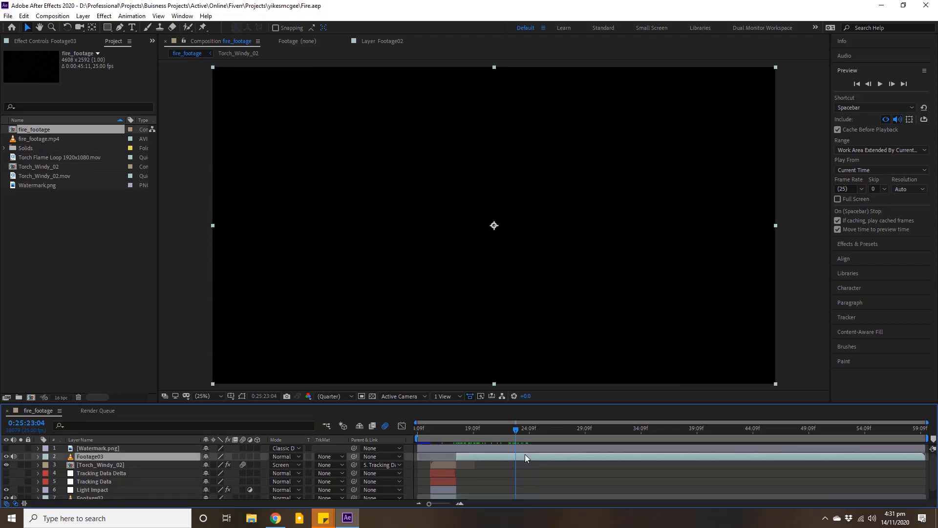
click(24, 16)
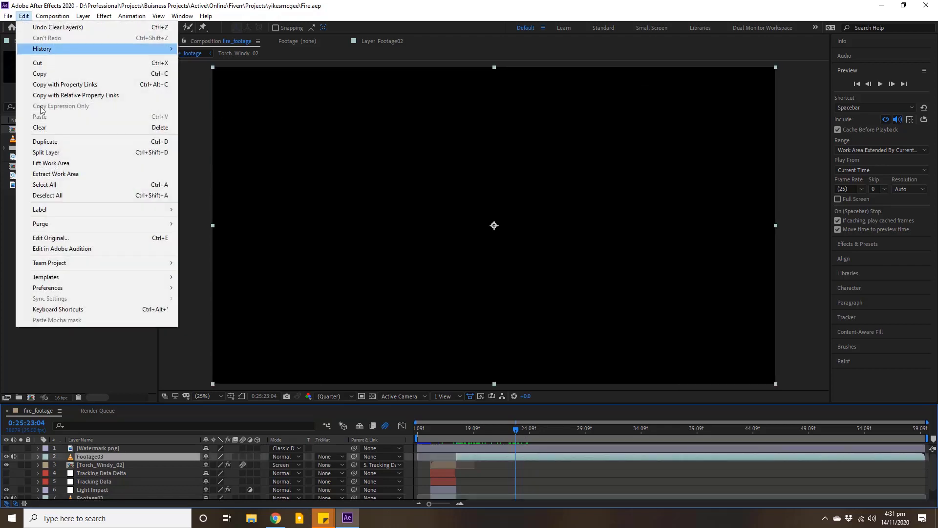
click(46, 152)
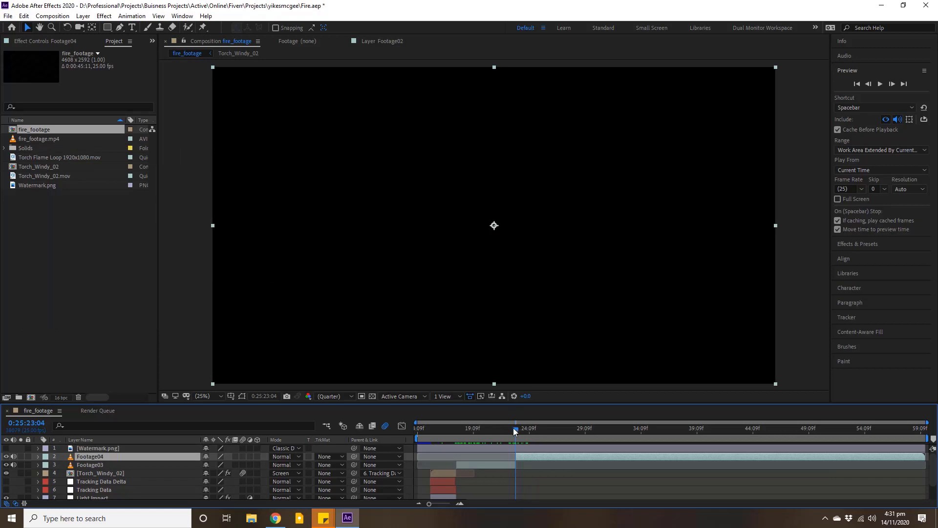
drag(516, 431, 462, 435)
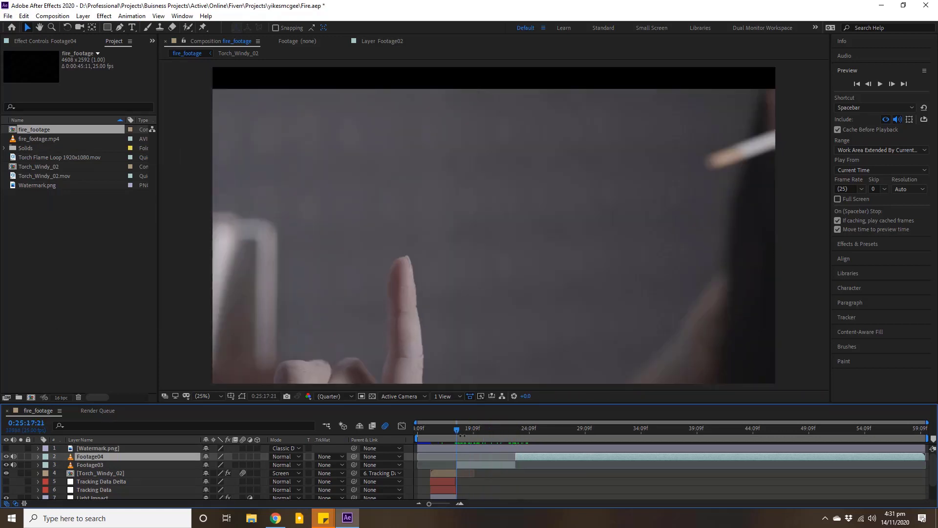
Trim the work area to span just the cigarette shot, ending near the cut.
click(446, 429)
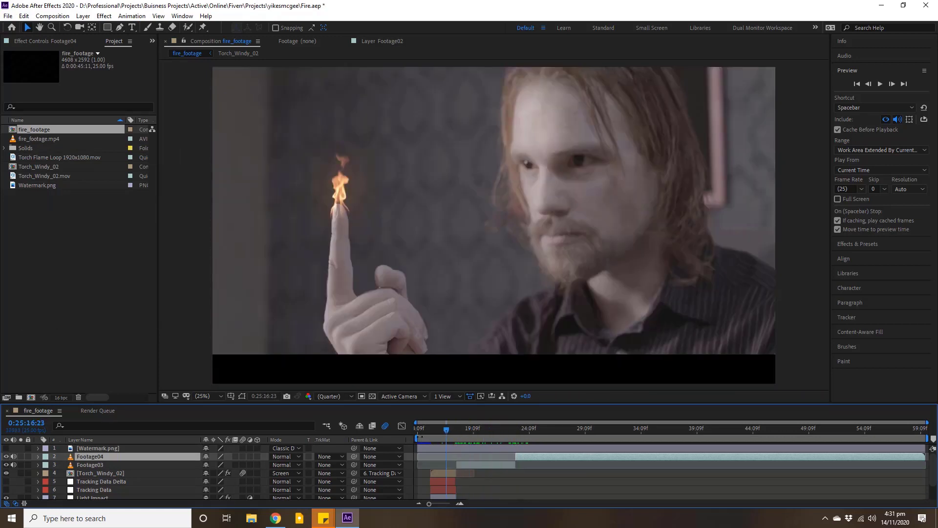
drag(462, 440, 455, 440)
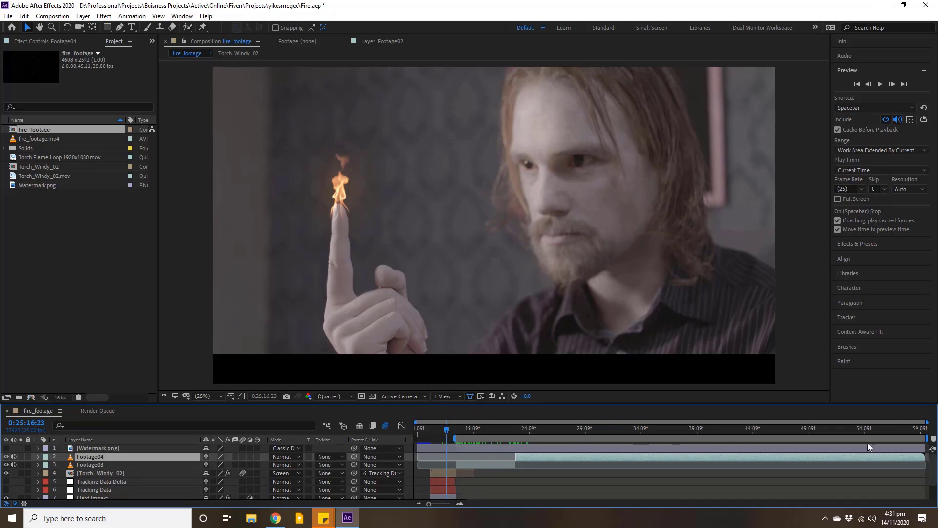
drag(928, 438, 516, 439)
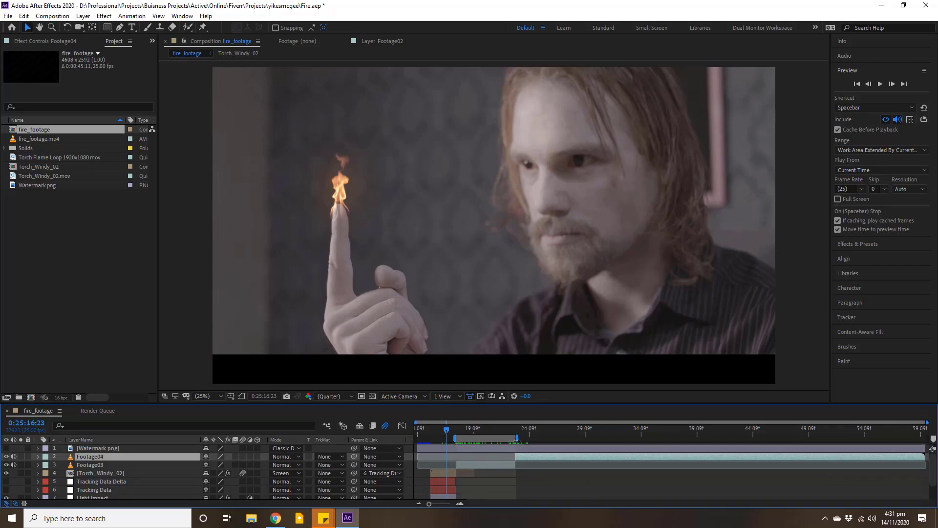
click(488, 430)
key(equal)
key(equal)
key(equal)
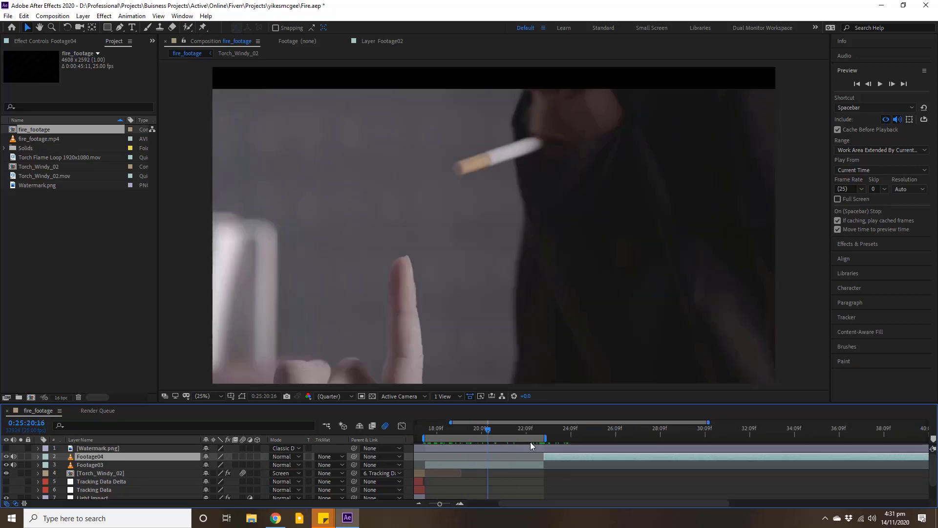
drag(576, 503, 548, 505)
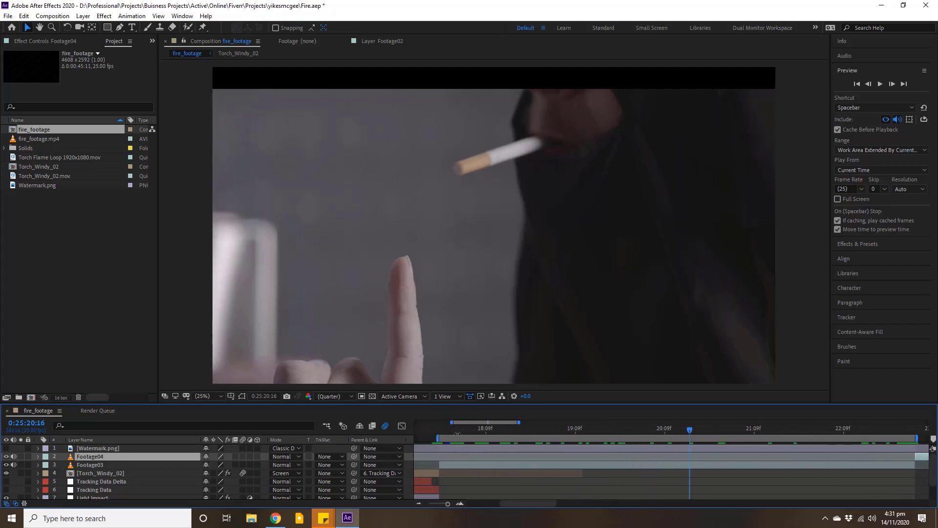
Return to 0:25:17:21, save the project, and select Footage03.
drag(451, 433, 443, 435)
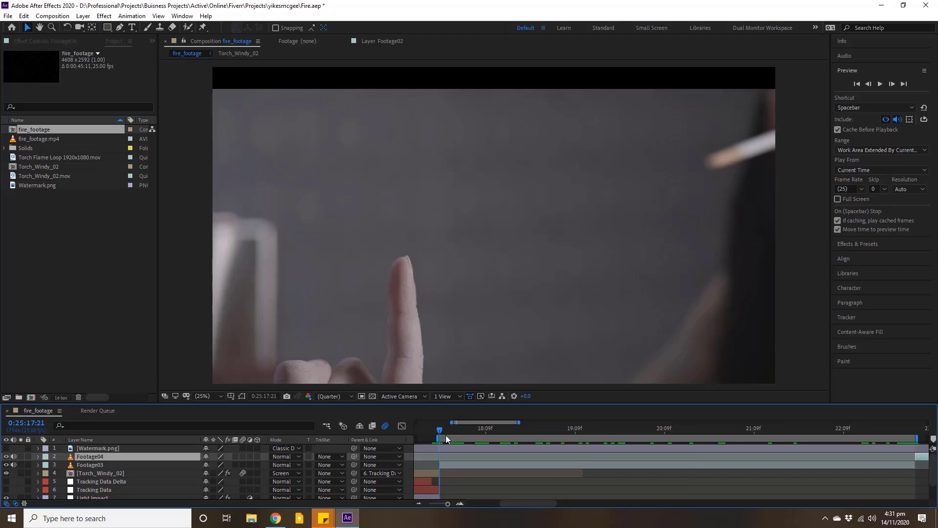
key(ctrl+s)
click(459, 462)
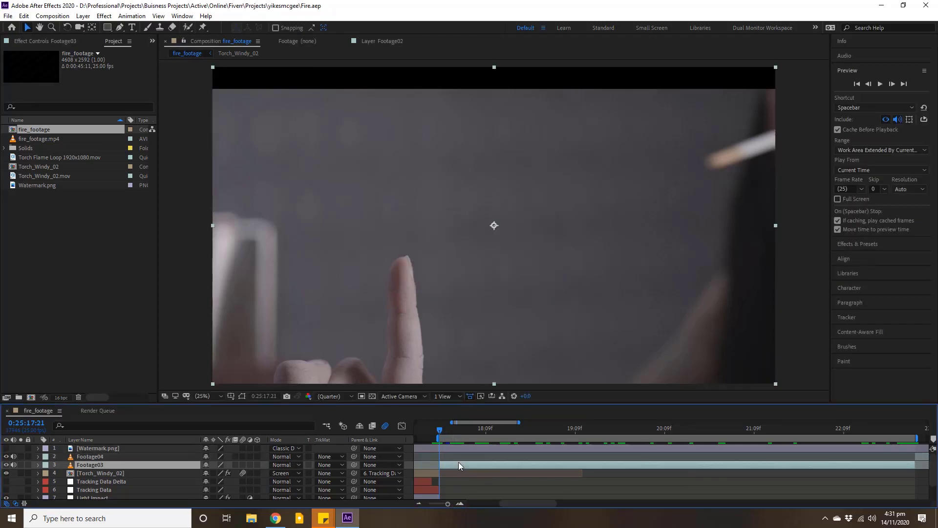
key(alt+Tab)
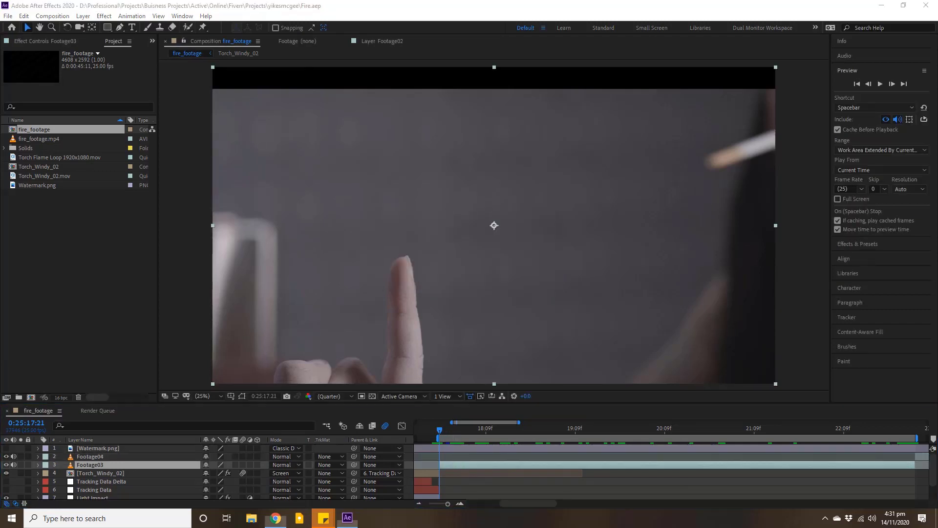
click(450, 464)
Add a new Null Object layer to the fire_footage comp.
right_click(407, 472)
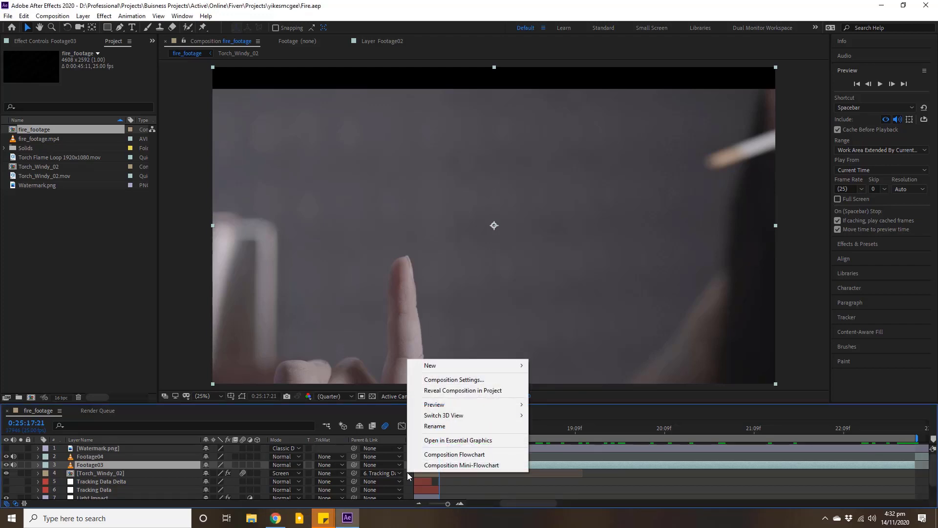
mouse_move(491, 417)
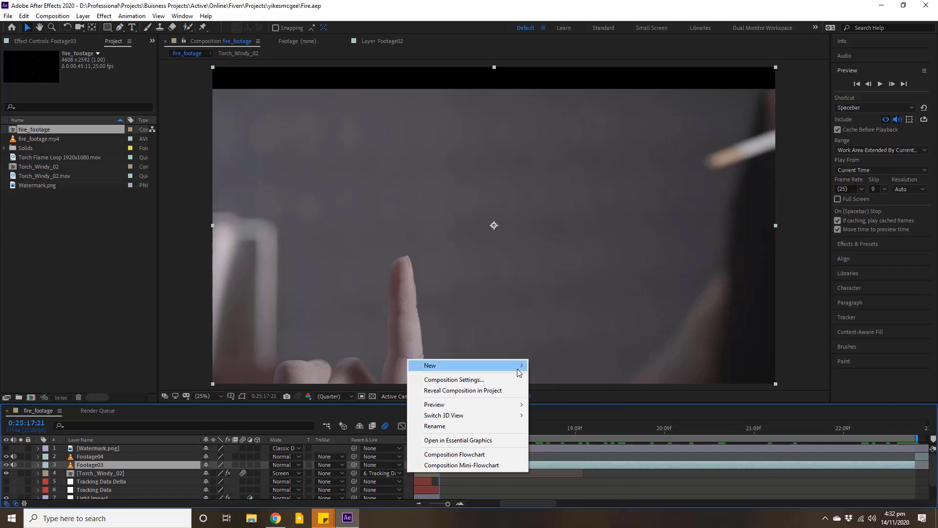
mouse_move(513, 365)
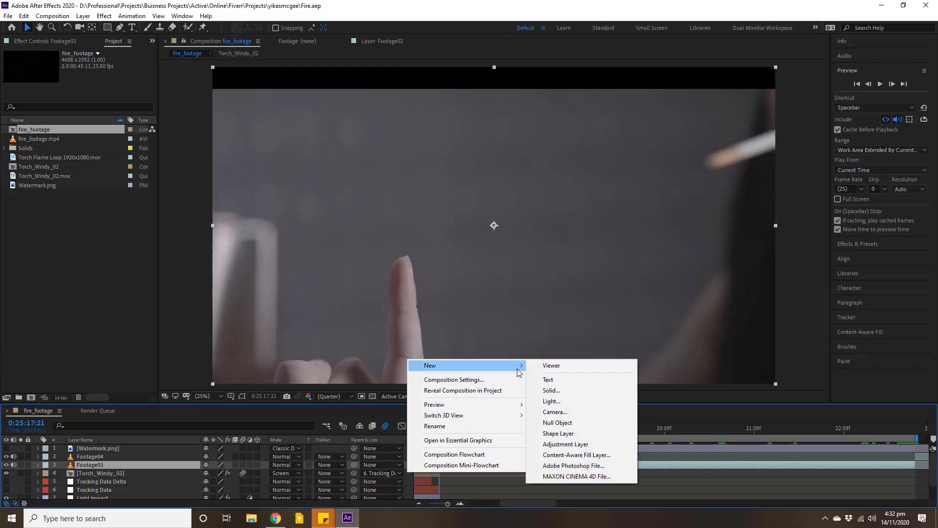
click(559, 422)
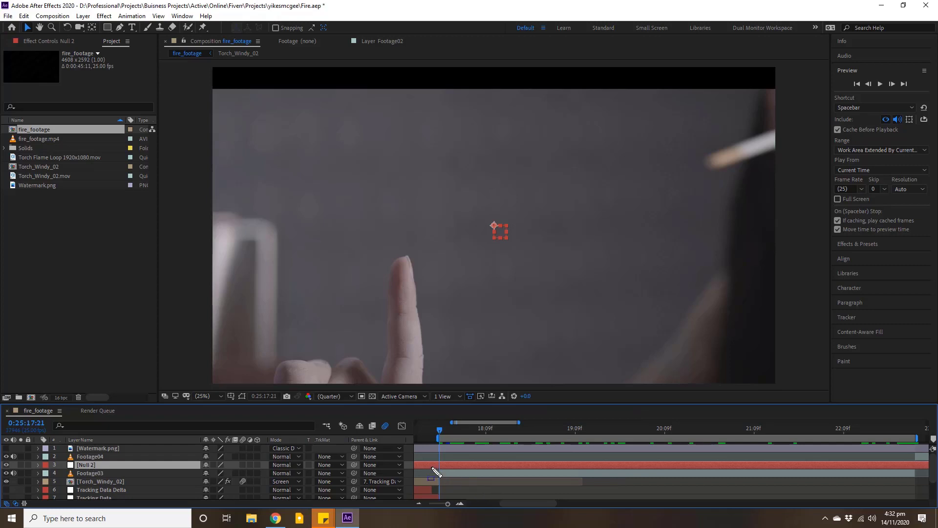
Split the null at the current time and delete its earlier piece, keeping Null 2.
click(23, 15)
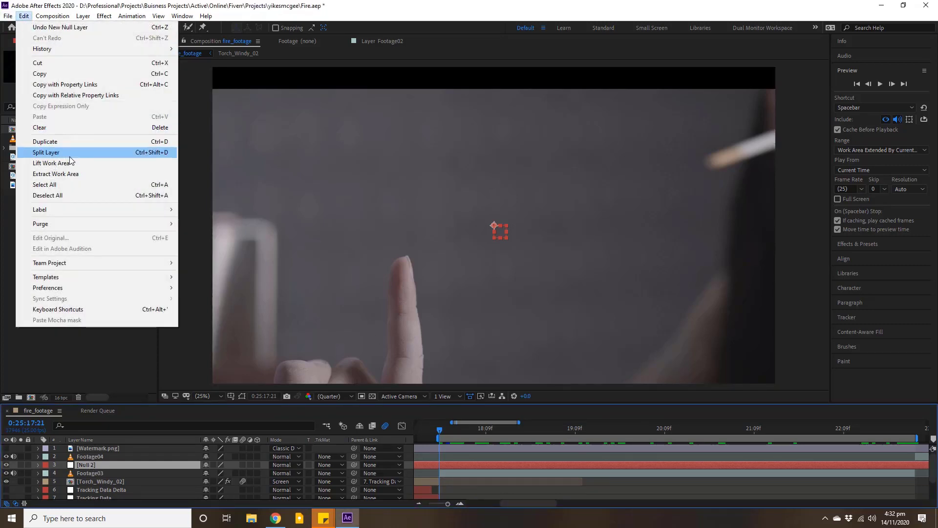
click(70, 153)
click(431, 471)
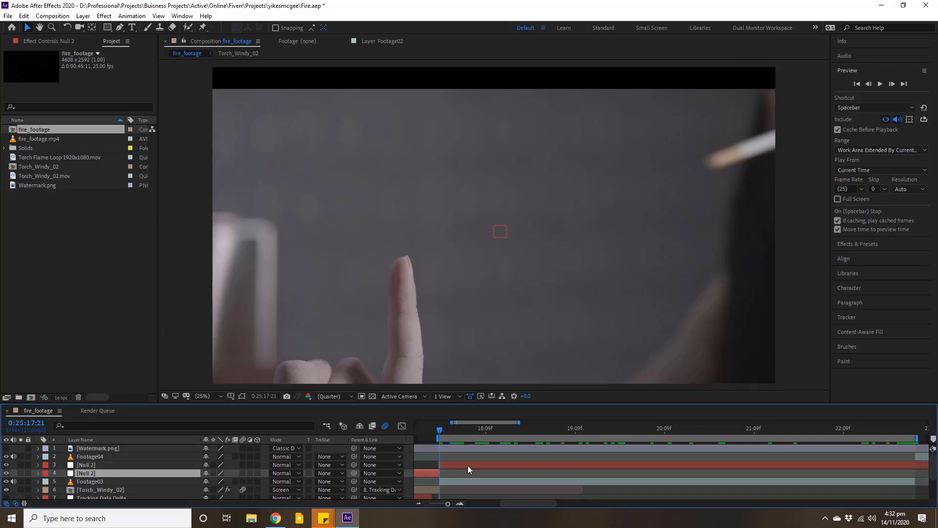
key(Delete)
click(468, 463)
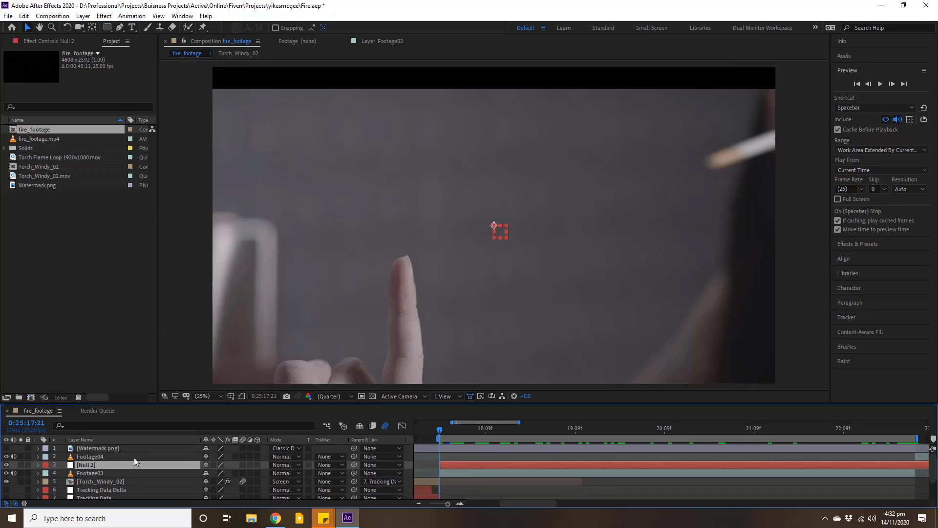
Rename Null 2 to 'Tracking SD'.
right_click(89, 463)
click(103, 498)
text(T)
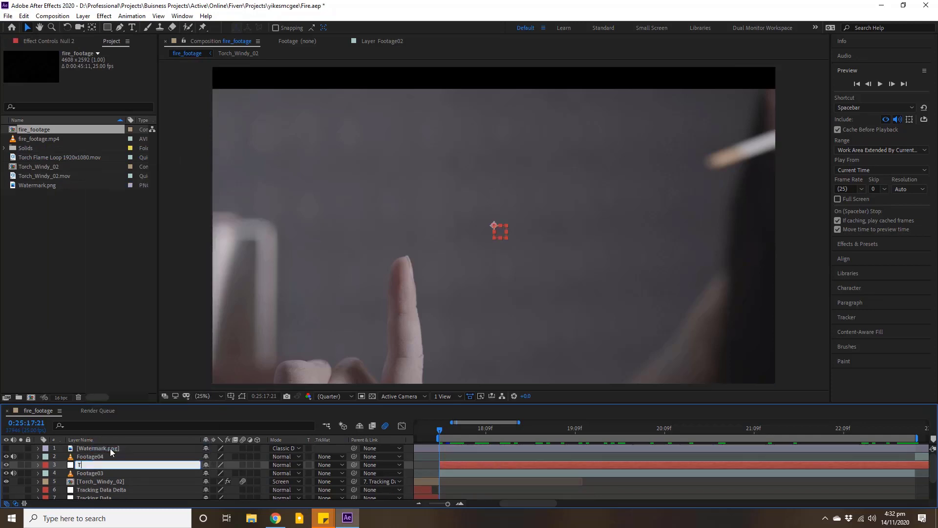
text(racking)
text( SD)
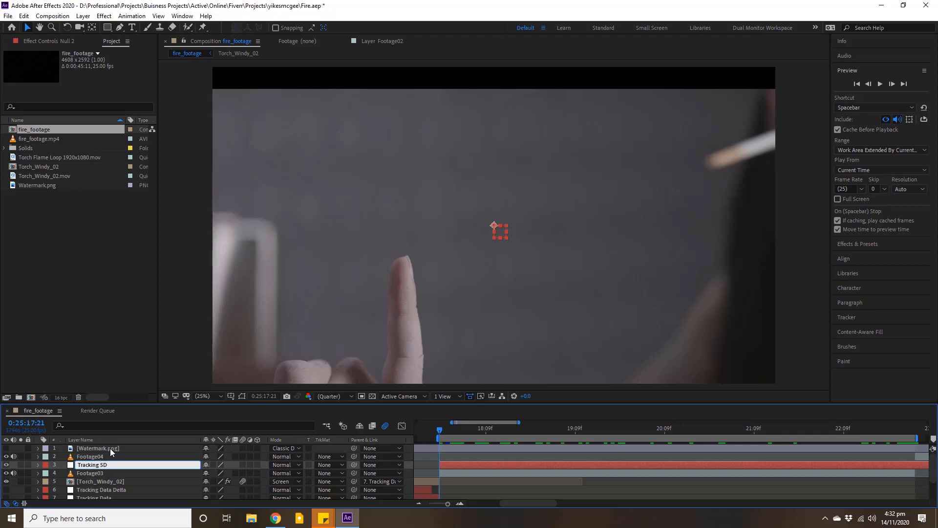